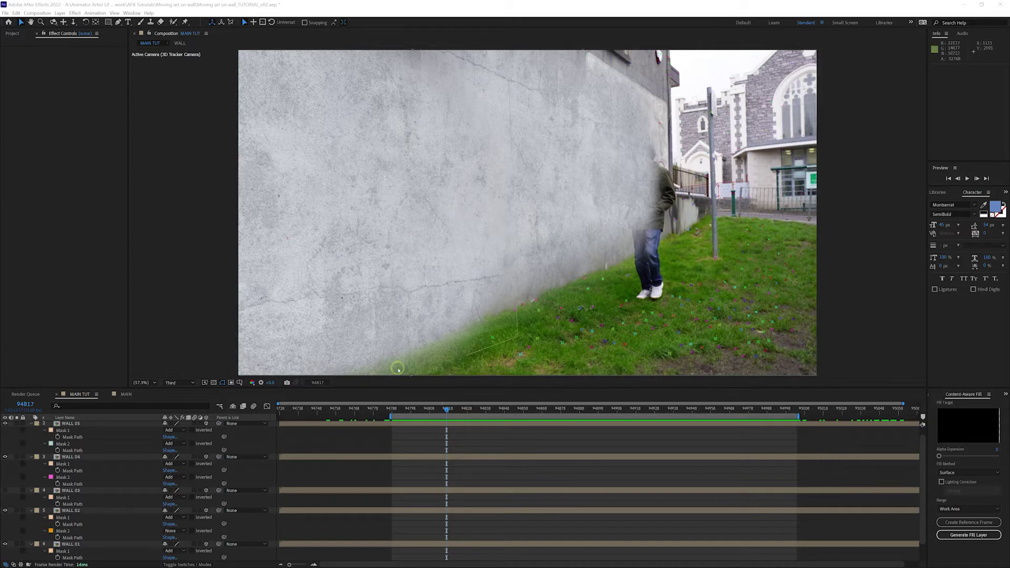
# Step: Examine the keyed grass edge in the MAIN composition across several frames, toggling the Grass layer's solo to compare
pyautogui.click(125, 394)
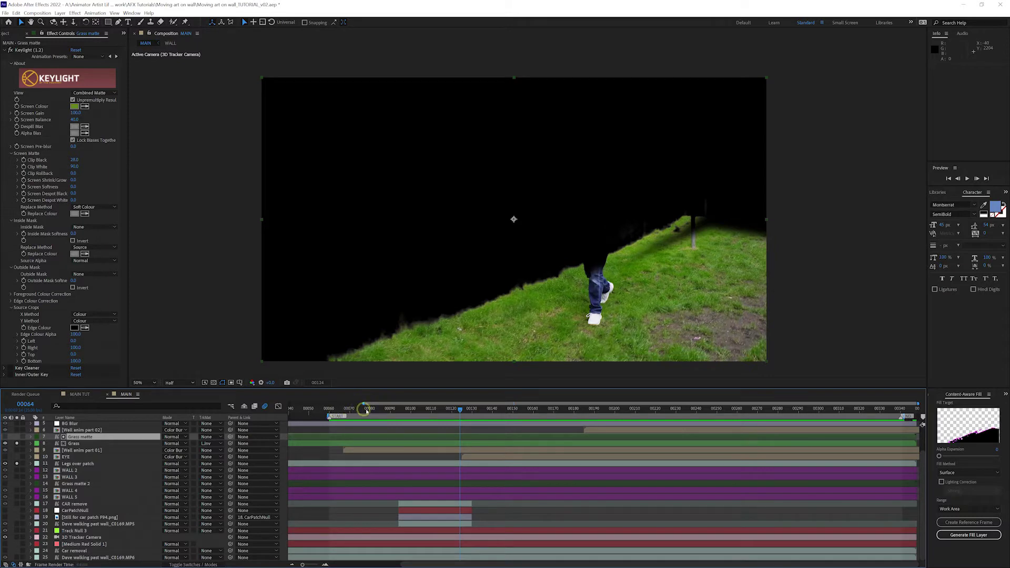
pyautogui.moveTo(367, 411); pyautogui.dragTo(545, 414)
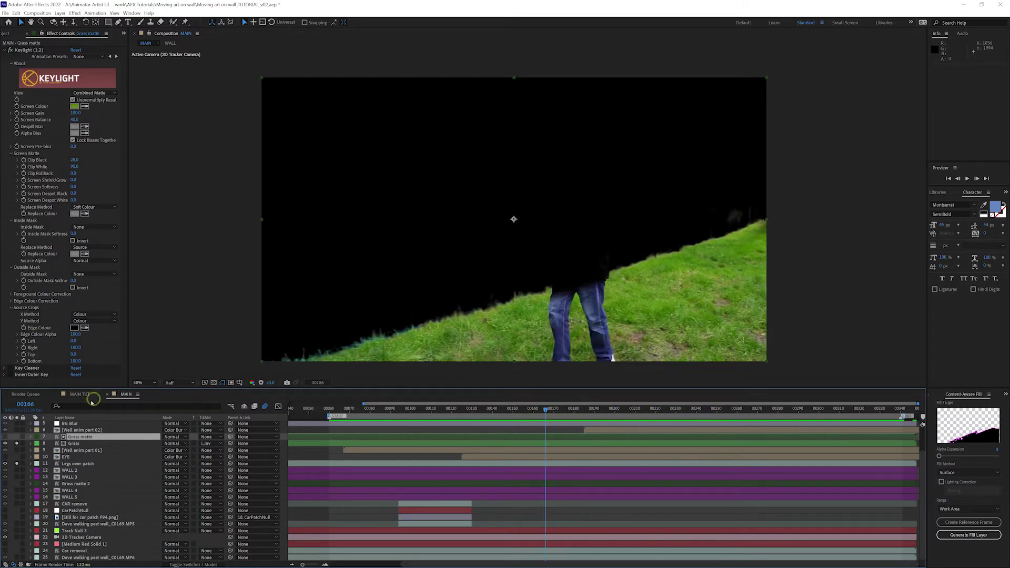
pyautogui.click(18, 444)
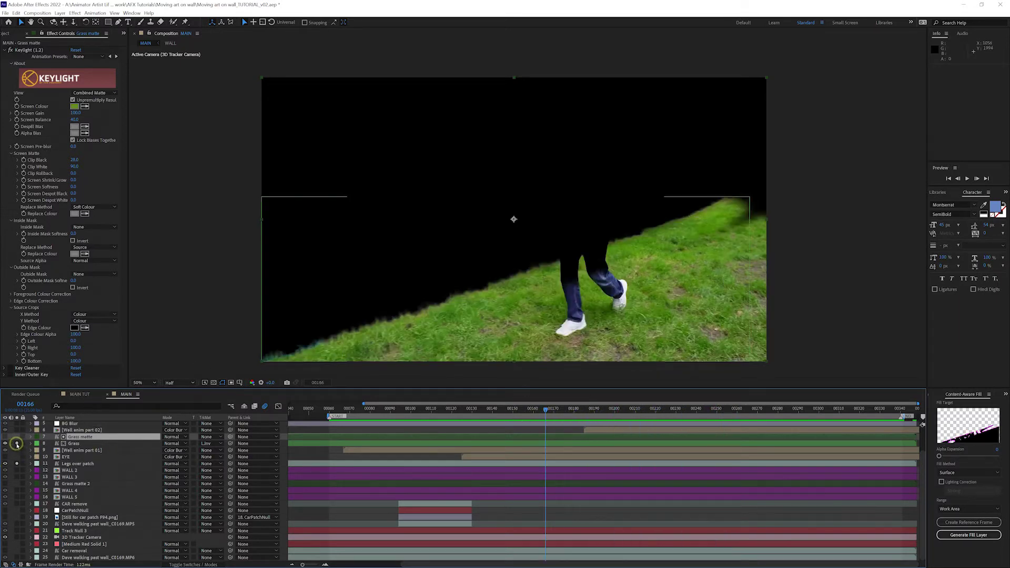
pyautogui.click(546, 408)
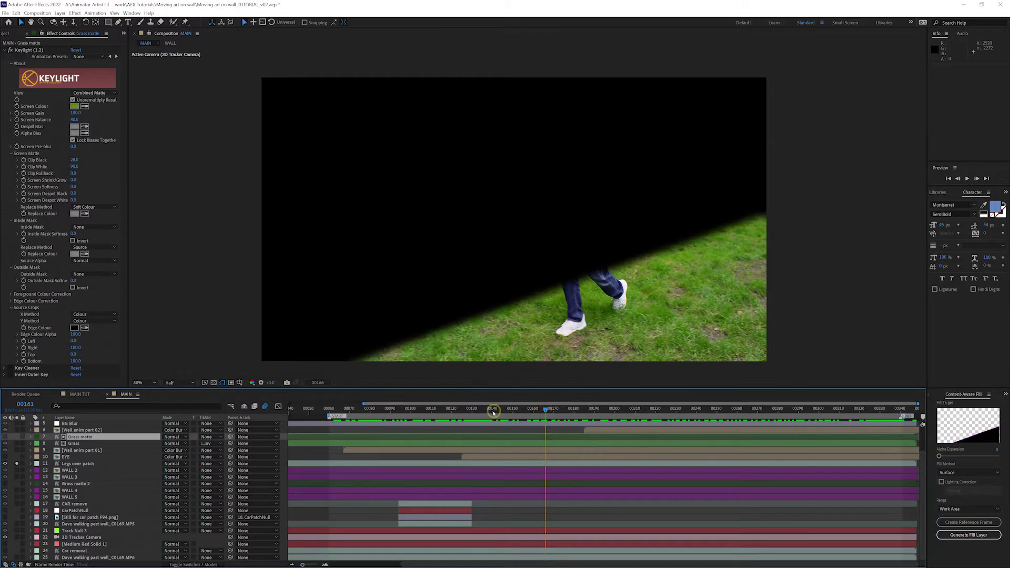
pyautogui.moveTo(493, 413)
pyautogui.mouseDown()
pyautogui.moveTo(396, 413)
pyautogui.moveTo(857, 413)
pyautogui.moveTo(474, 411)
pyautogui.mouseUp()
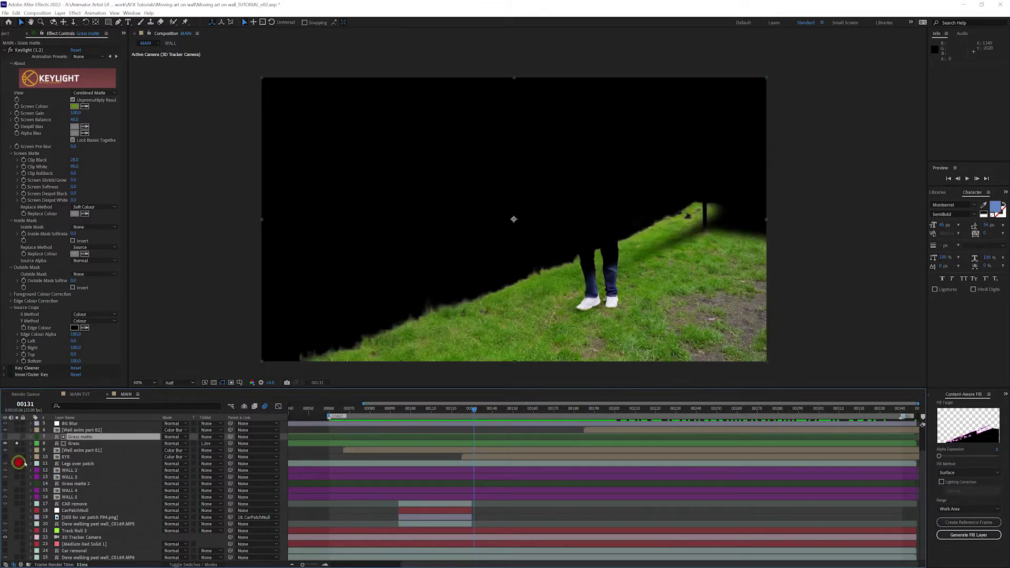
# Step: Unsolo Legs over patch and examine the Grass layer alone through to about frame 210
pyautogui.click(18, 463)
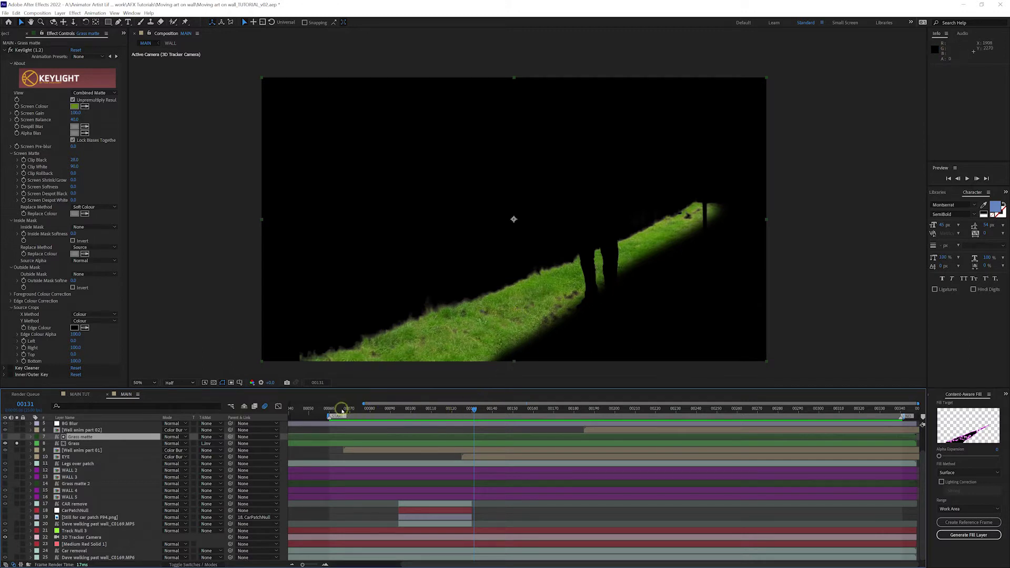
pyautogui.moveTo(342, 410); pyautogui.dragTo(474, 410)
pyautogui.moveTo(419, 411); pyautogui.dragTo(631, 410)
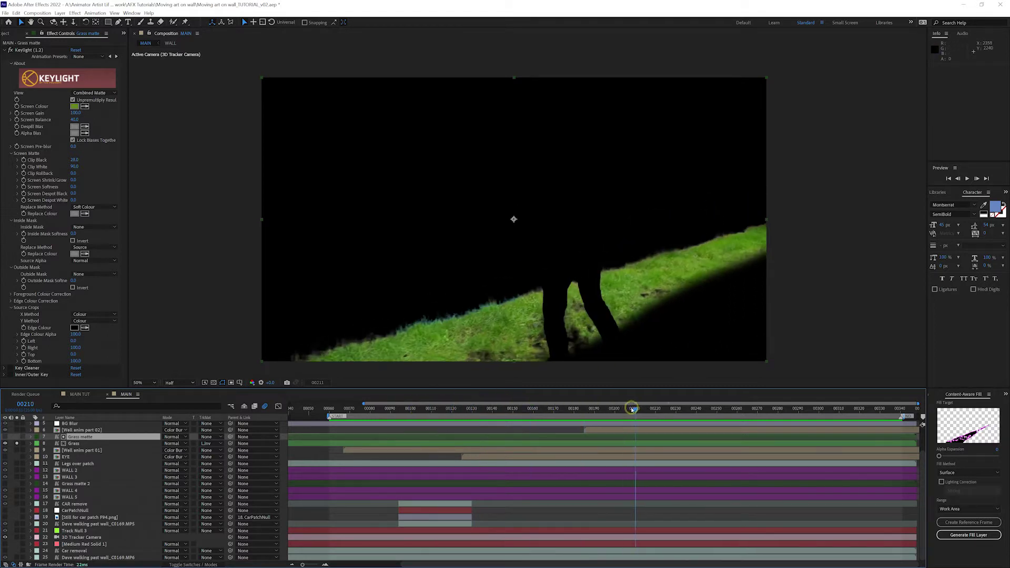
# Step: Return to the MAIN TUT composition and collapse the expanded properties of all its layers
pyautogui.click(78, 395)
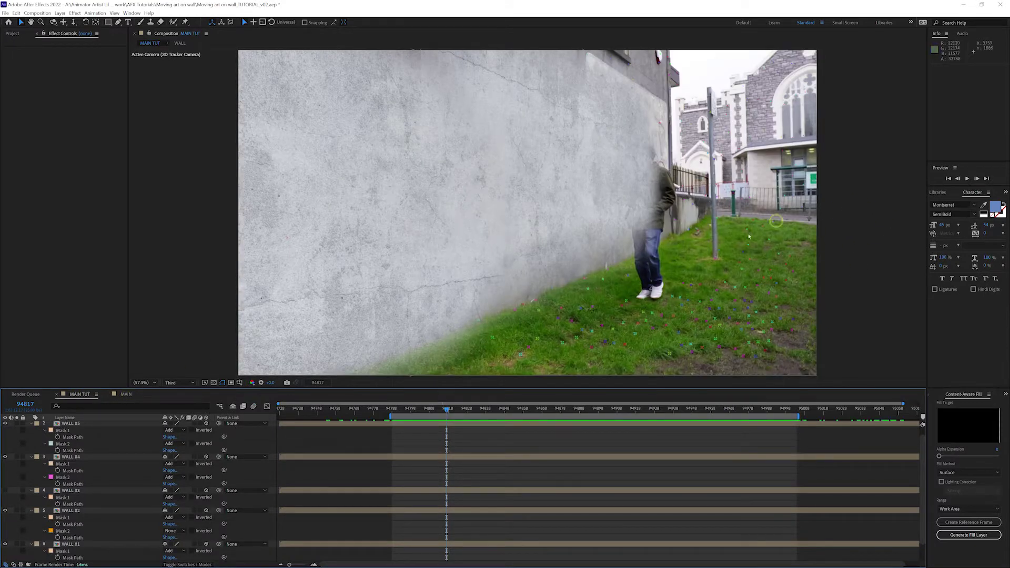
pyautogui.click(404, 424)
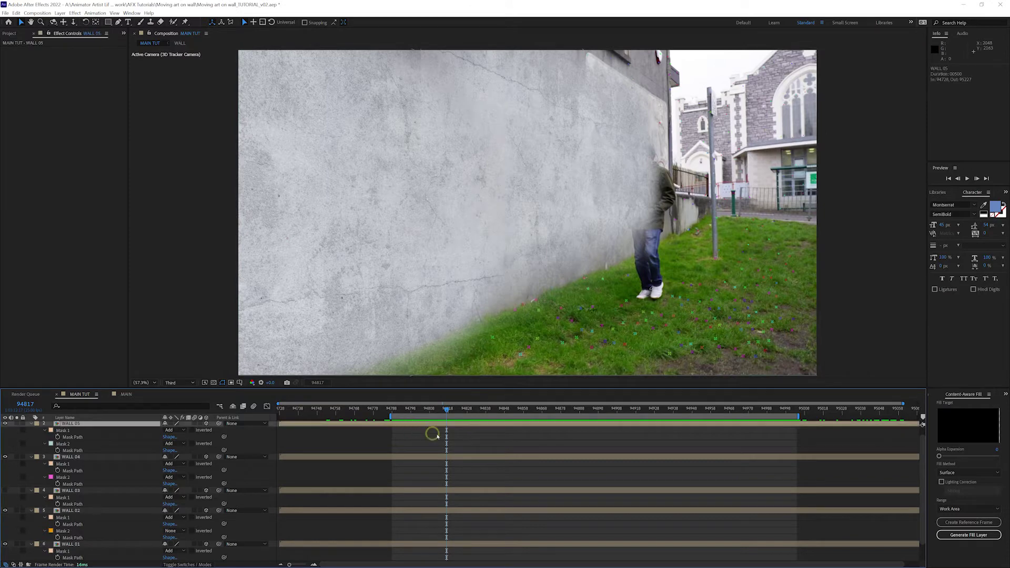
pyautogui.hotkey('ctrl', 'a')
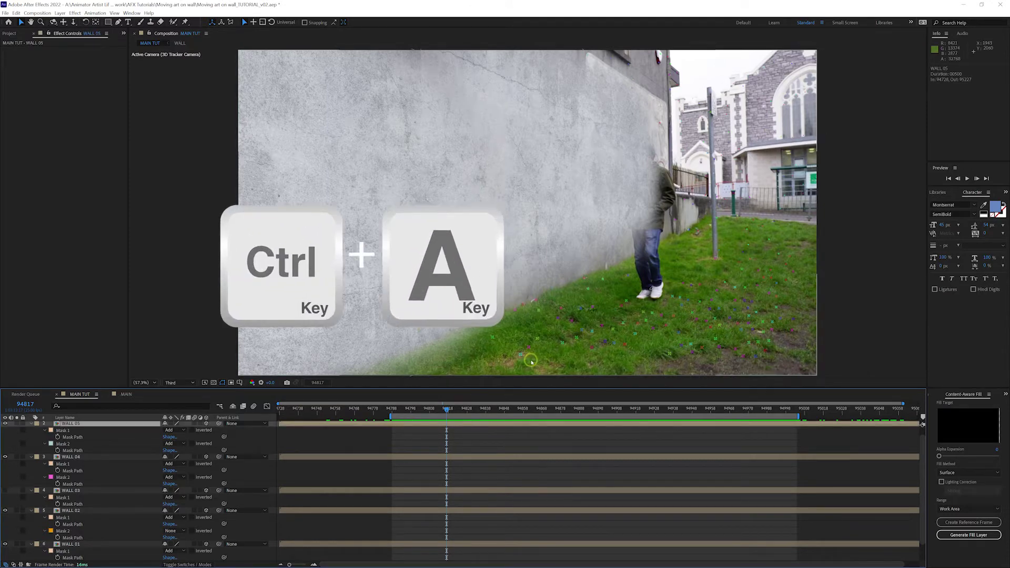
pyautogui.press('u')
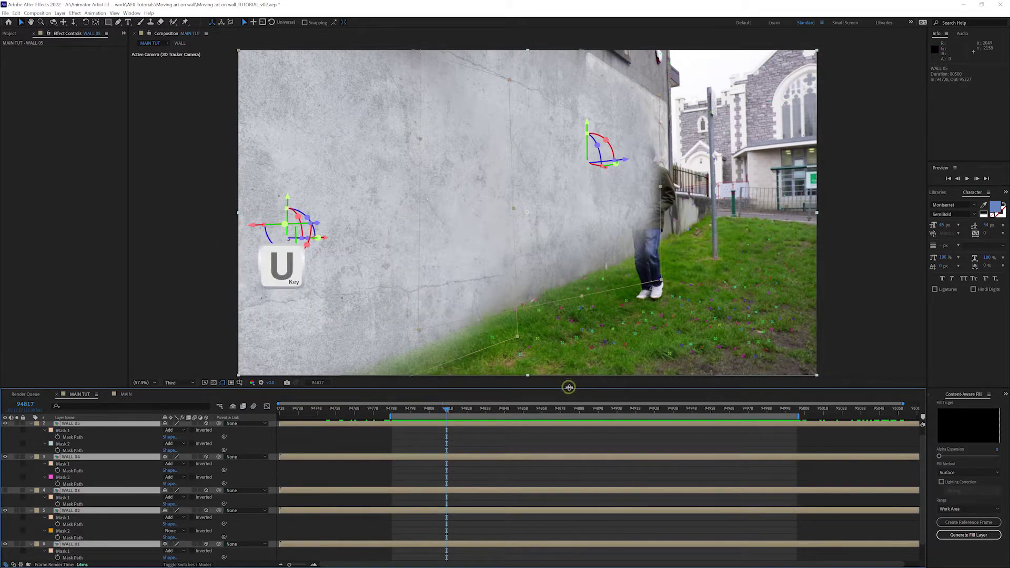
pyautogui.click(295, 518)
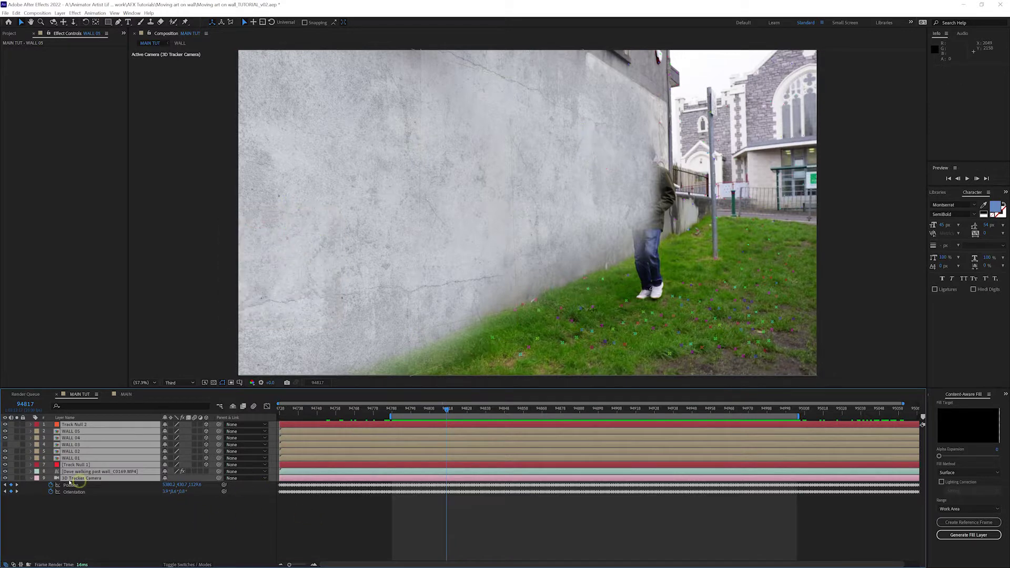
pyautogui.press('u')
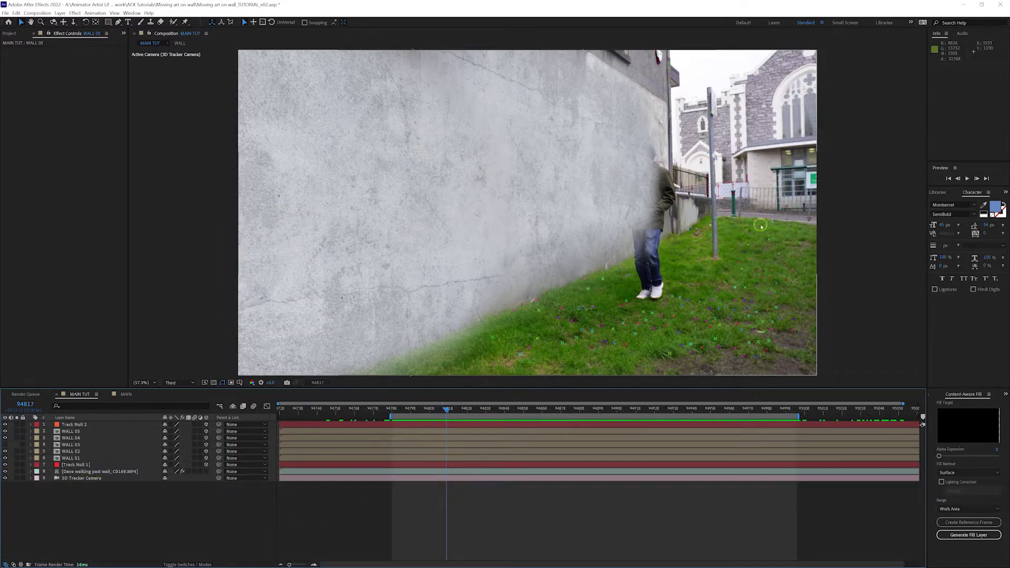
# Step: Turn off Render Track Points in the 3D Camera Tracker effect on the C0169 footage layer, then deselect the layer
pyautogui.click(113, 472)
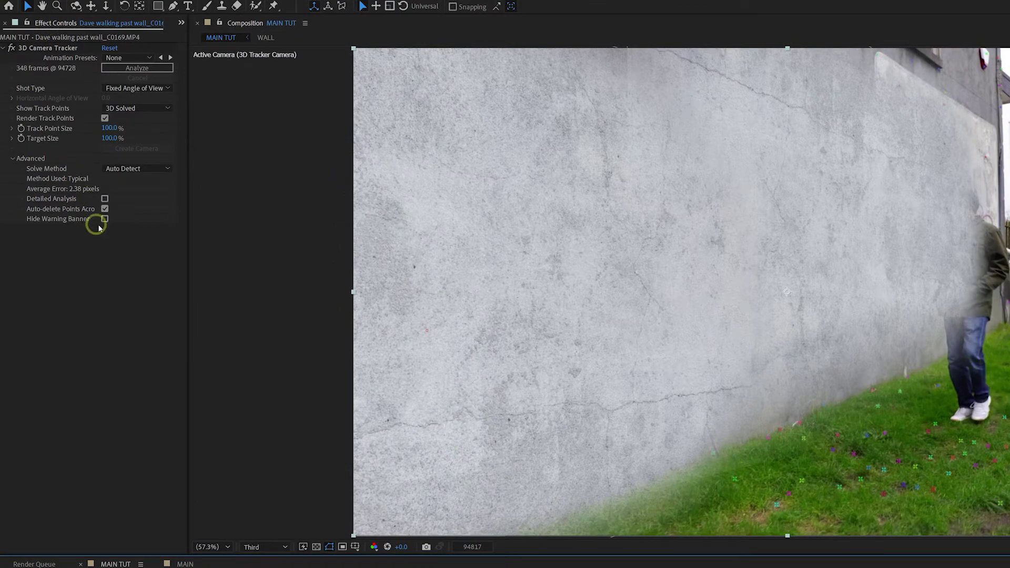
pyautogui.click(105, 118)
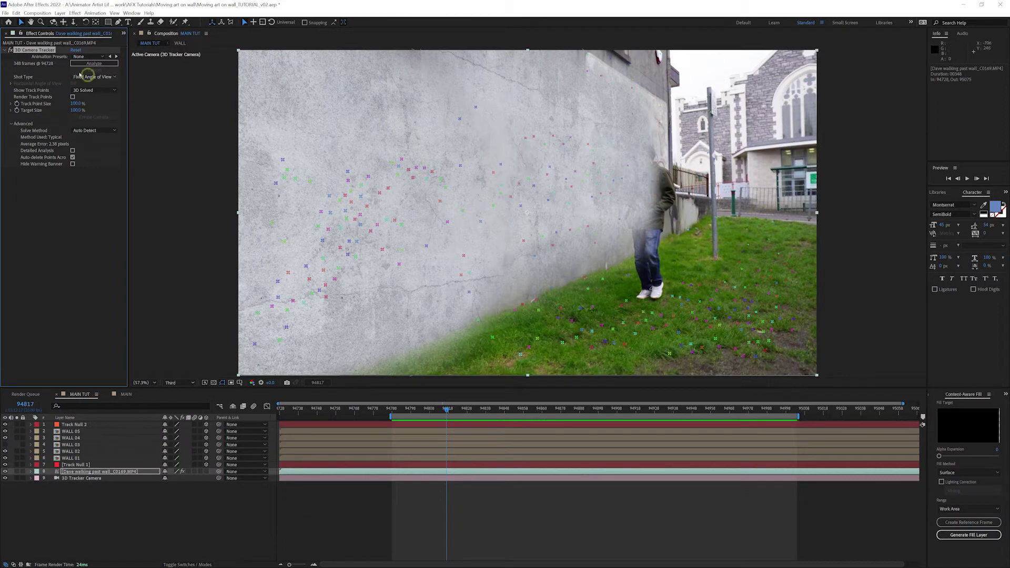
pyautogui.click(74, 239)
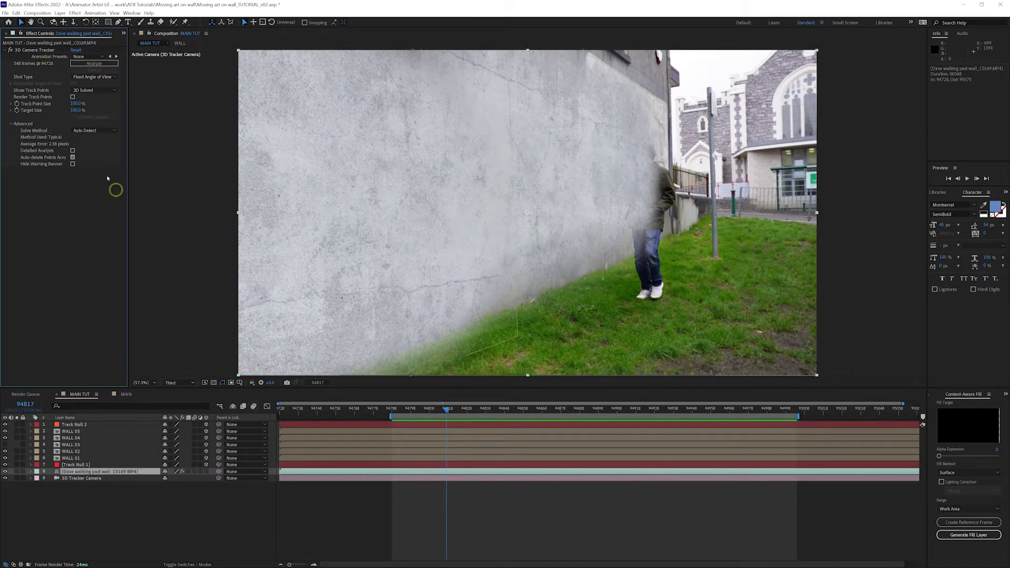
pyautogui.click(43, 51)
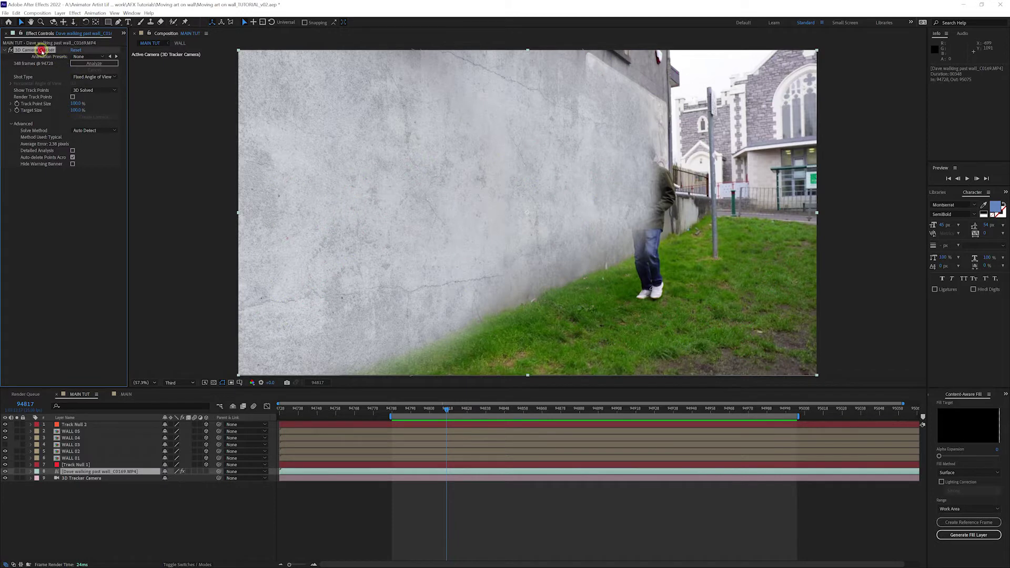
pyautogui.click(537, 500)
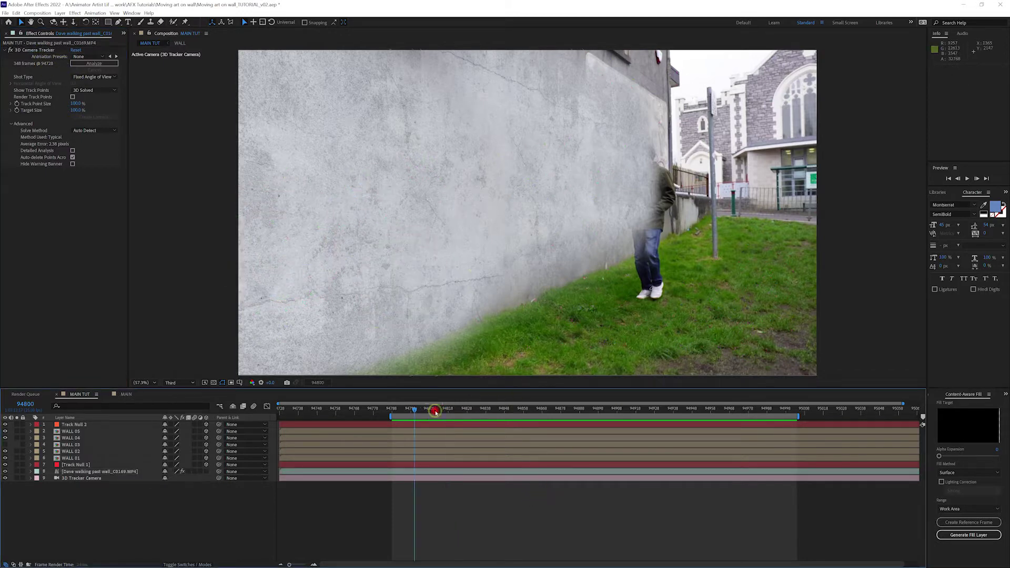
# Step: Review how the wall patches meet the grass and the walking man across the shot, ending on frame 94728
pyautogui.moveTo(436, 409); pyautogui.dragTo(484, 409)
pyautogui.moveTo(603, 415); pyautogui.dragTo(552, 412)
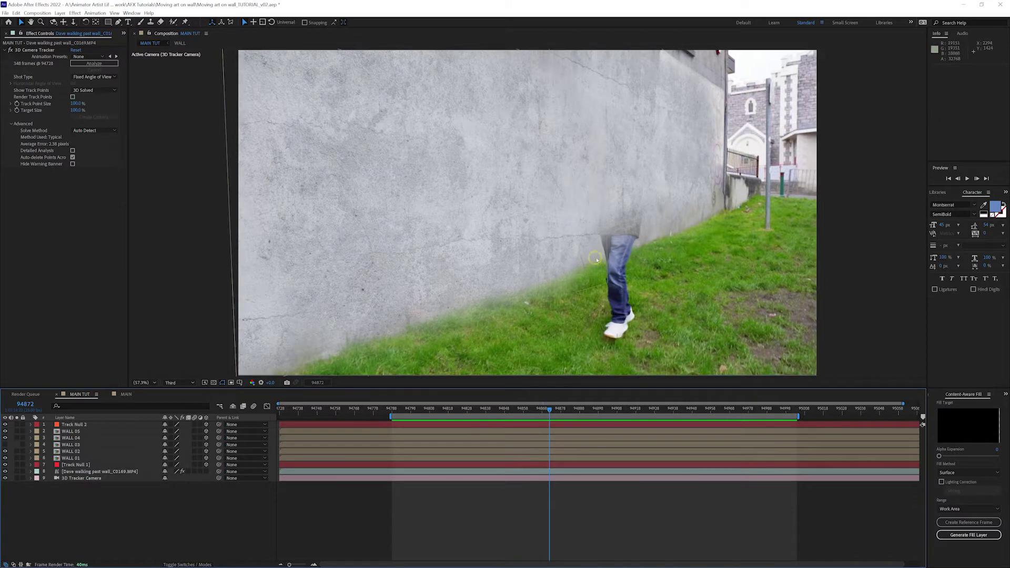
pyautogui.moveTo(619, 287); pyautogui.dragTo(516, 259)
pyautogui.scroll(-1, 582, 252)
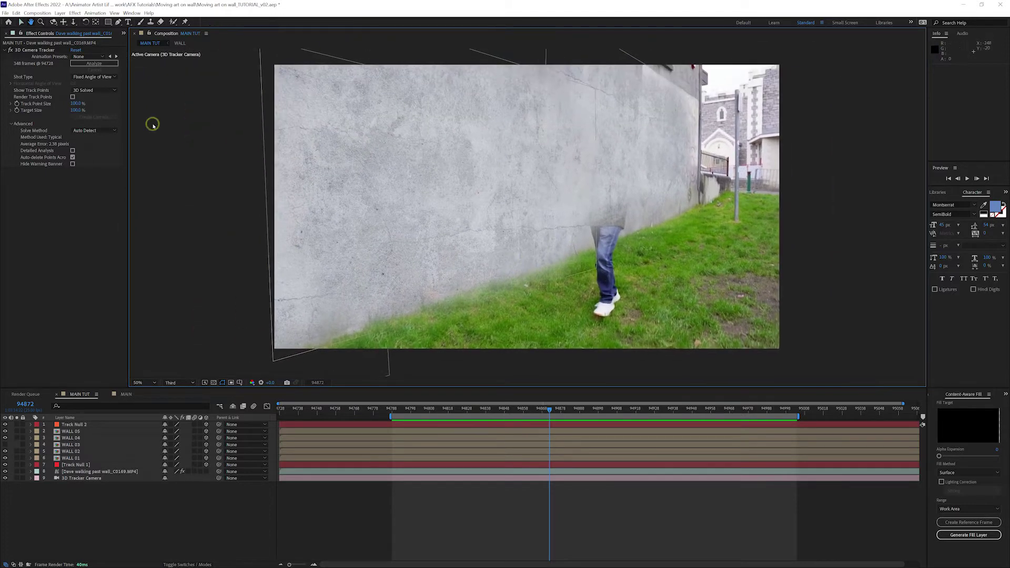
pyautogui.moveTo(322, 410)
pyautogui.mouseDown()
pyautogui.moveTo(287, 411)
pyautogui.moveTo(312, 412)
pyautogui.mouseUp()
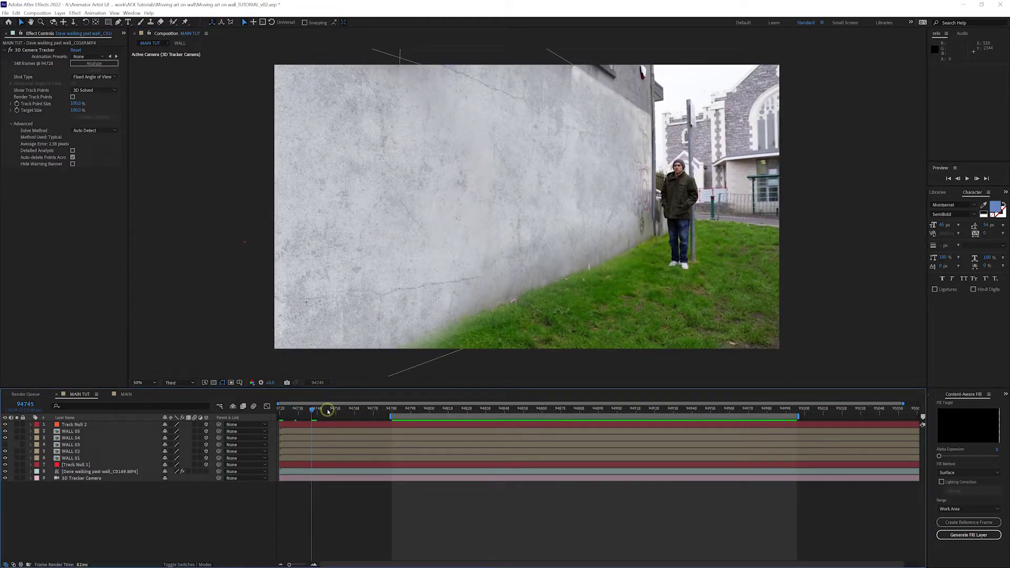
pyautogui.moveTo(322, 410); pyautogui.dragTo(248, 416)
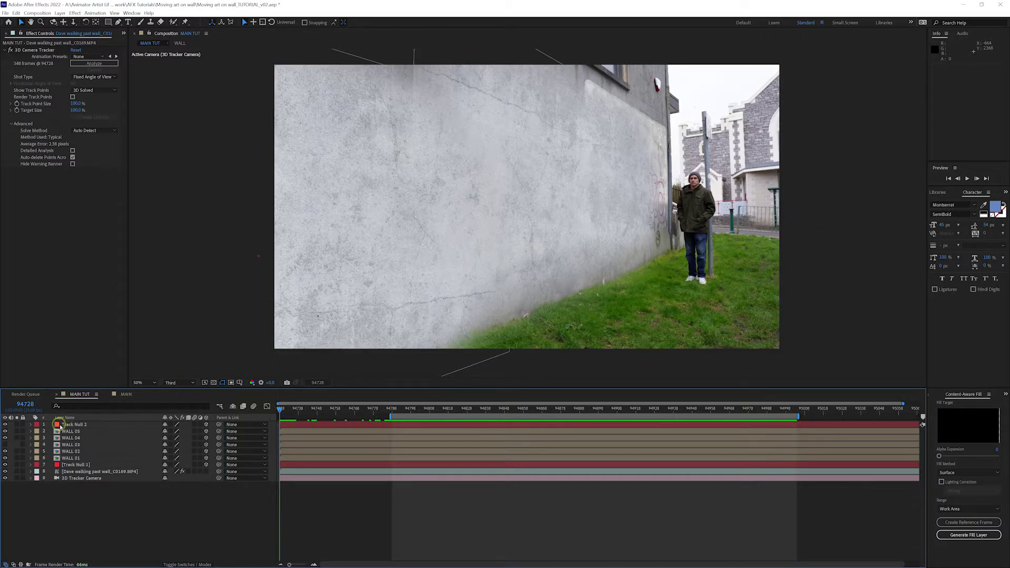
# Step: Duplicate the C0169 footage layer and rename the upper copy Groundmain
pyautogui.click(110, 471)
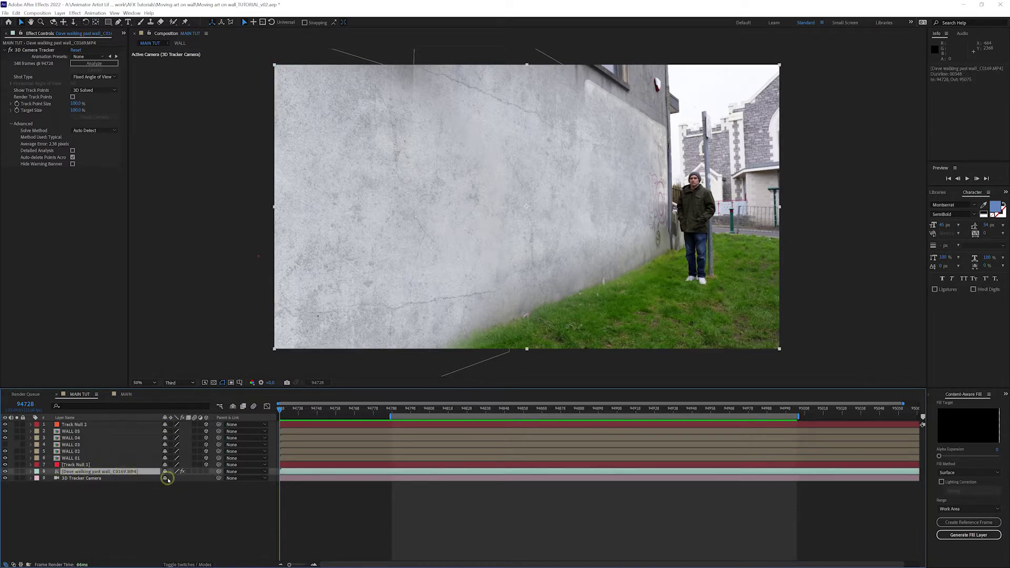
pyautogui.hotkey('ctrl', 'd')
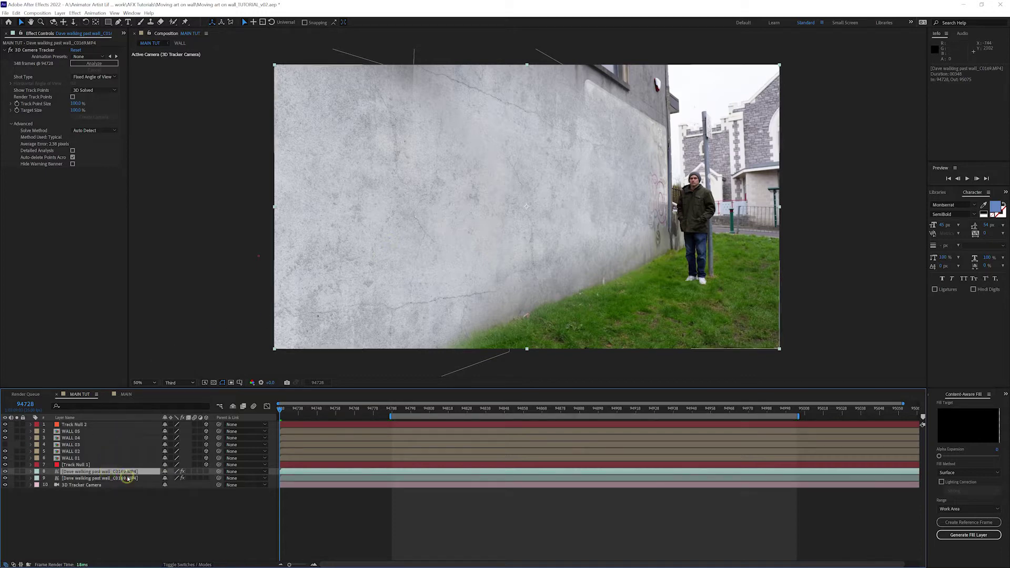
pyautogui.press('Return')
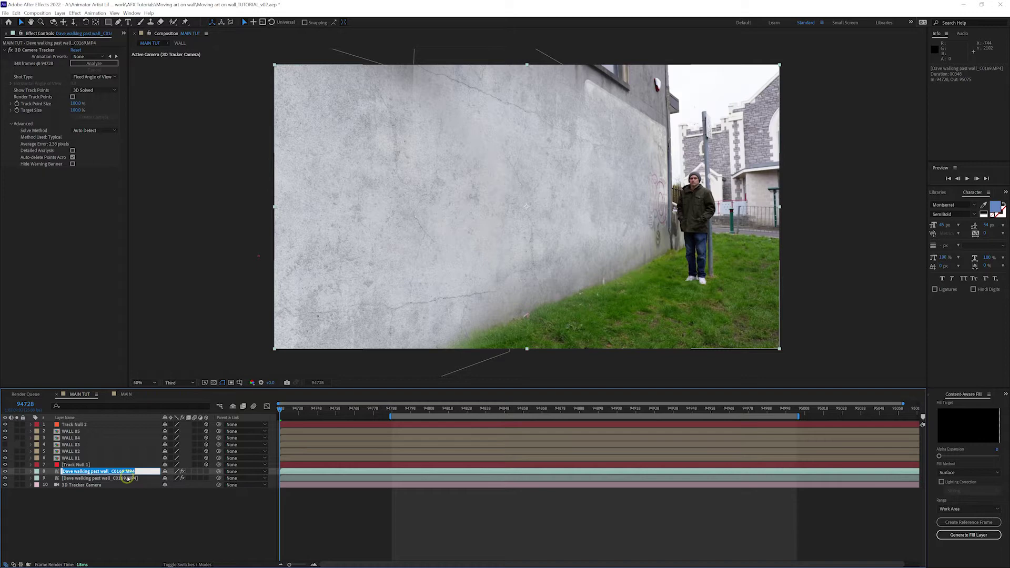
pyautogui.write('Groundmain')
pyautogui.press('Return')
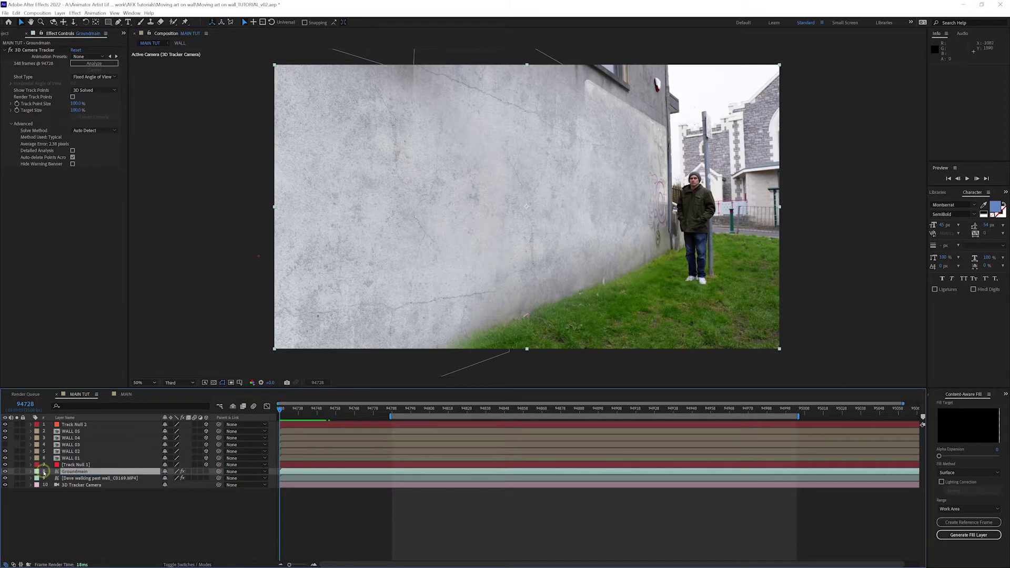
# Step: Solo the Groundmain layer at the first frame, 94728, and activate the Pen tool for masking
pyautogui.click(17, 472)
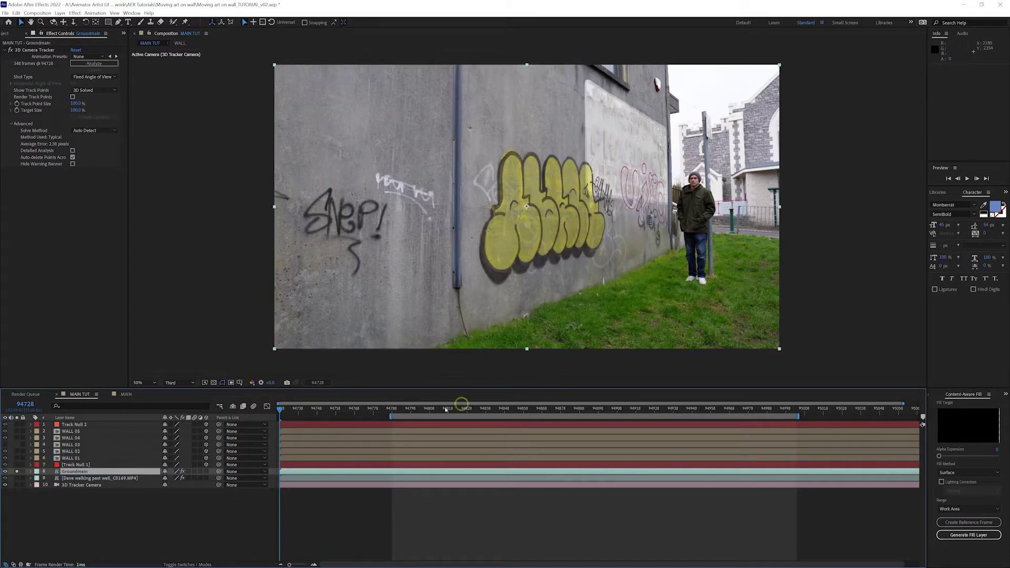
pyautogui.moveTo(403, 410); pyautogui.dragTo(269, 416)
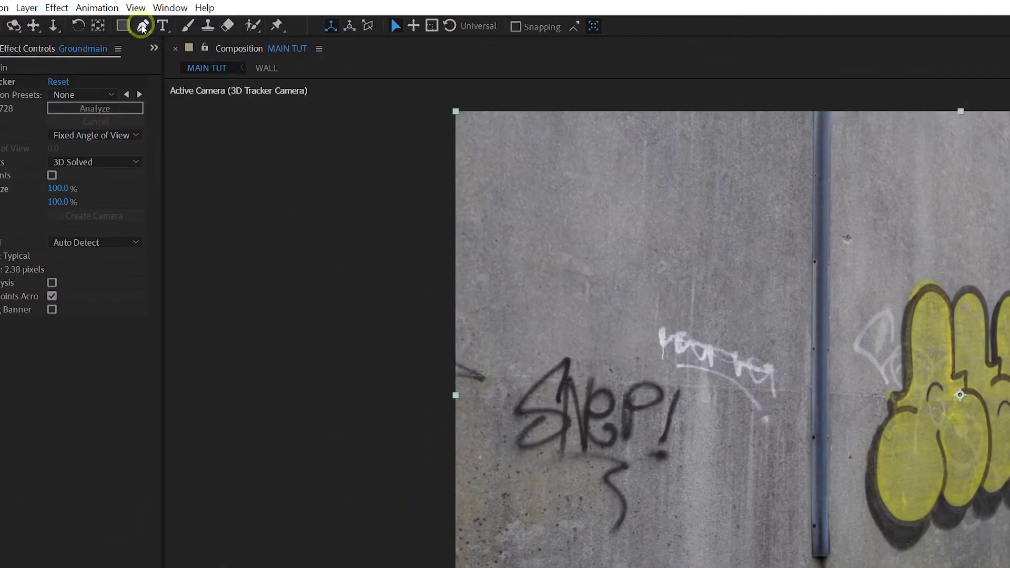
pyautogui.click(136, 25)
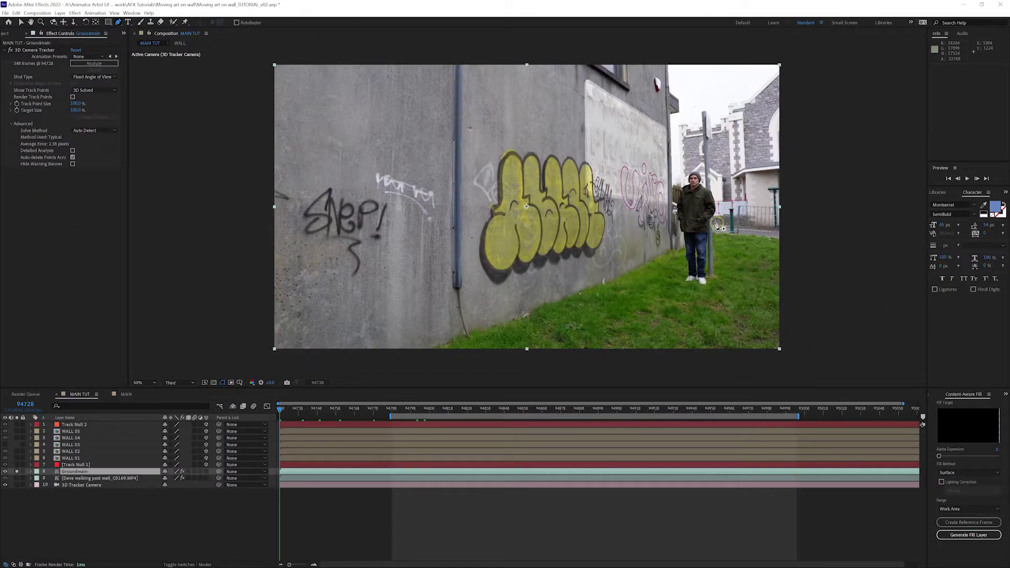
pyautogui.click(633, 247)
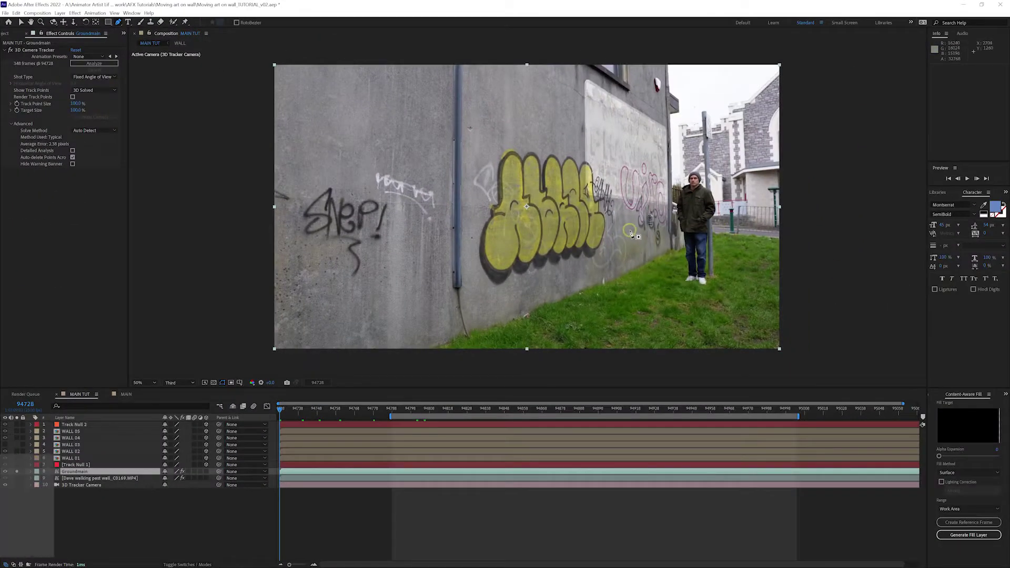
pyautogui.click(629, 283)
pyautogui.click(676, 280)
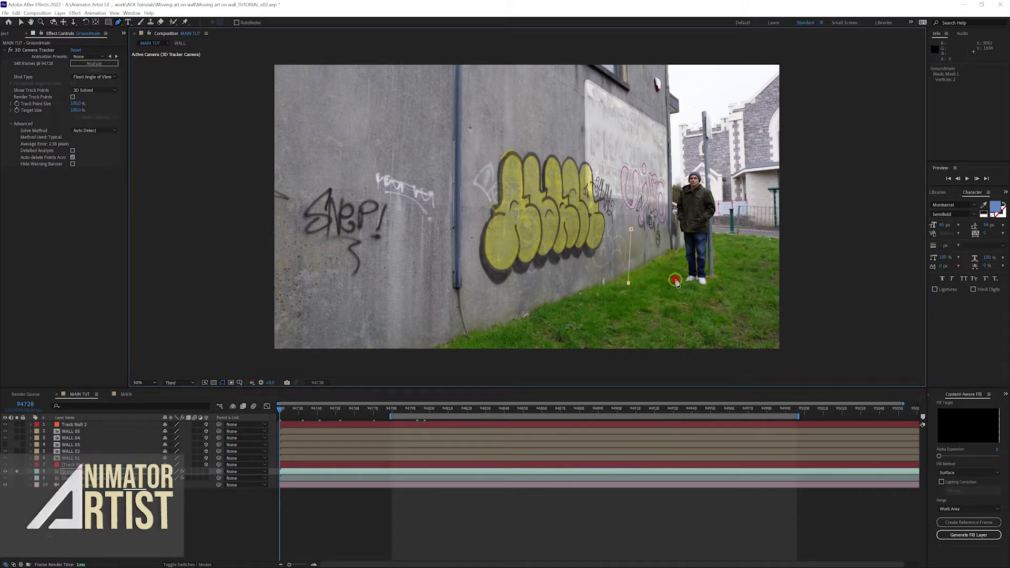
pyautogui.click(676, 244)
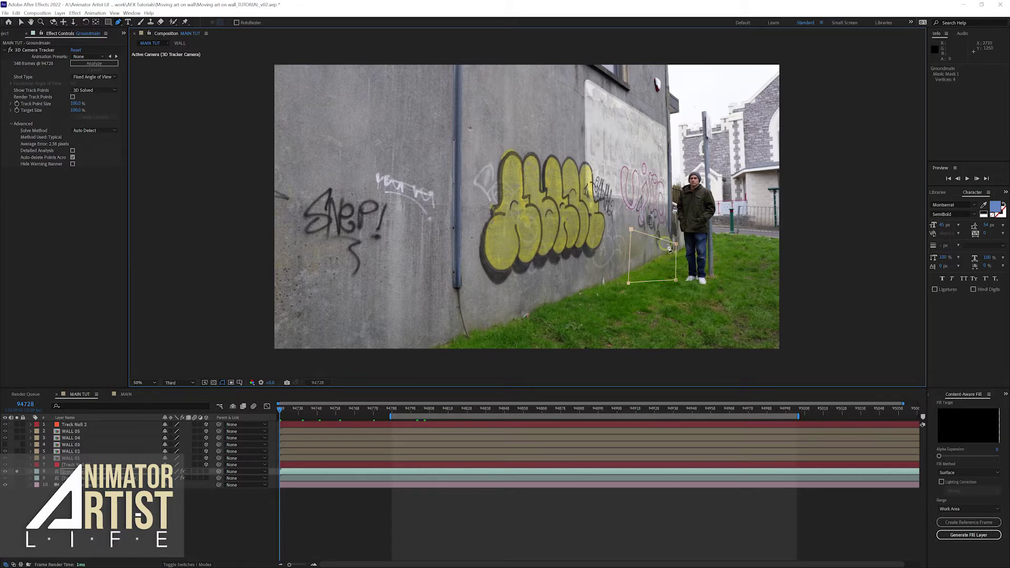
pyautogui.hotkey('ctrl', 'z')
pyautogui.hotkey('ctrl', 'z')
pyautogui.hotkey('ctrl', 'z')
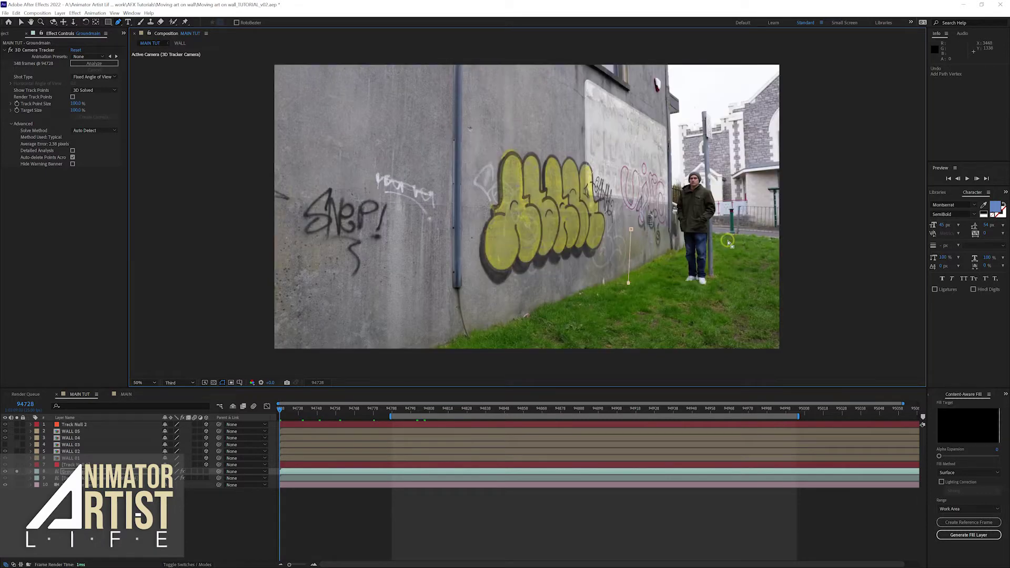
pyautogui.hotkey('ctrl', 'z')
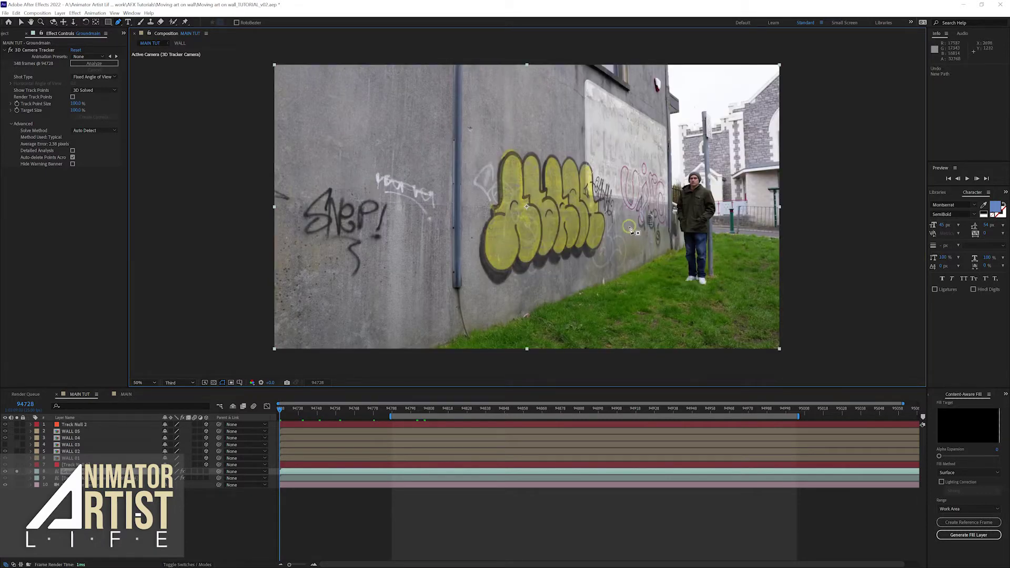
pyautogui.moveTo(645, 213); pyautogui.dragTo(590, 247)
pyautogui.moveTo(603, 281); pyautogui.dragTo(629, 312)
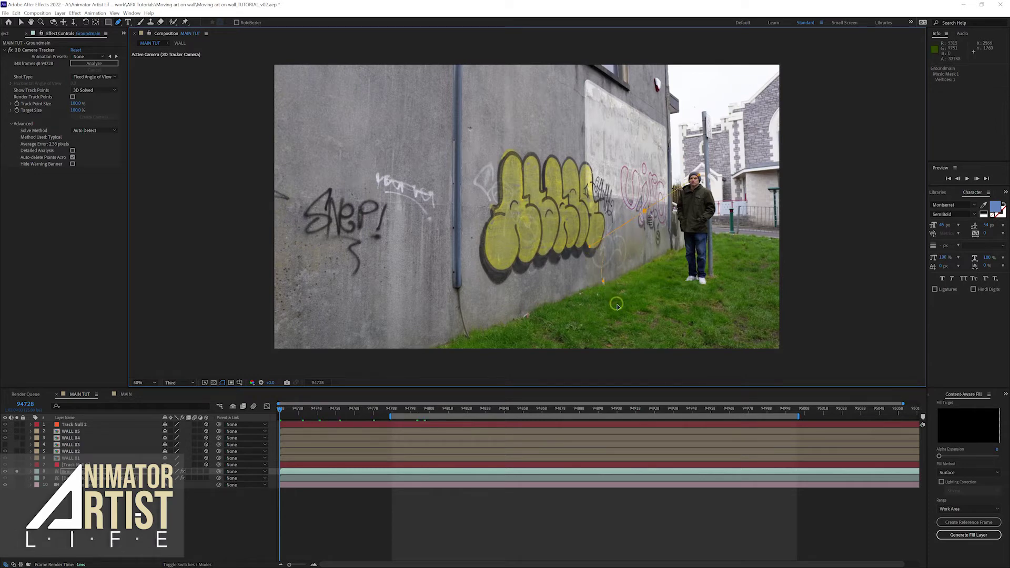
pyautogui.moveTo(705, 243); pyautogui.dragTo(693, 233)
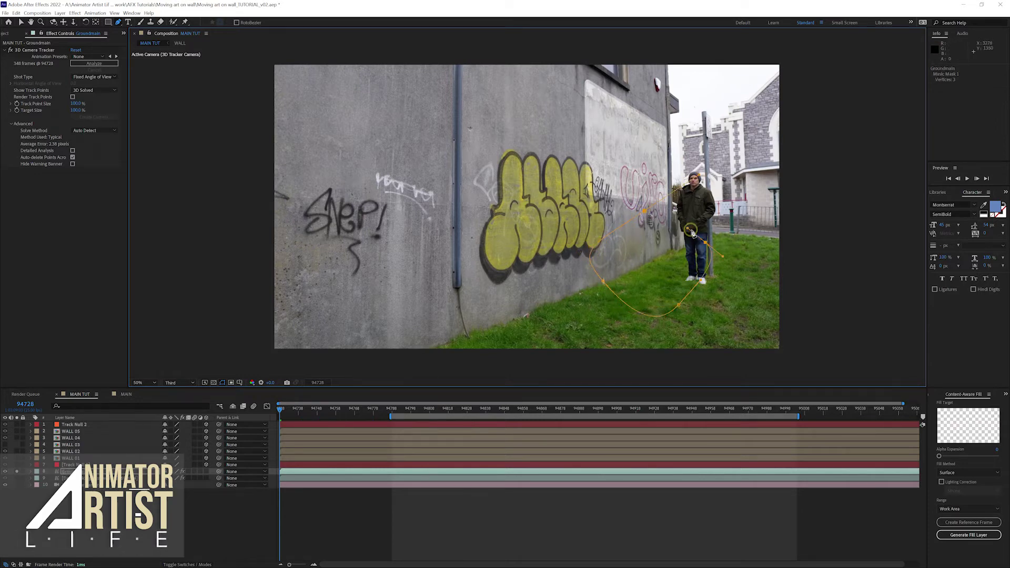
pyautogui.hotkey('ctrl', 'z')
pyautogui.hotkey('ctrl', 'z')
pyautogui.hotkey('ctrl', 'z')
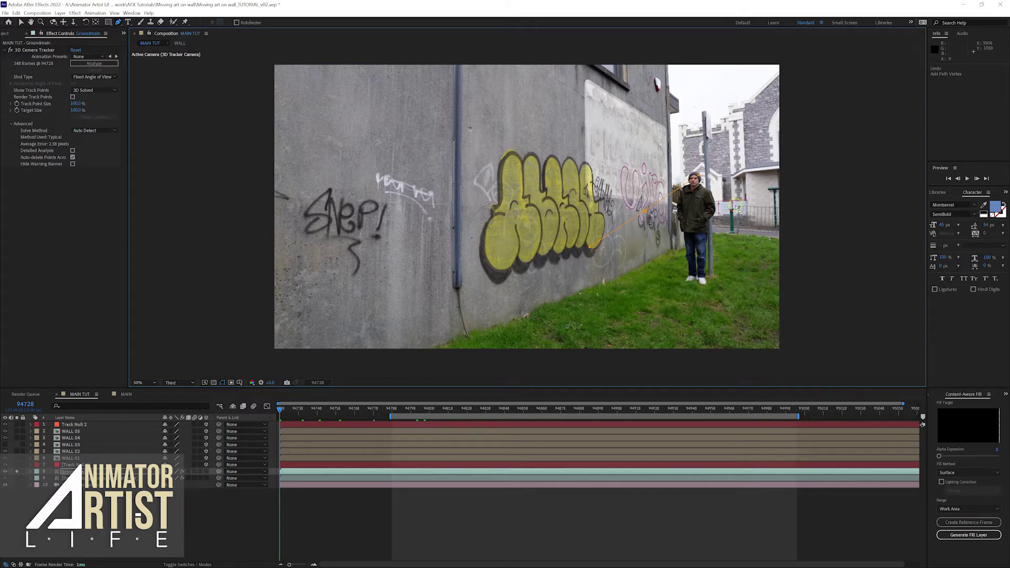
pyautogui.hotkey('ctrl', 'z')
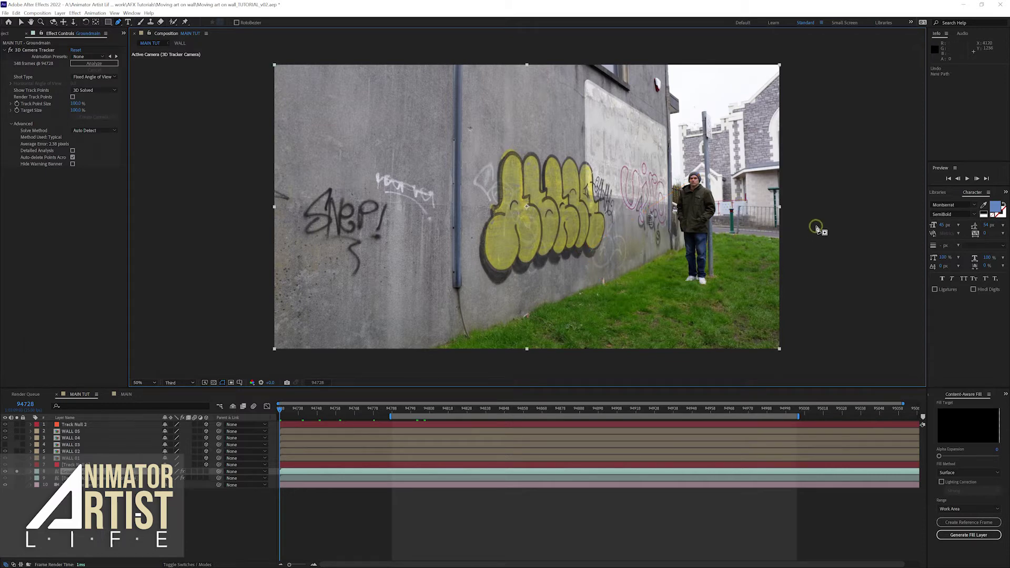
# Step: Draw a closed mask on Groundmain around the grass, following the wall's base and extending beyond the frame's lower and right edges
pyautogui.click(852, 240)
pyautogui.click(719, 232)
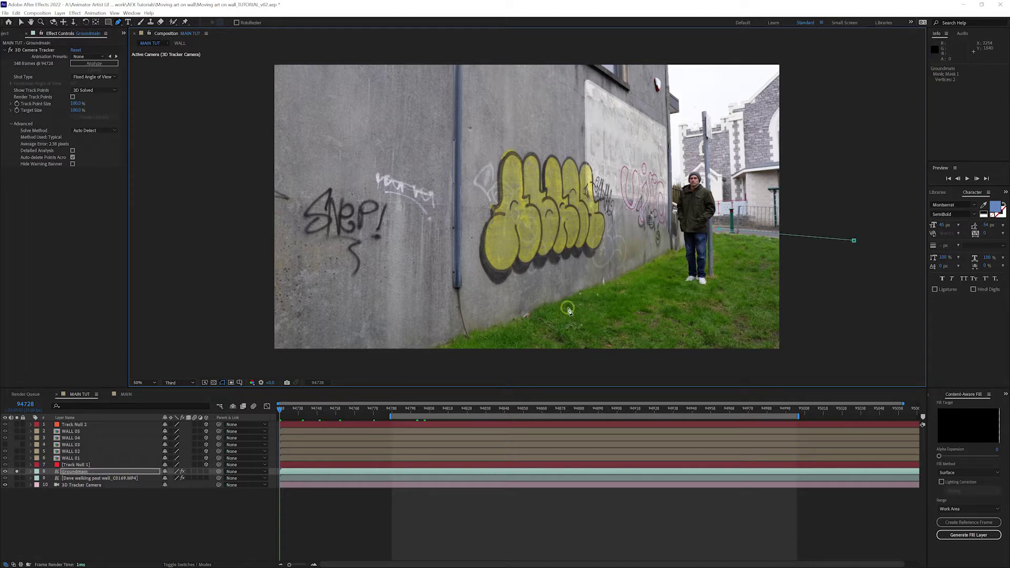
pyautogui.moveTo(608, 291); pyautogui.dragTo(588, 296)
pyautogui.moveTo(451, 361); pyautogui.dragTo(428, 324)
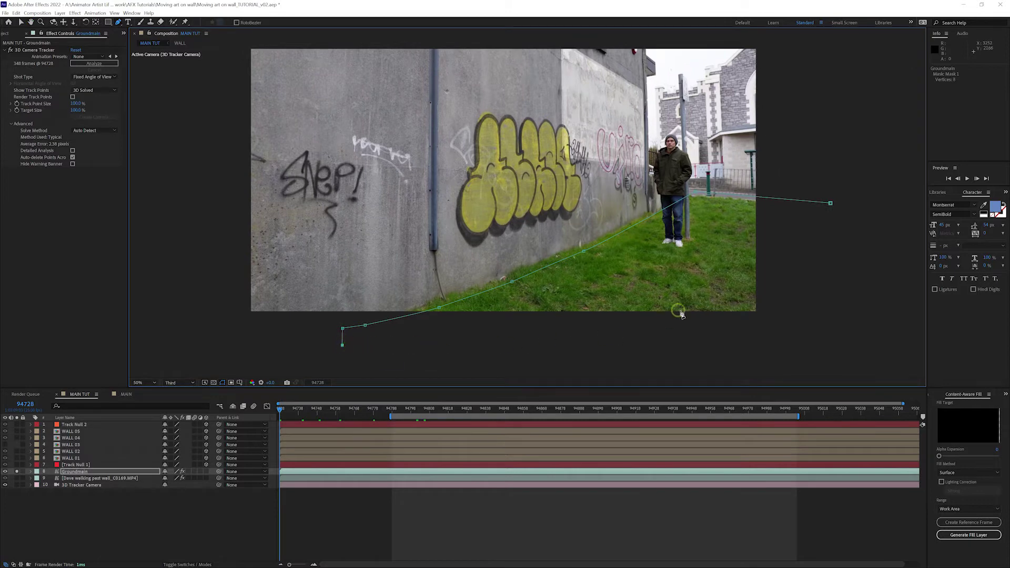
pyautogui.moveTo(822, 345); pyautogui.dragTo(826, 283)
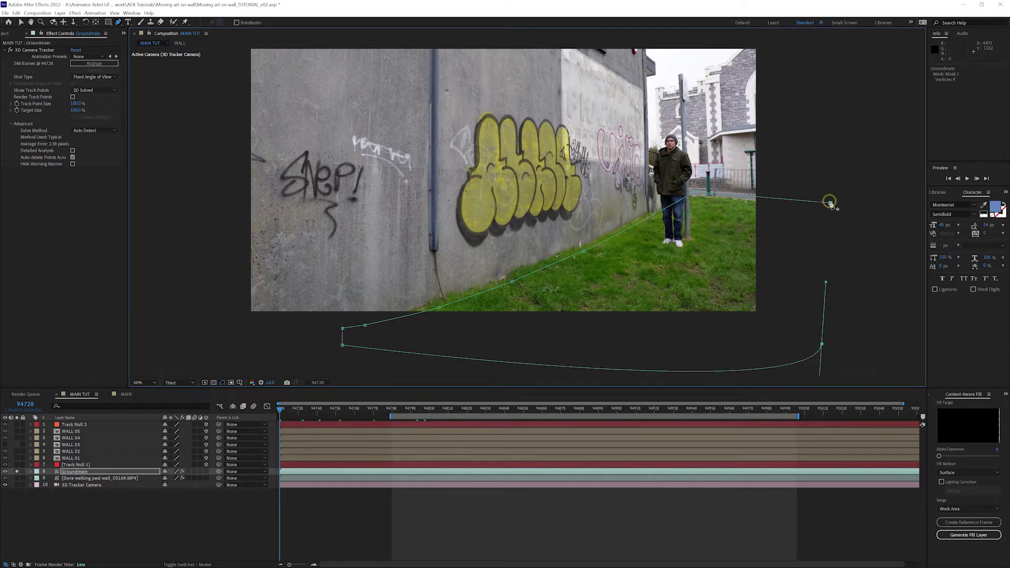
pyautogui.hotkey('ctrl', 'z')
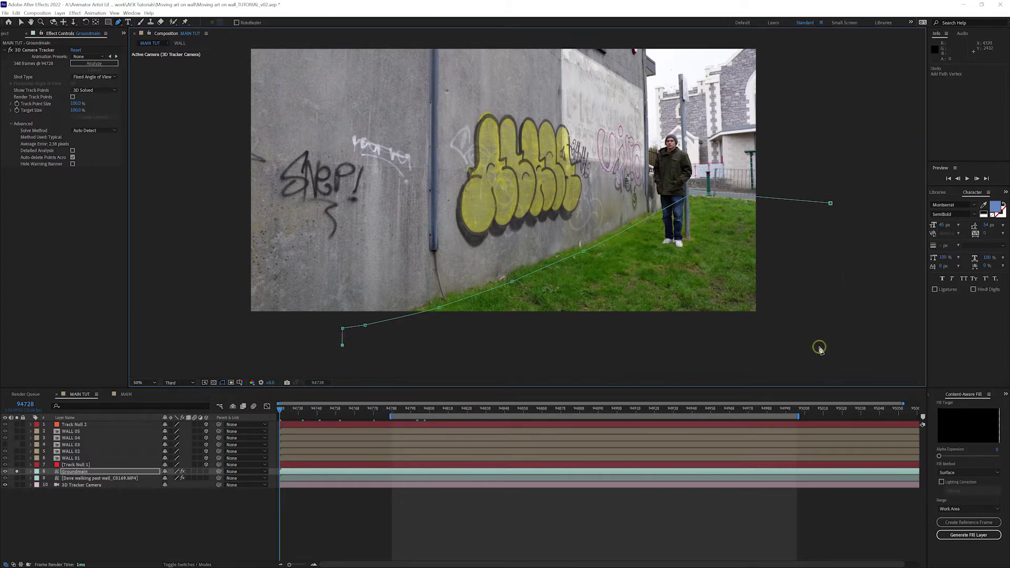
pyautogui.click(819, 345)
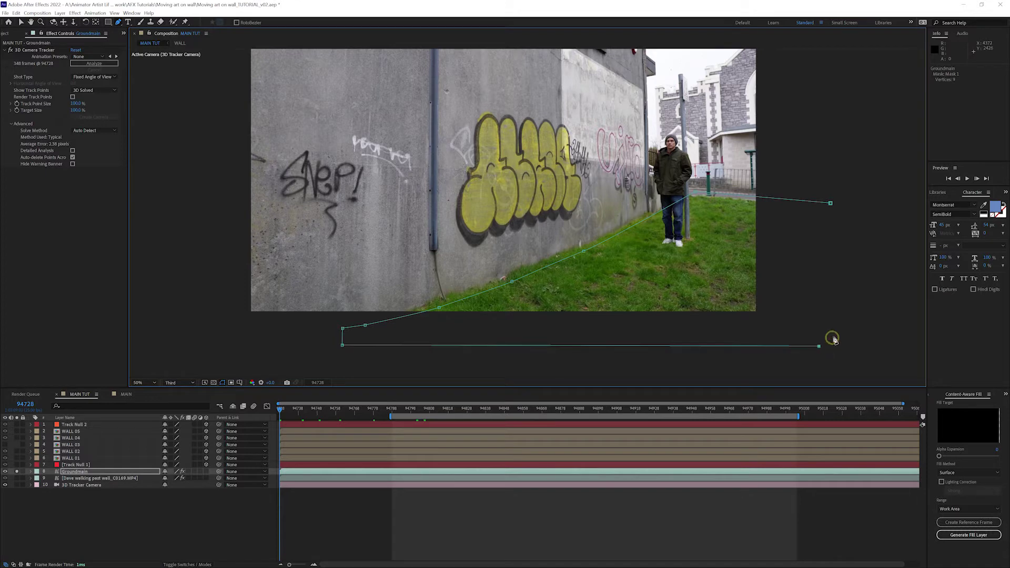
pyautogui.click(830, 203)
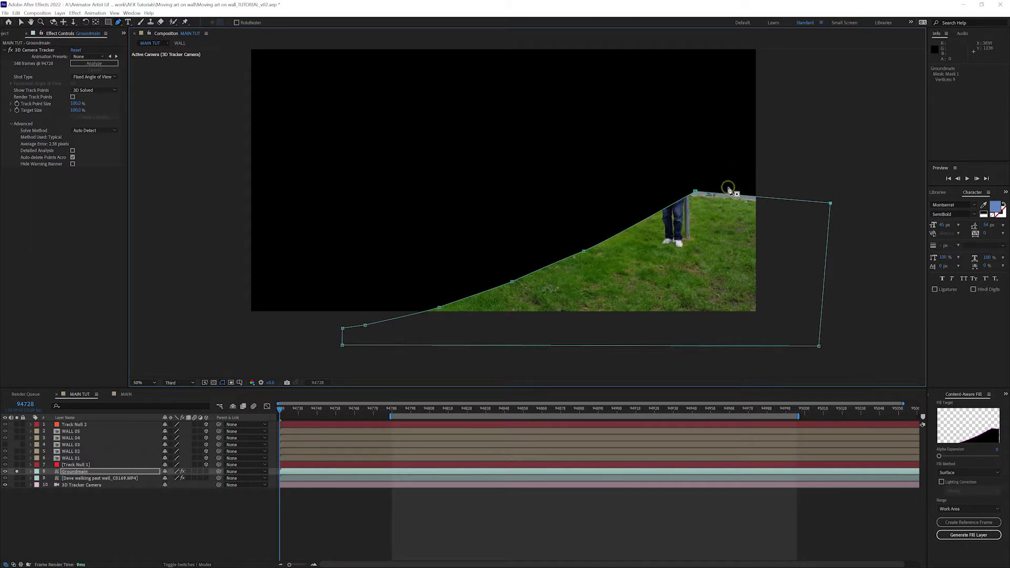
# Step: Reveal the Groundmain mask's properties and enable Mask Path keyframing at the first frame, 94728
pyautogui.click(79, 470)
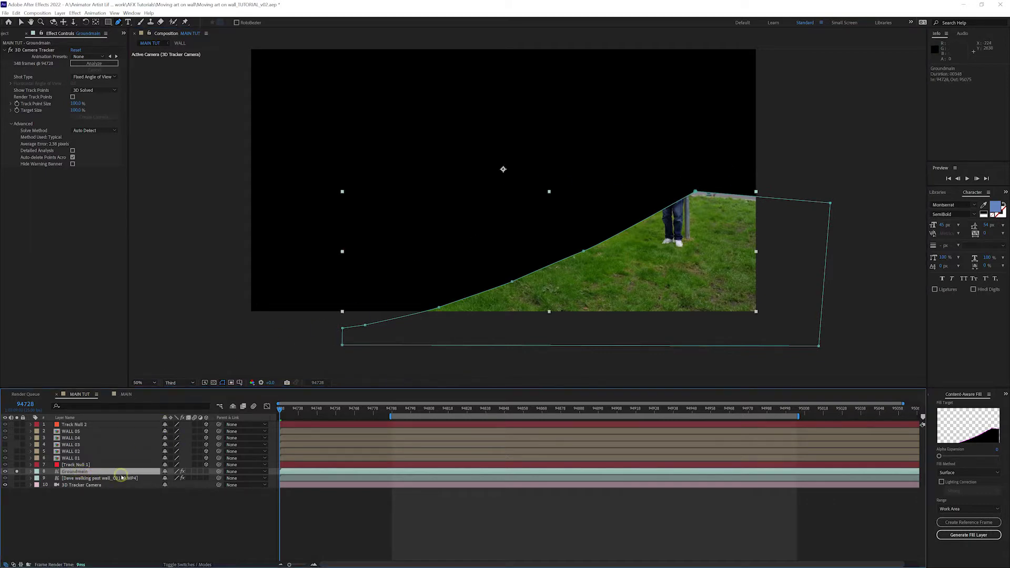
pyautogui.press('m')
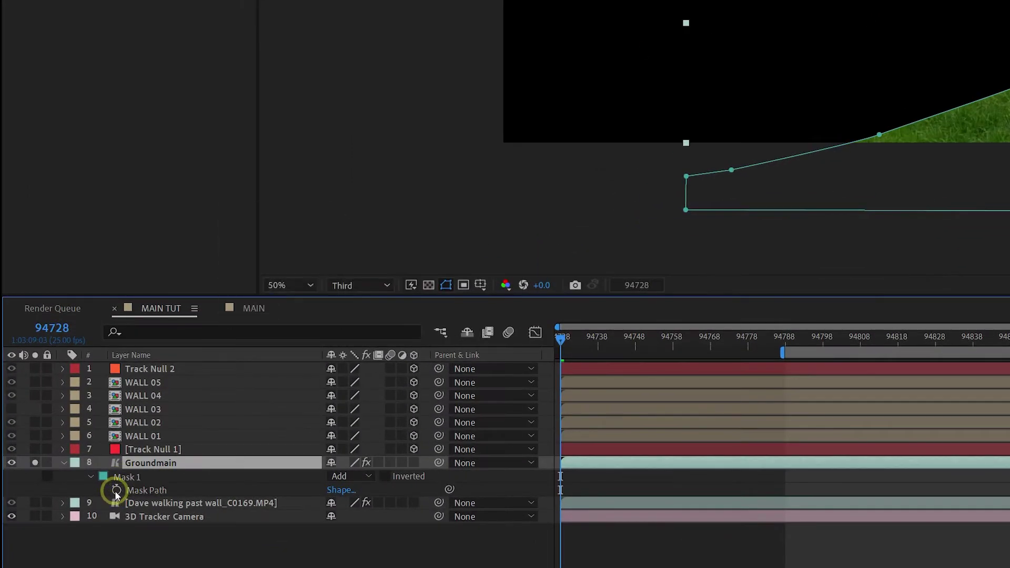
pyautogui.click(117, 490)
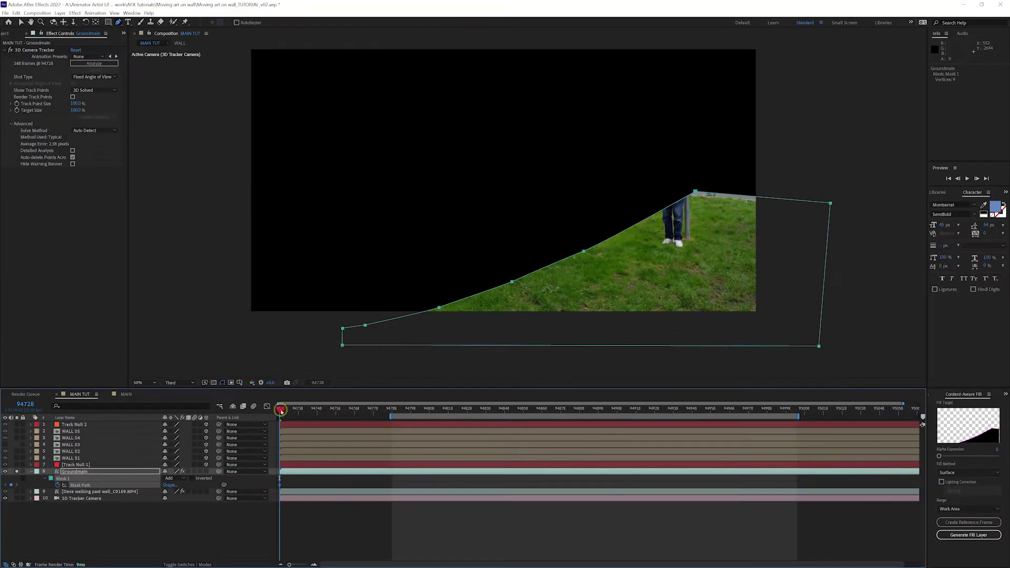
pyautogui.moveTo(281, 411)
pyautogui.mouseDown()
pyautogui.moveTo(482, 414)
pyautogui.moveTo(272, 413)
pyautogui.mouseUp()
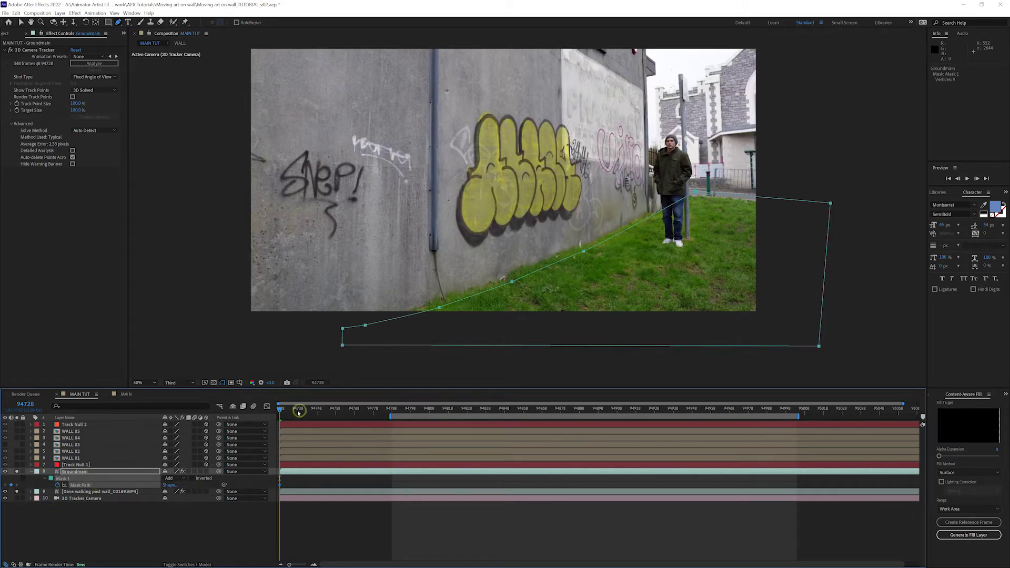
# Step: At frame 94838, reshape the Groundmain mask so its upper edge follows the wall's base and its outer corners stay outside the frame
pyautogui.moveTo(298, 413); pyautogui.dragTo(484, 415)
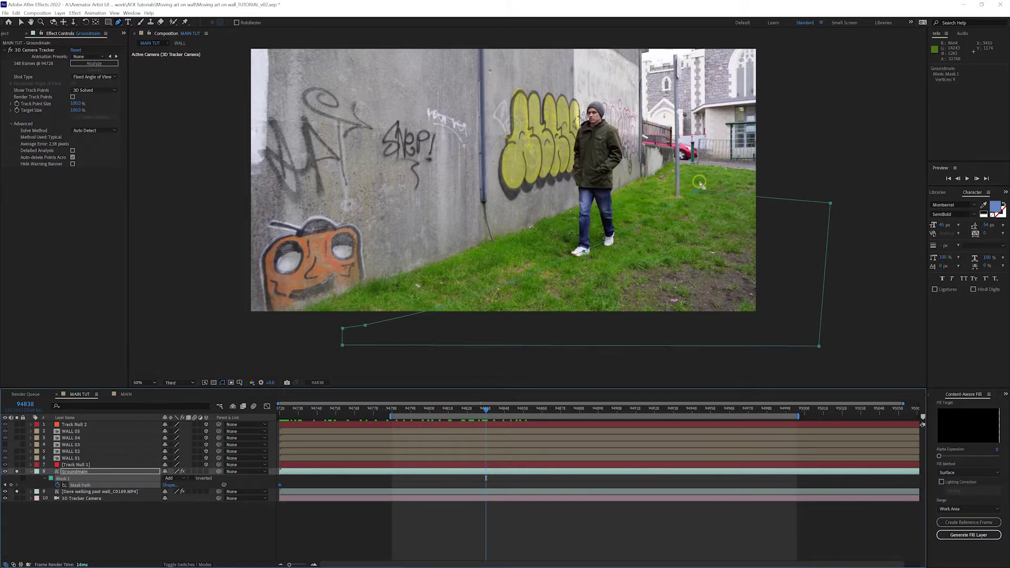
pyautogui.press('v')
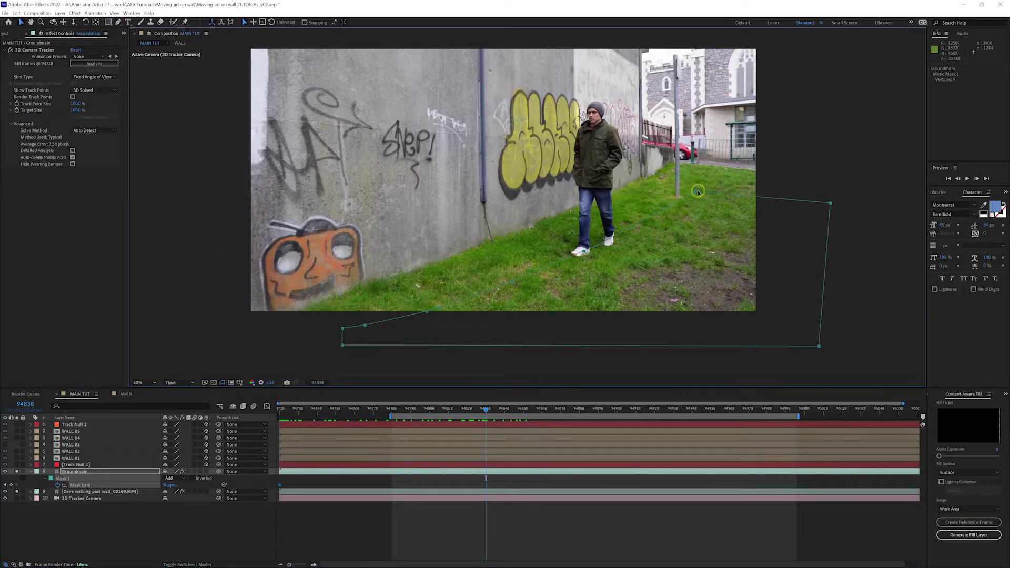
pyautogui.moveTo(694, 185); pyautogui.dragTo(697, 154)
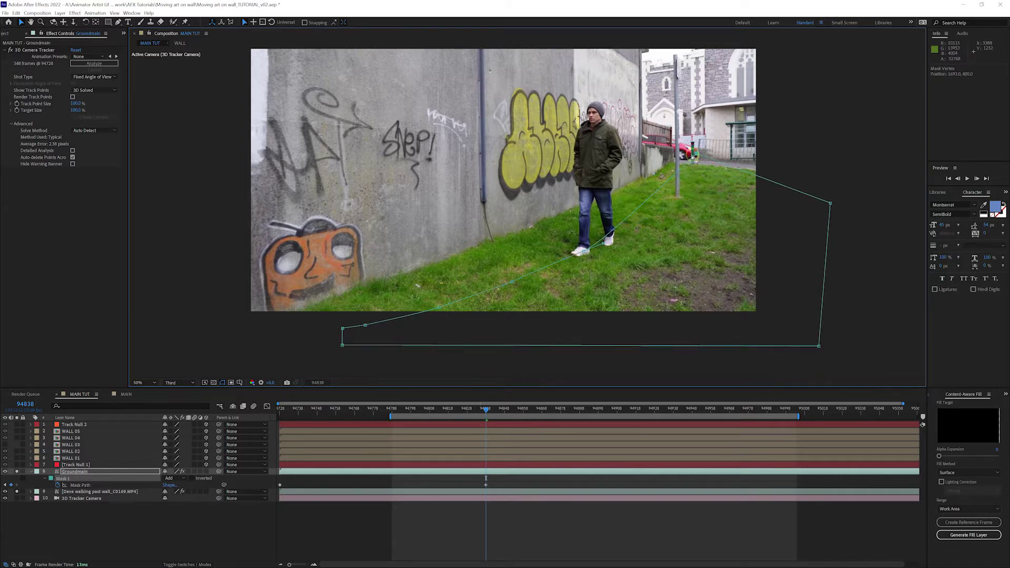
pyautogui.click(822, 165)
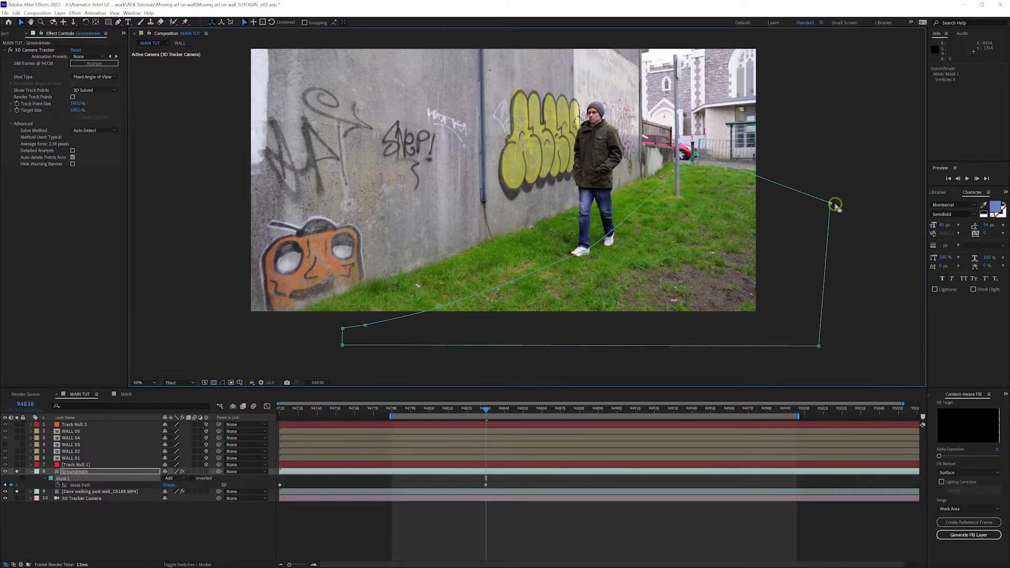
pyautogui.moveTo(830, 203); pyautogui.dragTo(835, 153)
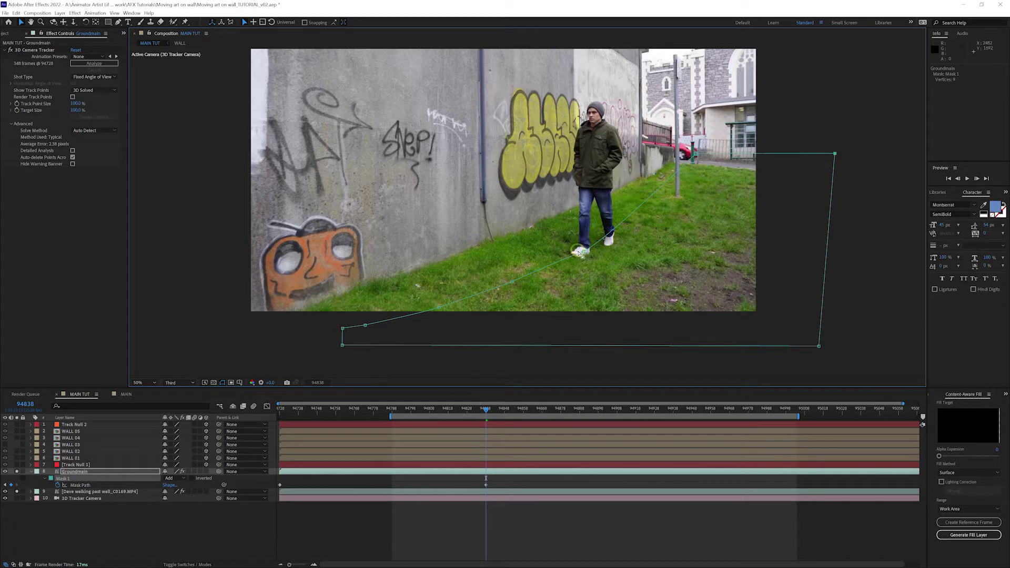
pyautogui.moveTo(579, 253); pyautogui.dragTo(572, 223)
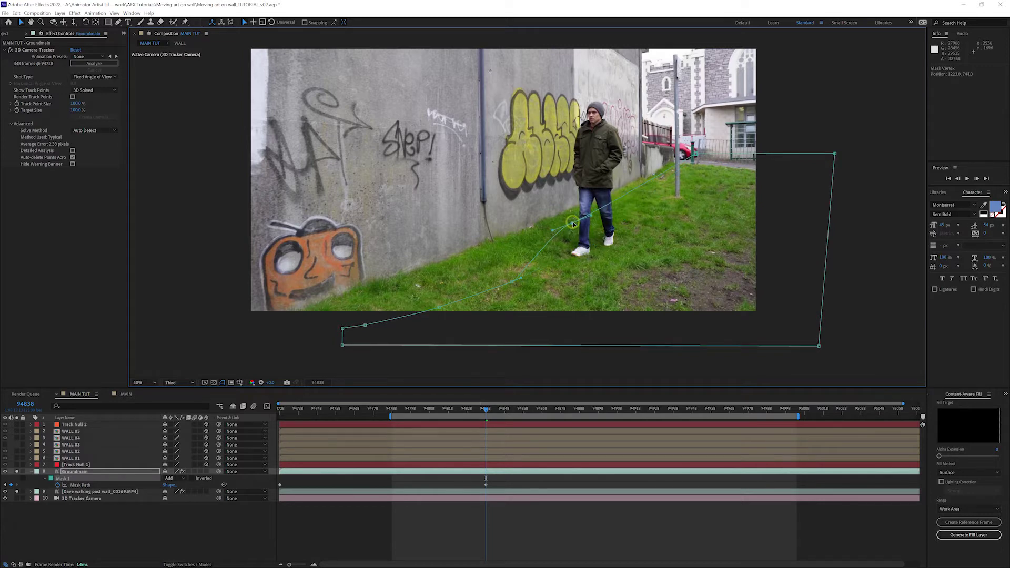
pyautogui.moveTo(513, 284); pyautogui.dragTo(491, 255)
pyautogui.moveTo(436, 310); pyautogui.dragTo(413, 284)
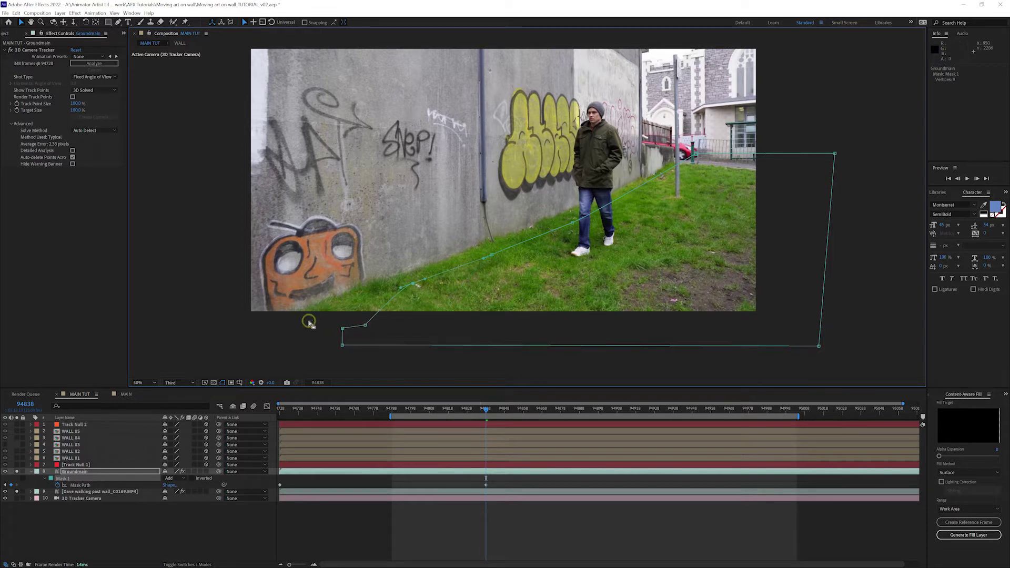
pyautogui.moveTo(364, 326); pyautogui.dragTo(305, 345)
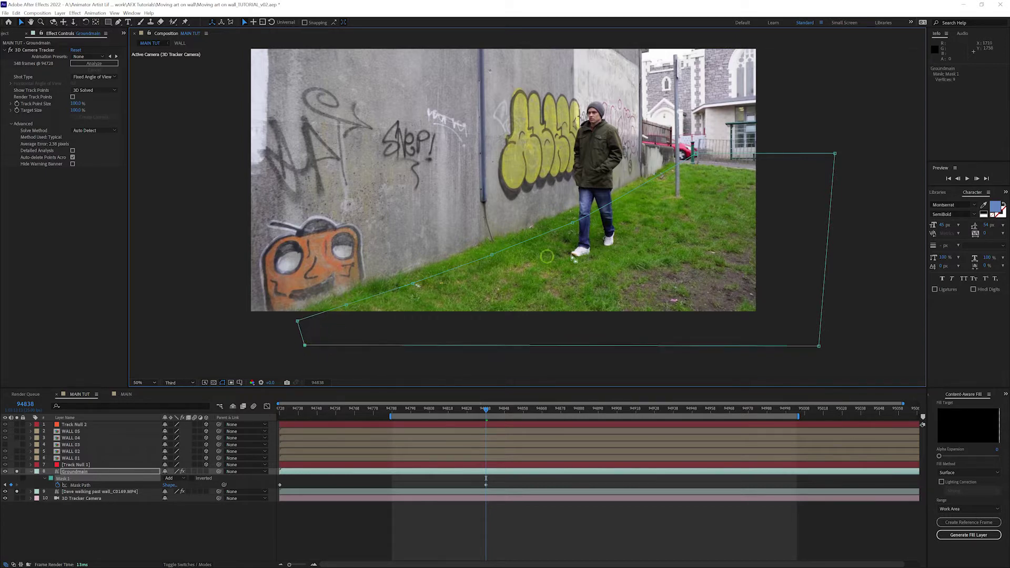
# Step: At frame 94776, adjust the Groundmain mask's points along the wall's base to fit the grass edge
pyautogui.moveTo(474, 408); pyautogui.dragTo(370, 419)
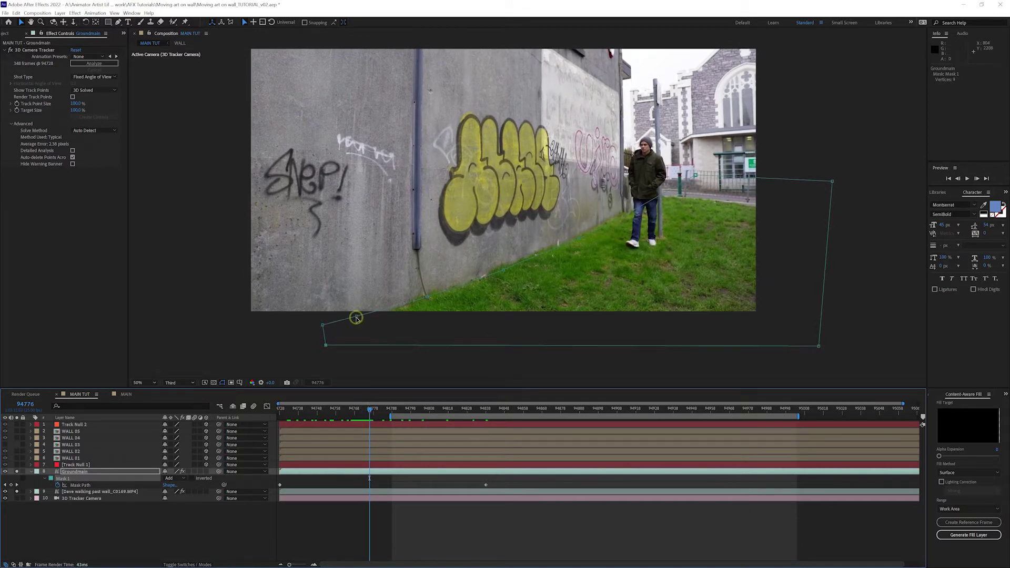
pyautogui.moveTo(355, 318); pyautogui.dragTo(366, 328)
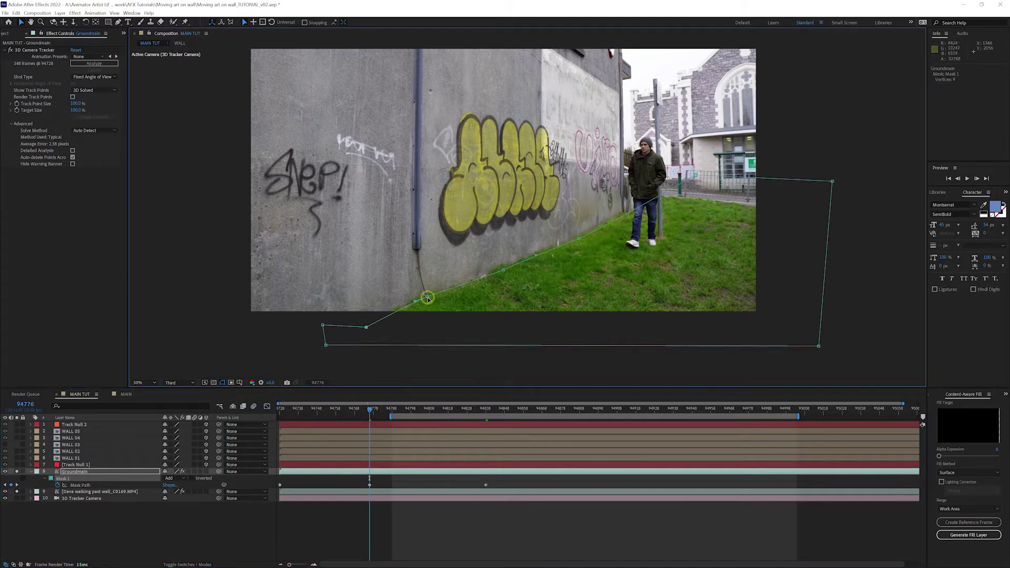
pyautogui.moveTo(427, 298); pyautogui.dragTo(431, 308)
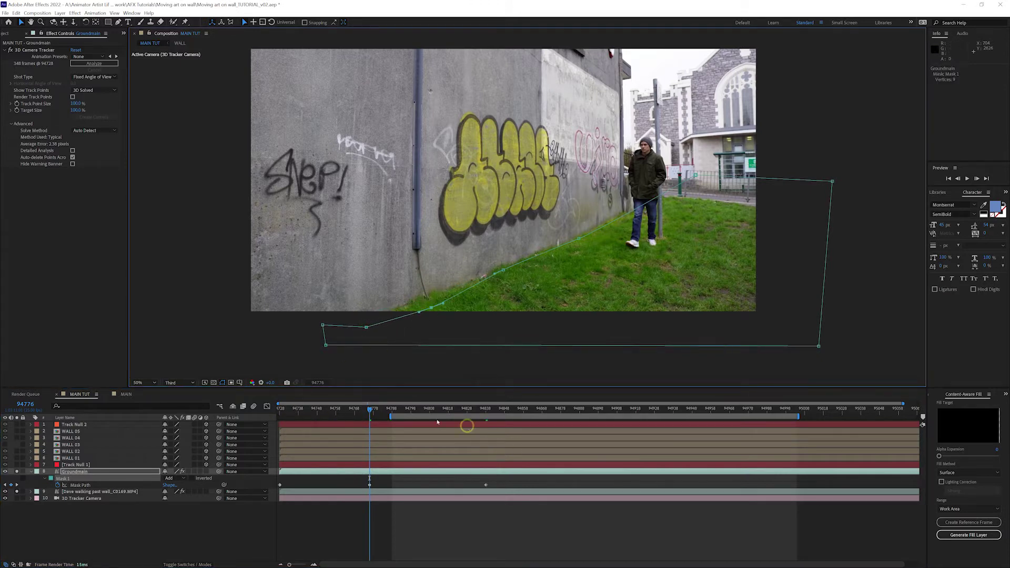
pyautogui.click(502, 272)
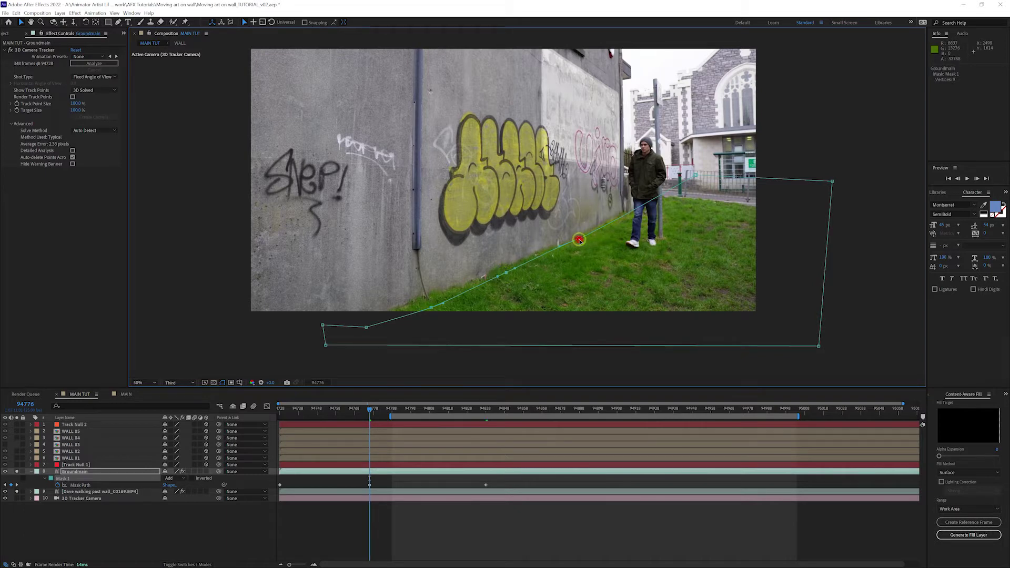
pyautogui.moveTo(578, 240); pyautogui.dragTo(580, 244)
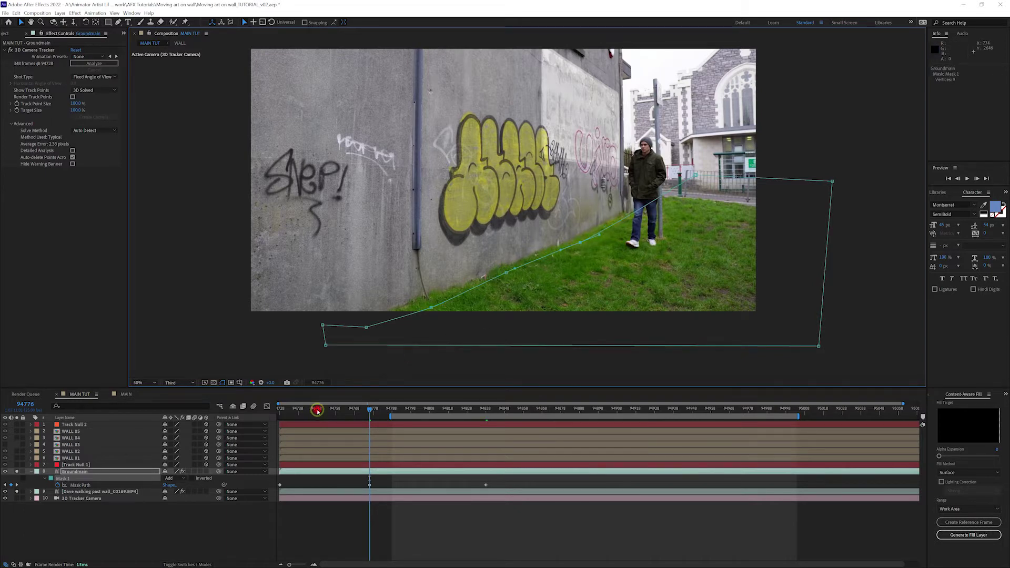
# Step: At frame 94750, realign the Groundmain mask's upper points with the grass edge from the lower left to behind the man
pyautogui.moveTo(318, 412); pyautogui.dragTo(322, 412)
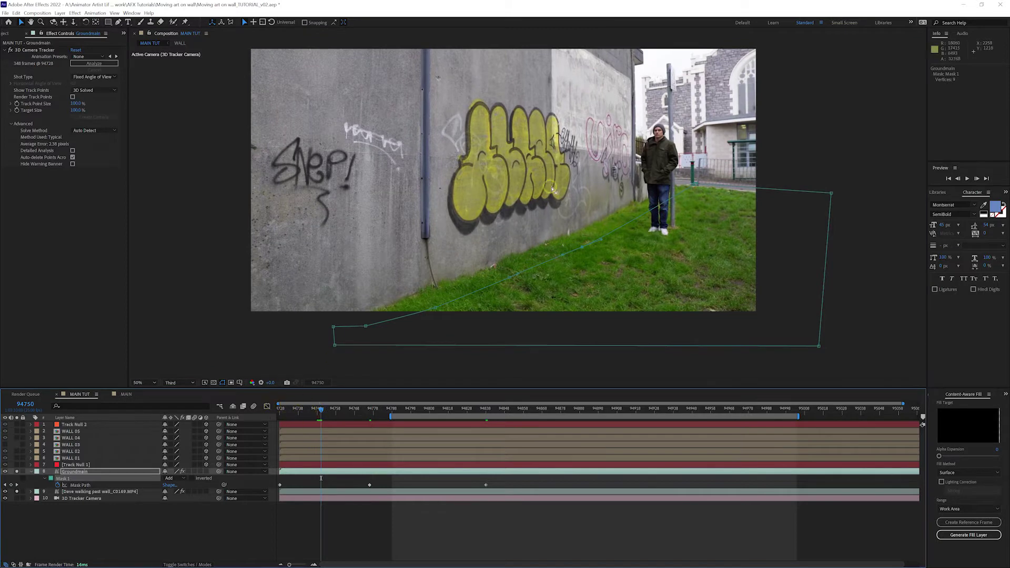
pyautogui.click(368, 320)
pyautogui.moveTo(366, 329); pyautogui.dragTo(429, 297)
pyautogui.click(533, 296)
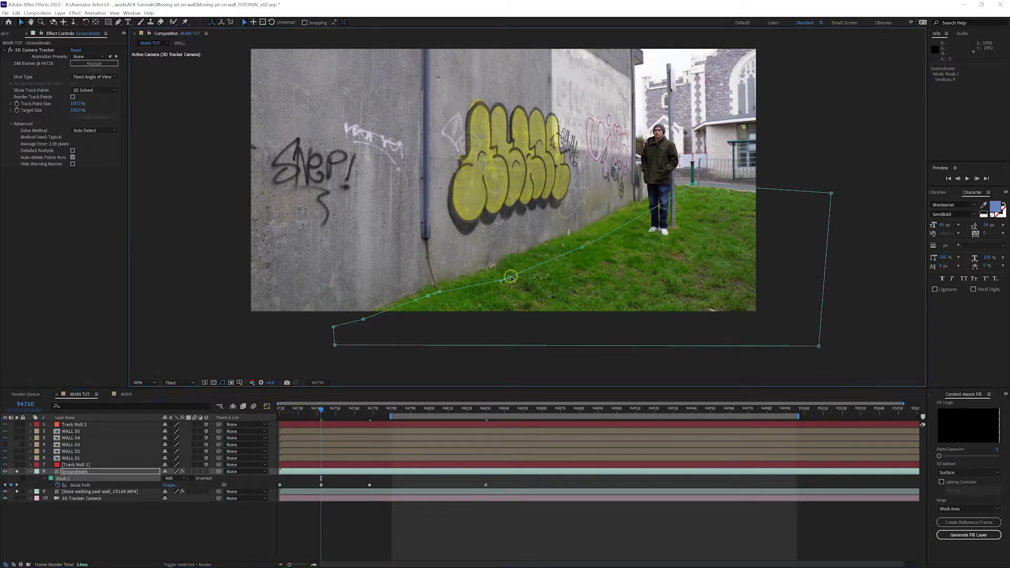
pyautogui.moveTo(510, 278); pyautogui.dragTo(508, 268)
pyautogui.click(582, 250)
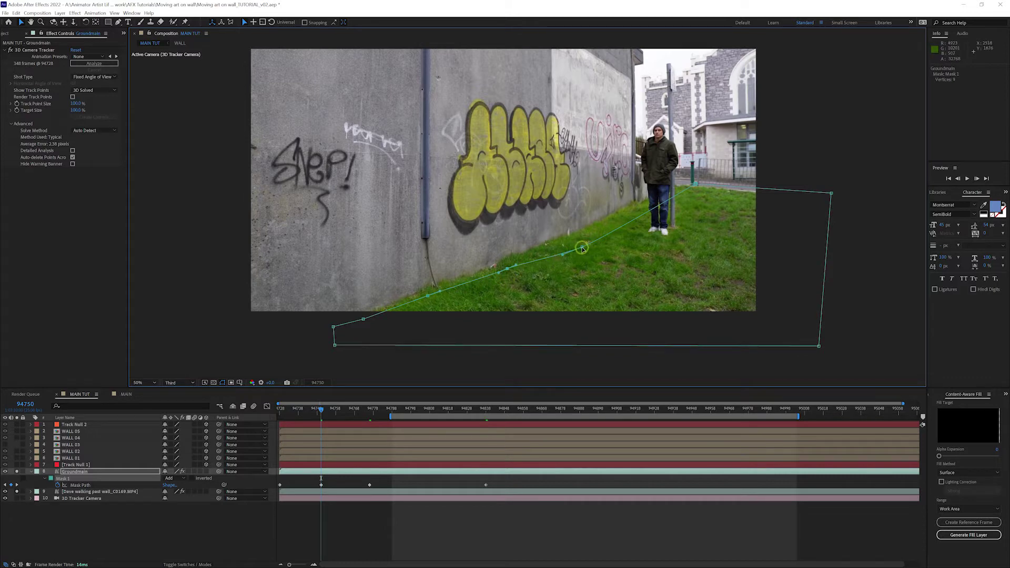
pyautogui.moveTo(583, 249); pyautogui.dragTo(578, 240)
pyautogui.click(691, 186)
pyautogui.moveTo(696, 188); pyautogui.dragTo(694, 176)
pyautogui.click(605, 287)
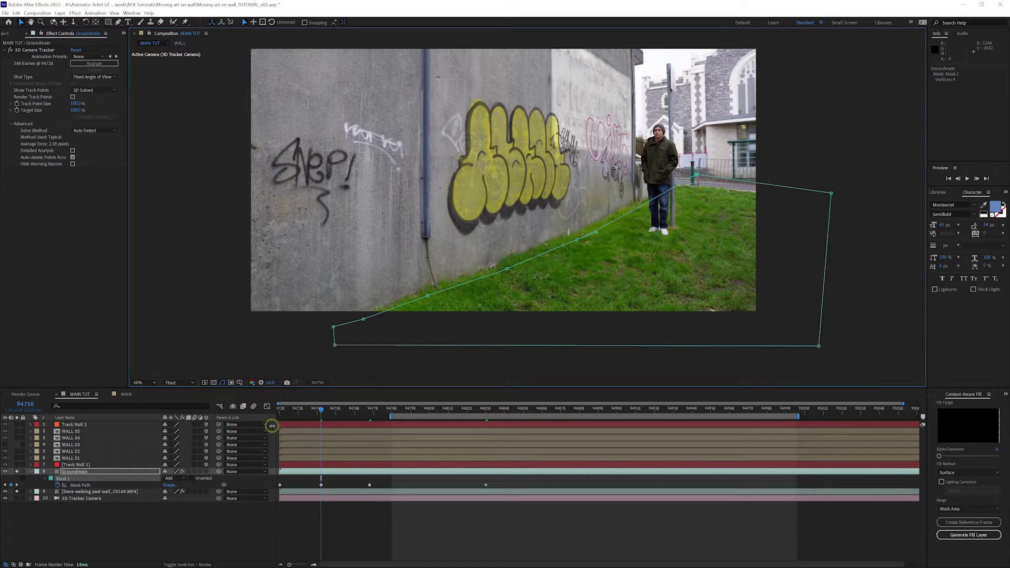
# Step: At frame 94927, reshape the Groundmain mask's upper edge to follow the grass line, keeping its outer upper corner beyond the frame
pyautogui.moveTo(286, 412); pyautogui.dragTo(654, 422)
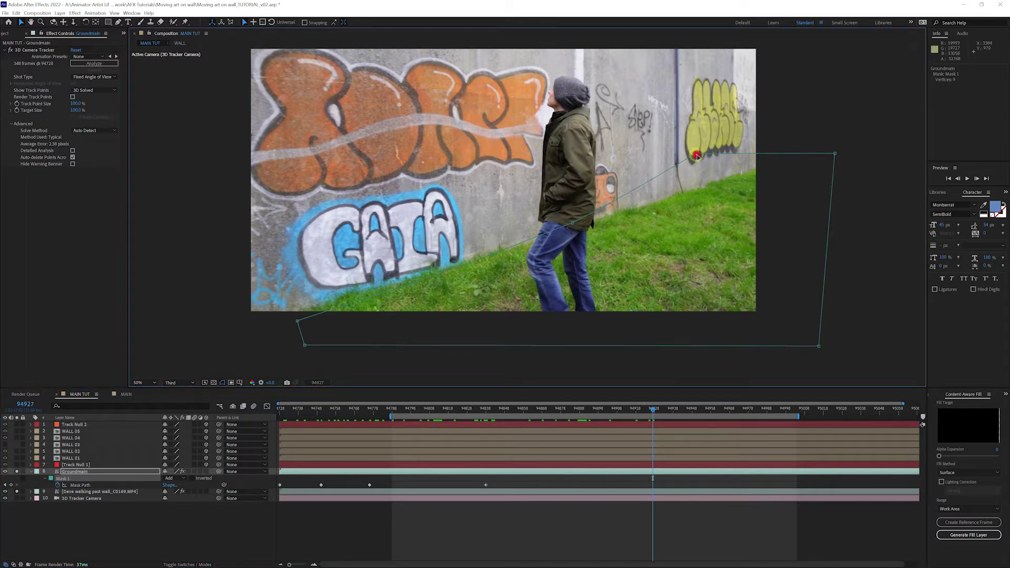
pyautogui.moveTo(698, 156); pyautogui.dragTo(777, 173)
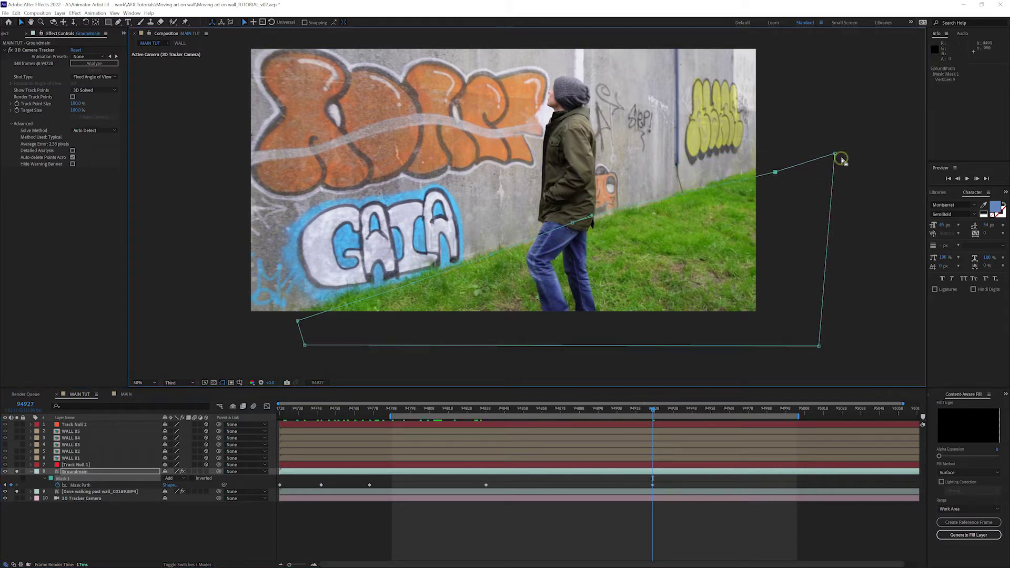
pyautogui.moveTo(833, 154); pyautogui.dragTo(844, 165)
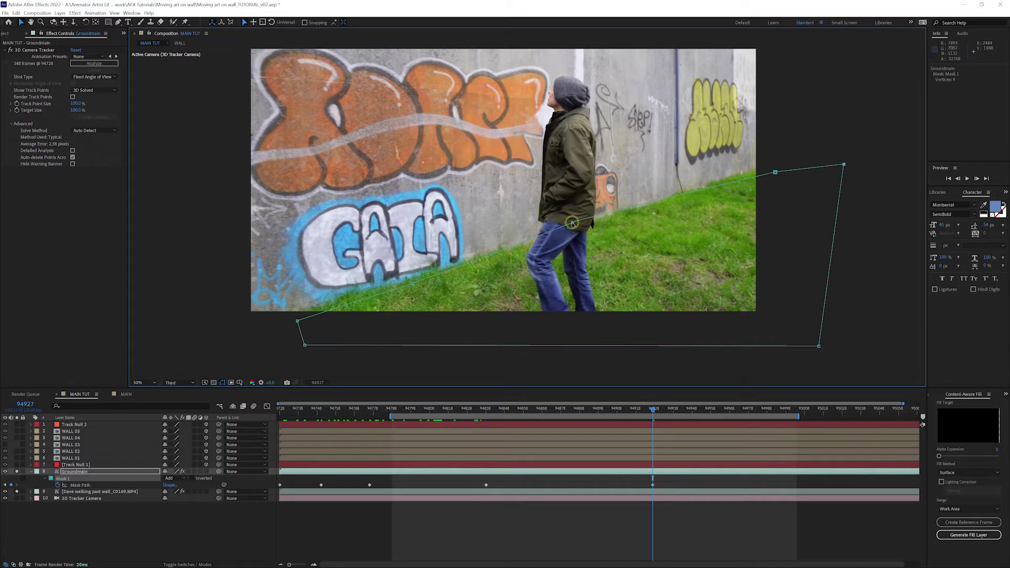
pyautogui.moveTo(572, 227); pyautogui.dragTo(580, 236)
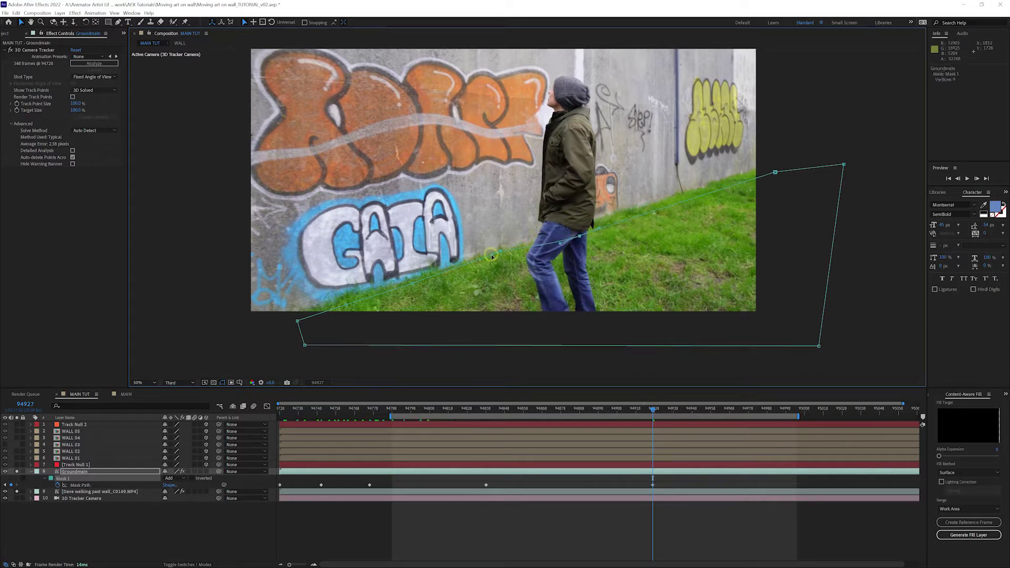
pyautogui.moveTo(492, 256); pyautogui.dragTo(493, 263)
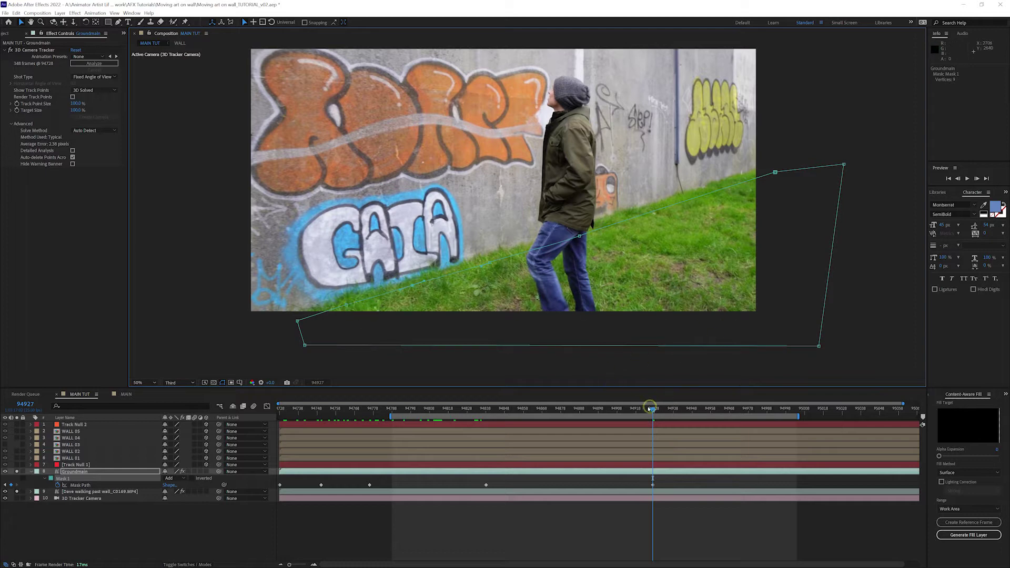
# Step: At frame 94883, refit the Groundmain mask's upper points to the grass edge and extend its near-wall corners outward below the frame
pyautogui.moveTo(499, 411); pyautogui.dragTo(570, 410)
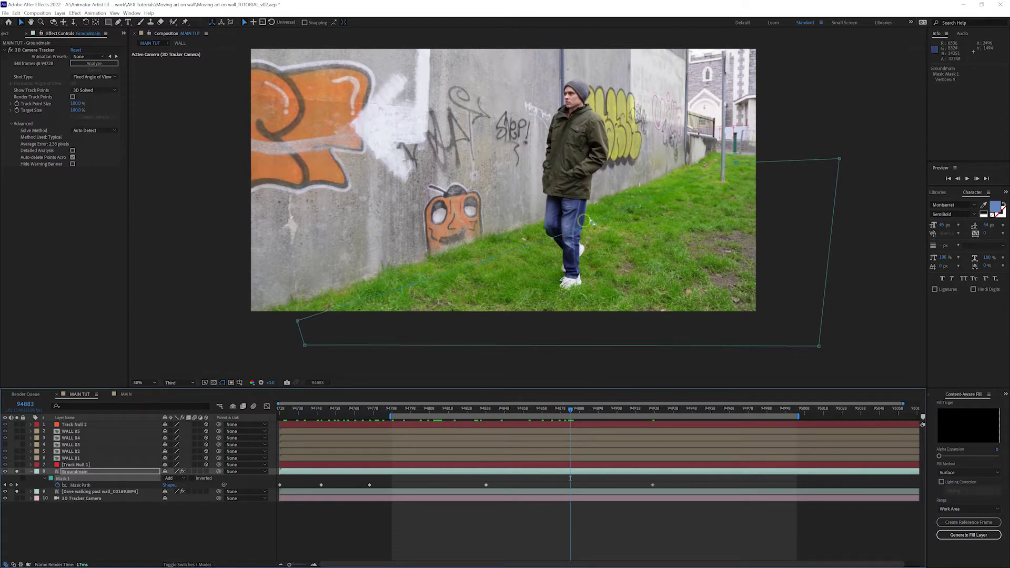
pyautogui.moveTo(763, 138); pyautogui.dragTo(282, 310)
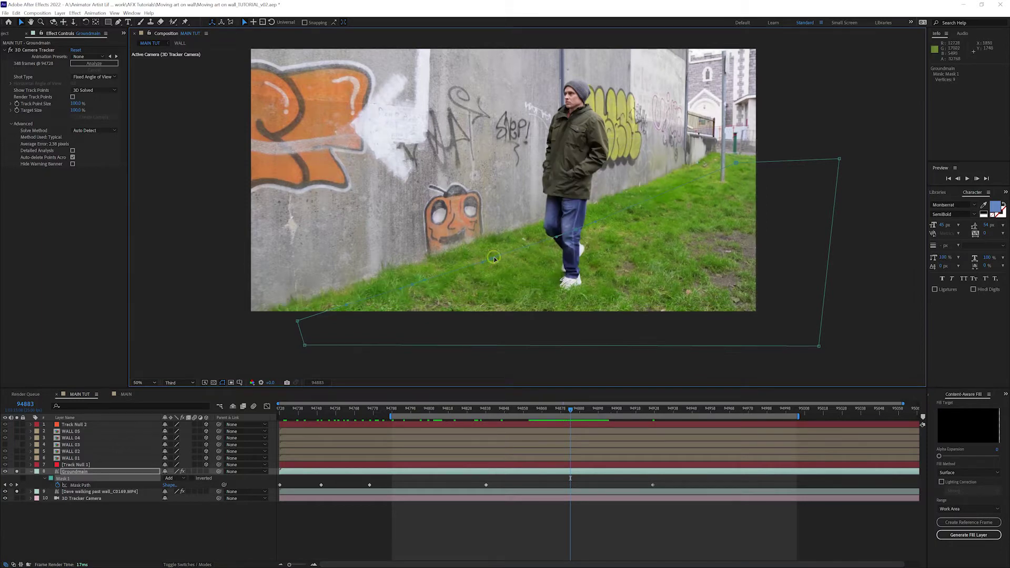
pyautogui.moveTo(492, 258); pyautogui.dragTo(487, 252)
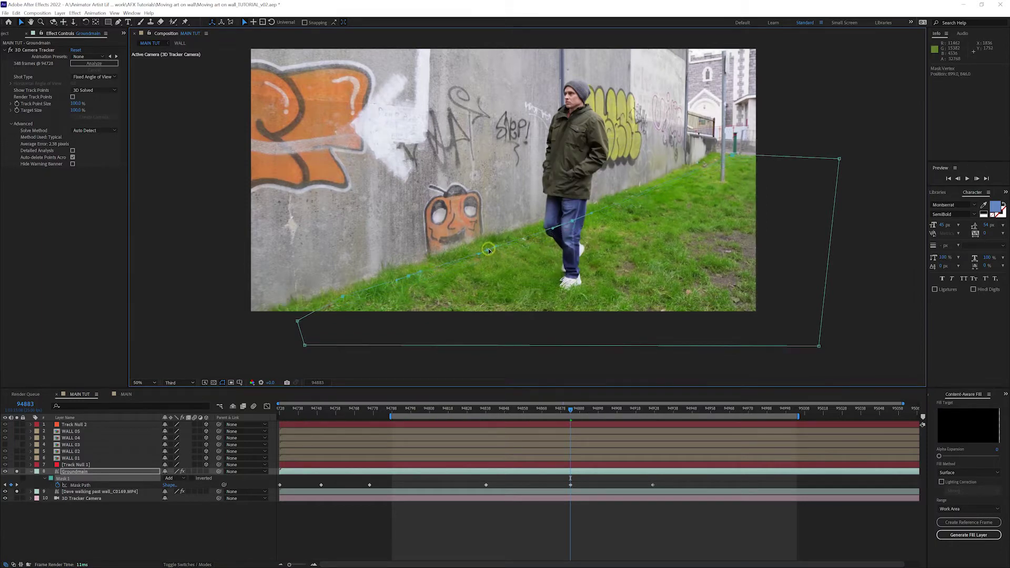
pyautogui.moveTo(297, 321); pyautogui.dragTo(270, 346)
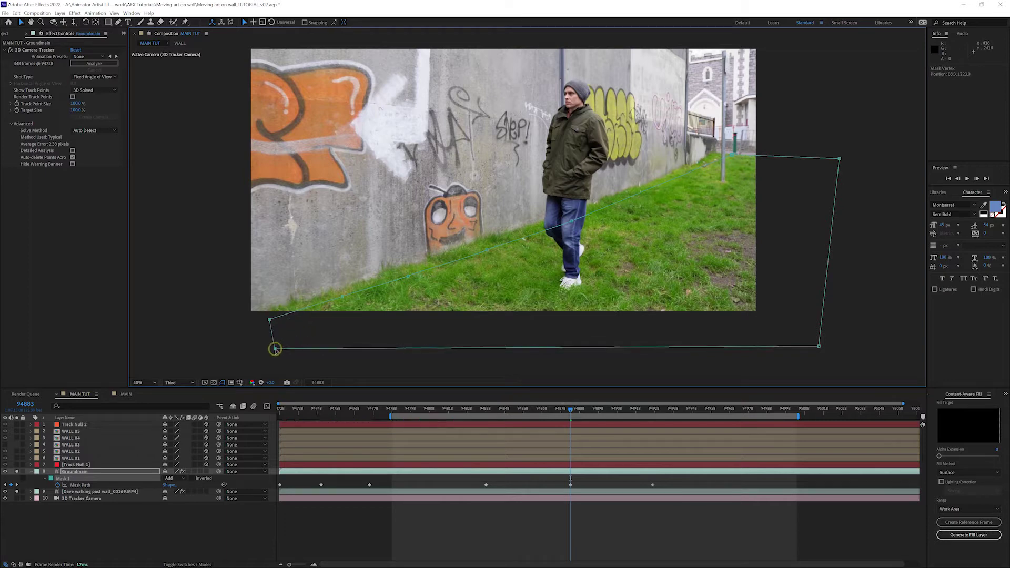
pyautogui.moveTo(844, 160); pyautogui.dragTo(836, 152)
pyautogui.click(735, 152)
pyautogui.moveTo(736, 153); pyautogui.dragTo(740, 147)
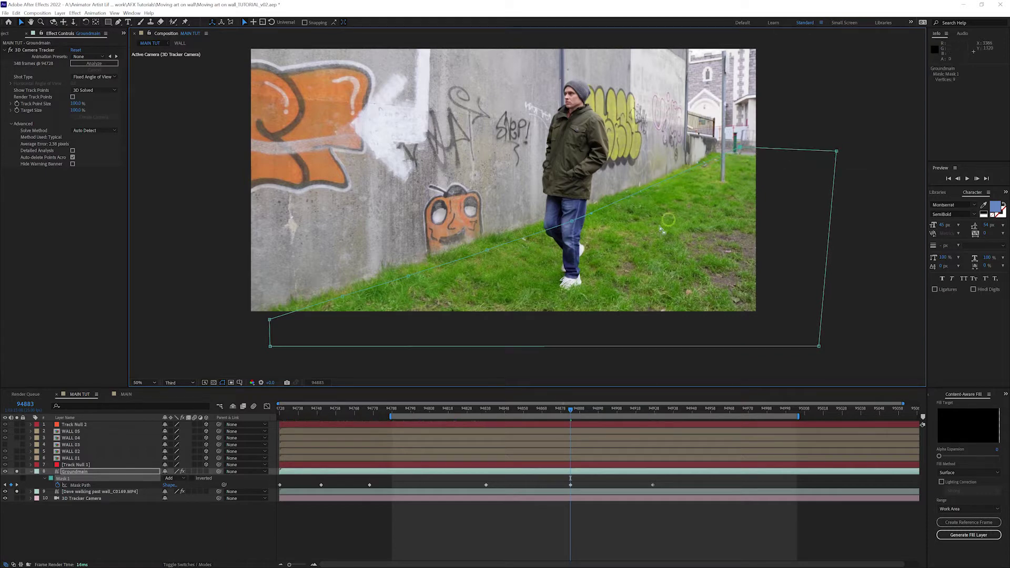
# Step: At frame 94962, select the entire Groundmain mask and shift it straight down towards the grass edge
pyautogui.moveTo(572, 410); pyautogui.dragTo(716, 417)
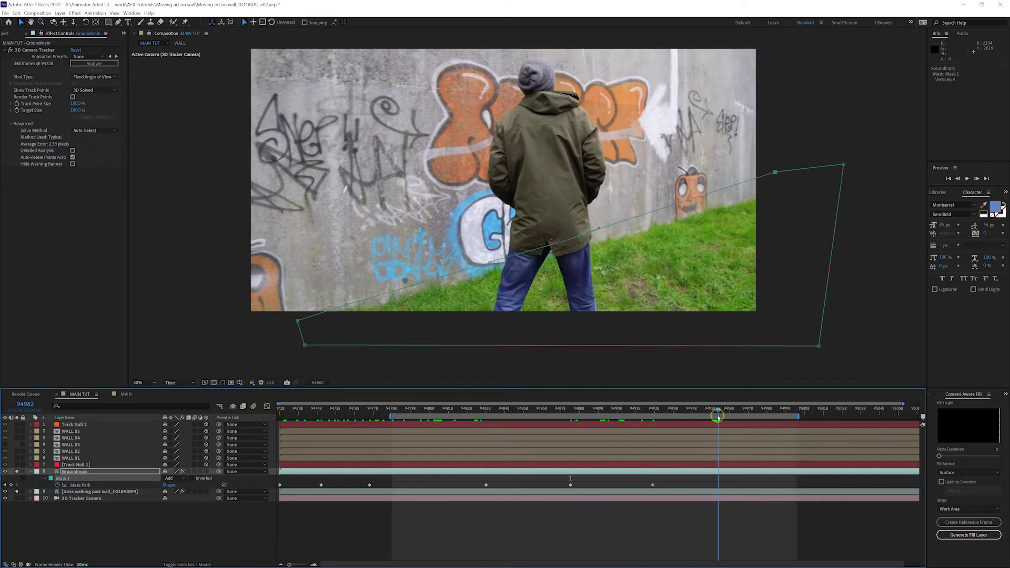
pyautogui.click(817, 170)
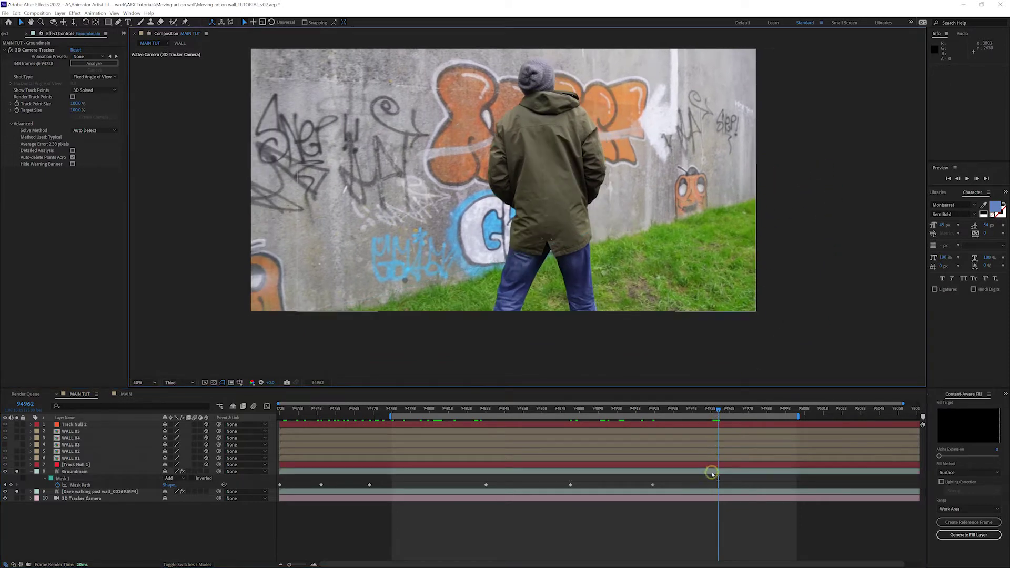
pyautogui.click(707, 471)
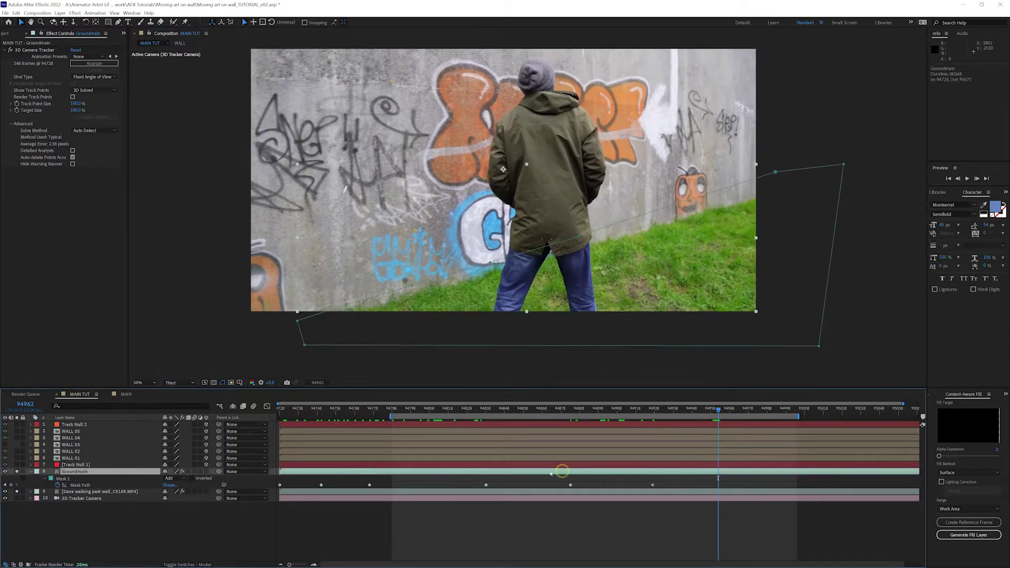
pyautogui.doubleClick(791, 171)
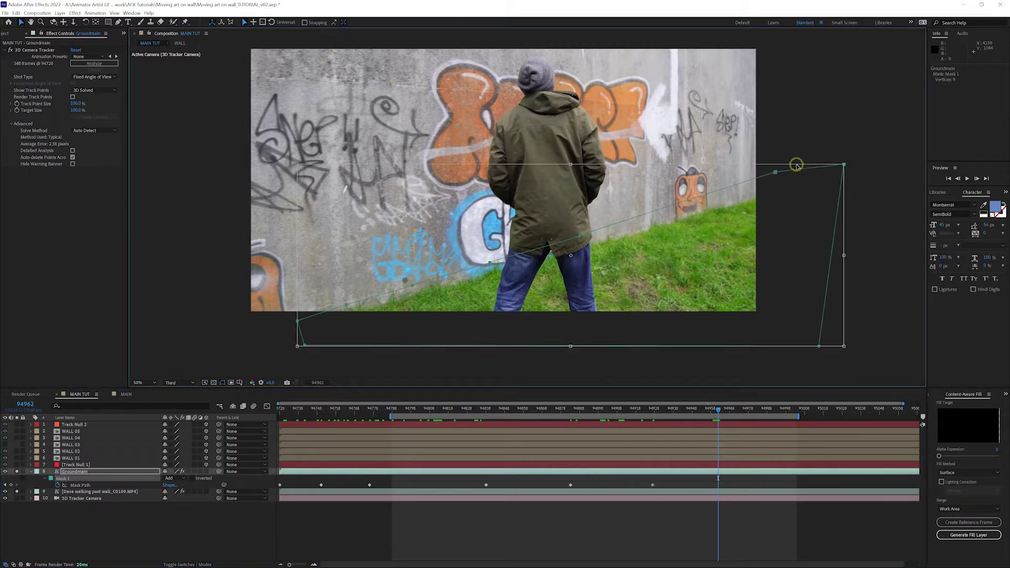
pyautogui.moveTo(796, 171); pyautogui.dragTo(796, 194)
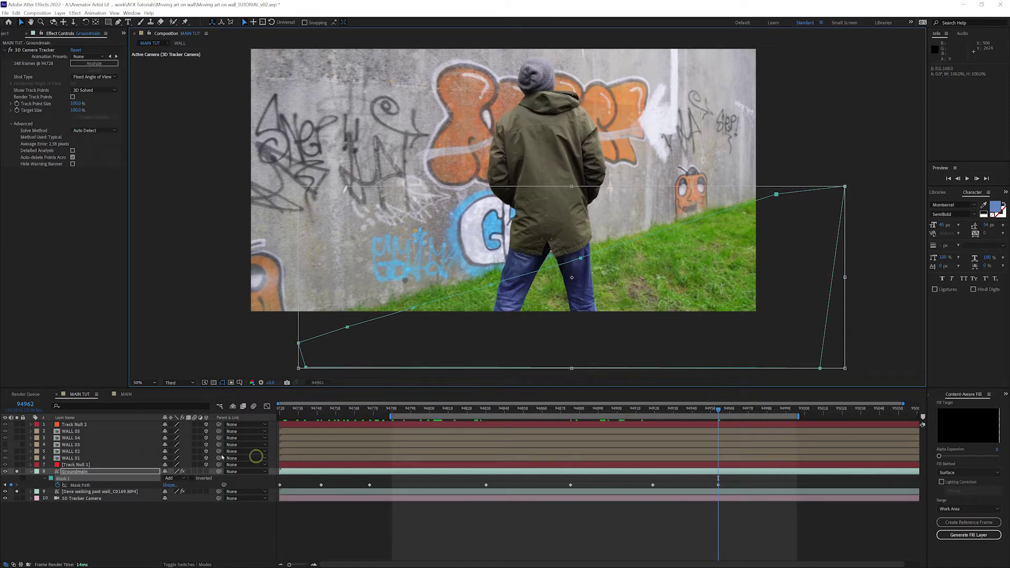
# Step: Adjust individual Groundmain mask points at frame 94962 so the lower-left stretch follows the grass edge and its corner sits further outside
pyautogui.click(85, 485)
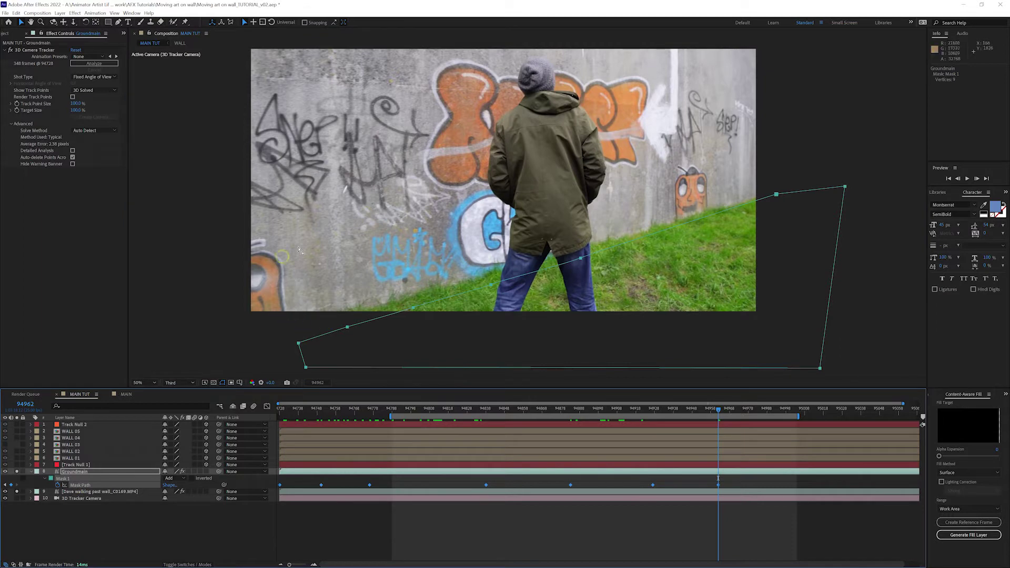
pyautogui.moveTo(268, 338)
pyautogui.mouseDown()
pyautogui.moveTo(307, 349)
pyautogui.moveTo(262, 333)
pyautogui.mouseUp()
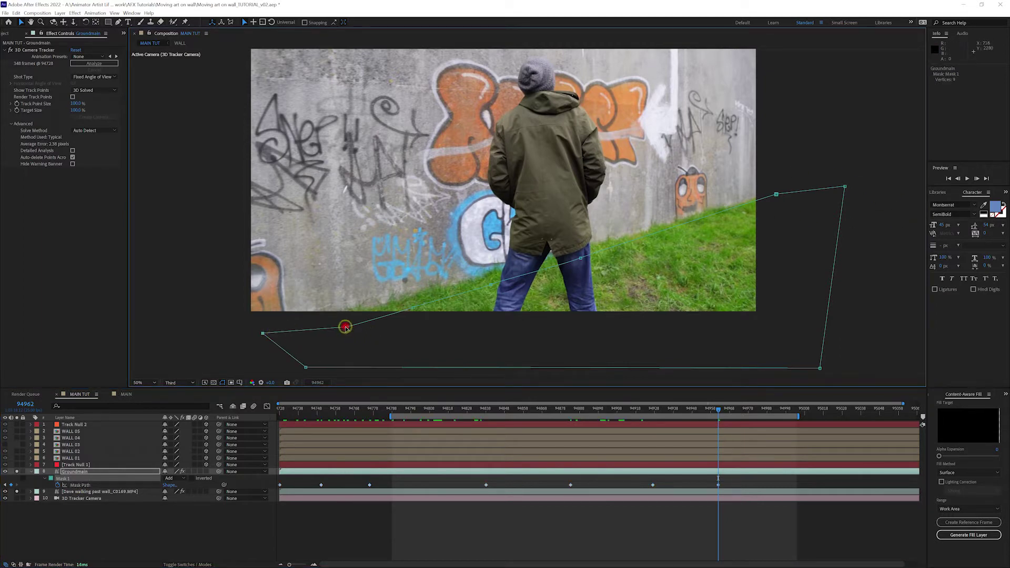
pyautogui.moveTo(345, 326); pyautogui.dragTo(352, 323)
pyautogui.moveTo(413, 308); pyautogui.dragTo(405, 305)
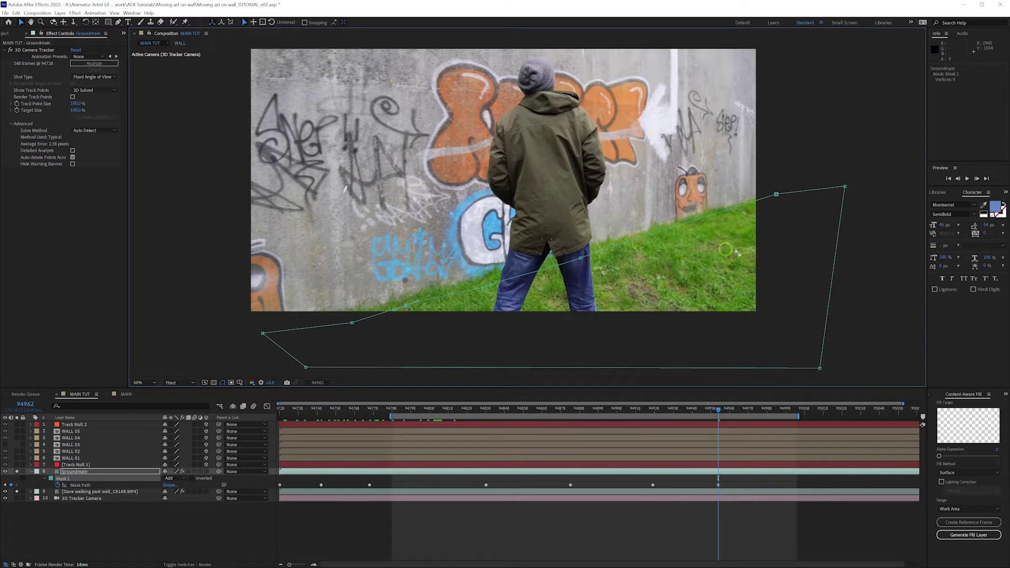
# Step: At frame 94986, lower the Groundmain mask's outer right points and align its upper edge with the grass below the GAIA graffiti and behind the man
pyautogui.moveTo(720, 411); pyautogui.dragTo(764, 414)
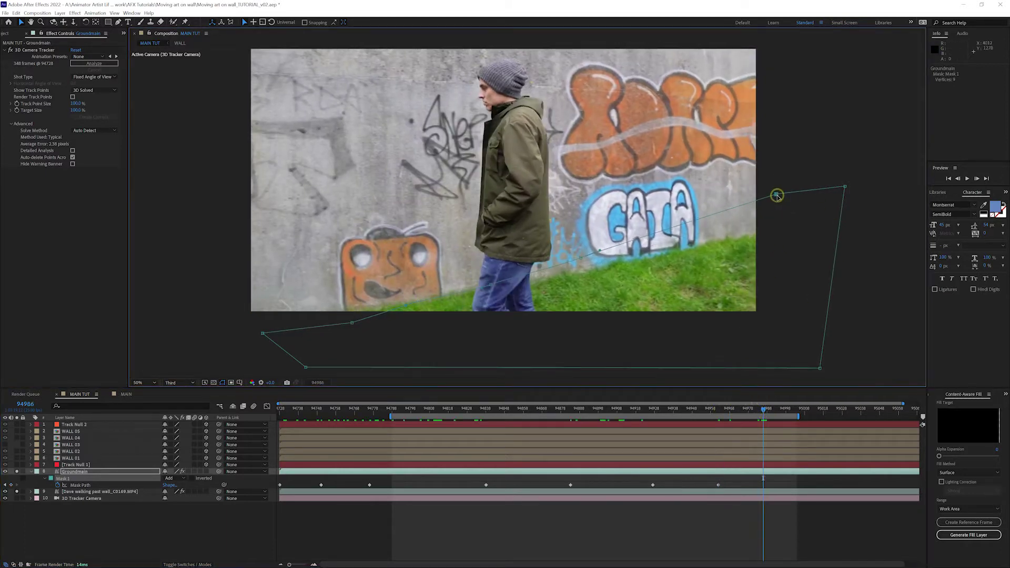
pyautogui.moveTo(776, 194); pyautogui.dragTo(799, 236)
pyautogui.moveTo(859, 178)
pyautogui.mouseDown()
pyautogui.moveTo(831, 196)
pyautogui.moveTo(846, 190)
pyautogui.mouseUp()
pyautogui.moveTo(838, 254); pyautogui.dragTo(843, 264)
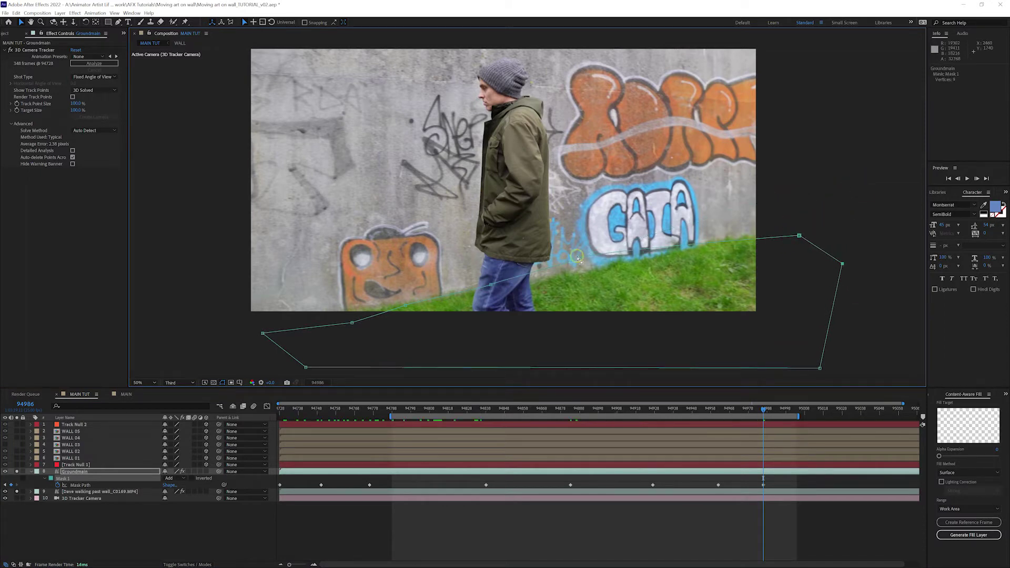
pyautogui.moveTo(577, 256); pyautogui.dragTo(565, 281)
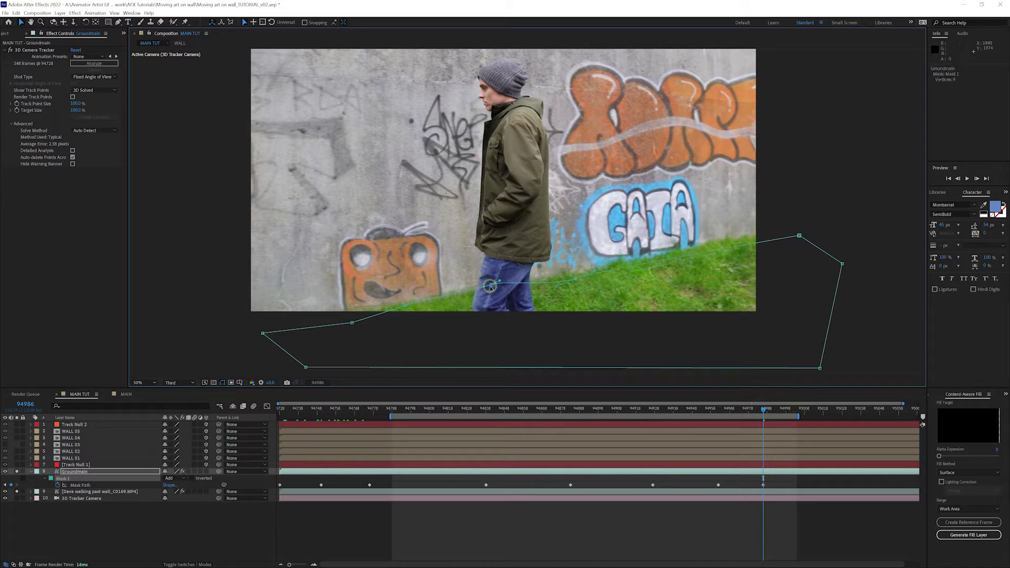
pyautogui.moveTo(491, 285); pyautogui.dragTo(469, 301)
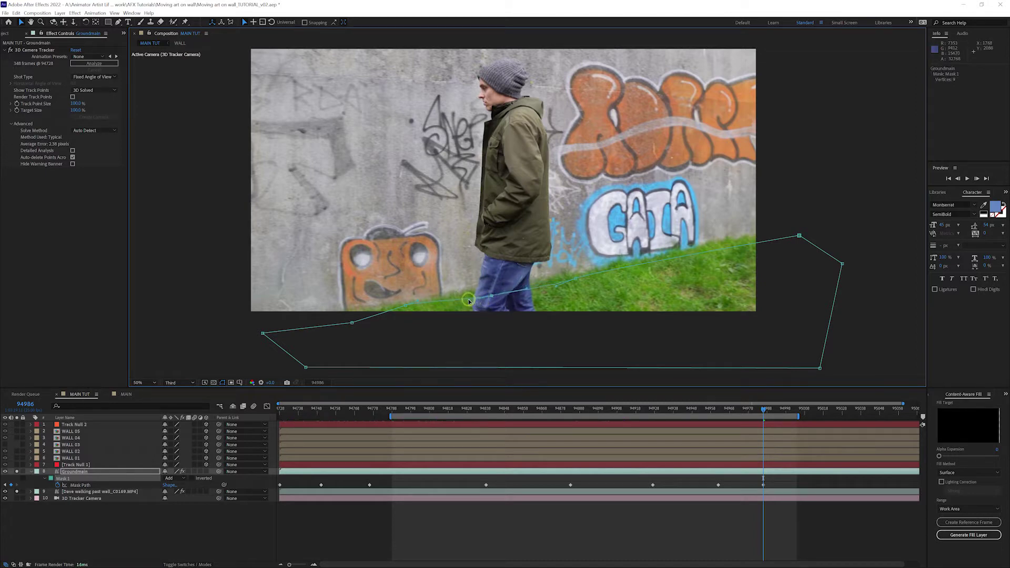
pyautogui.moveTo(353, 323); pyautogui.dragTo(343, 322)
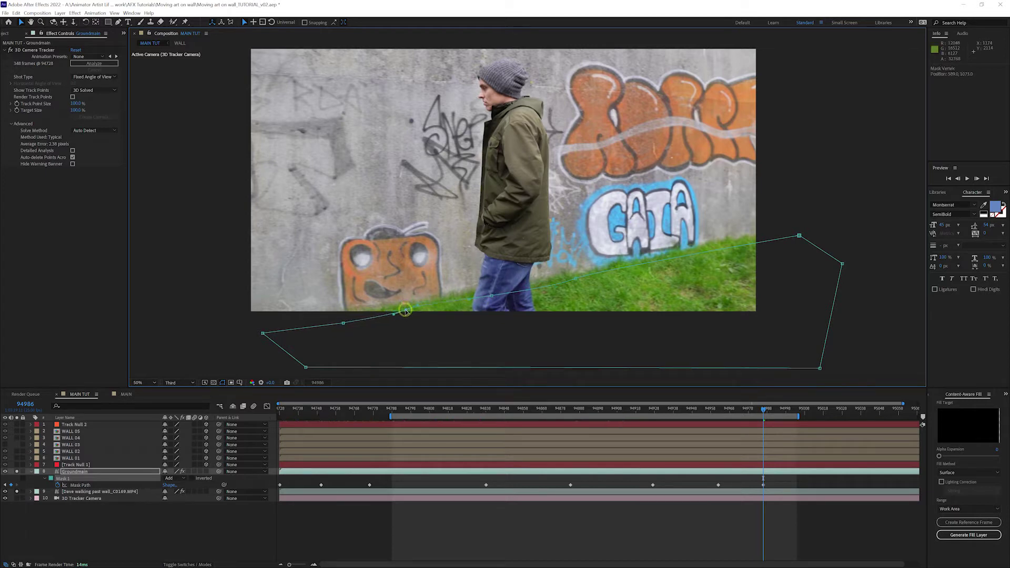
# Step: At frame 95018, raise the Groundmain mask's left upper points into the grass and move its left corners outside the frame
pyautogui.moveTo(764, 410); pyautogui.dragTo(825, 412)
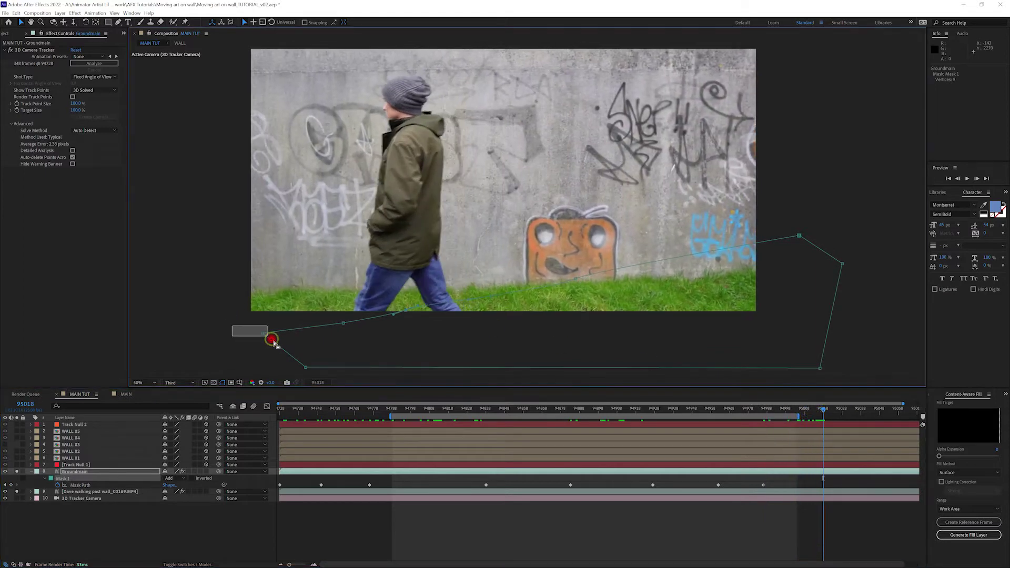
pyautogui.moveTo(263, 333); pyautogui.dragTo(245, 303)
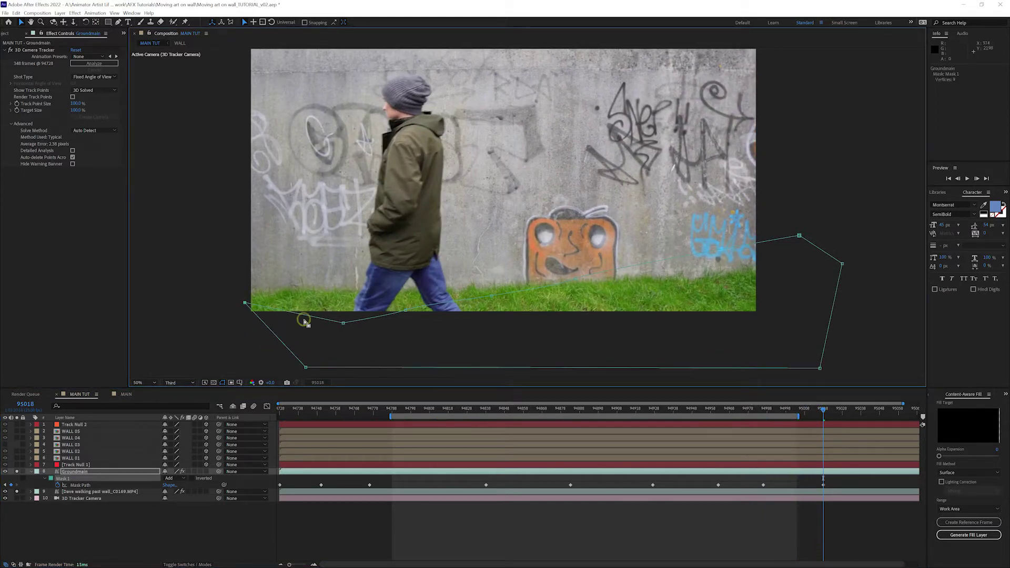
pyautogui.moveTo(342, 324); pyautogui.dragTo(327, 302)
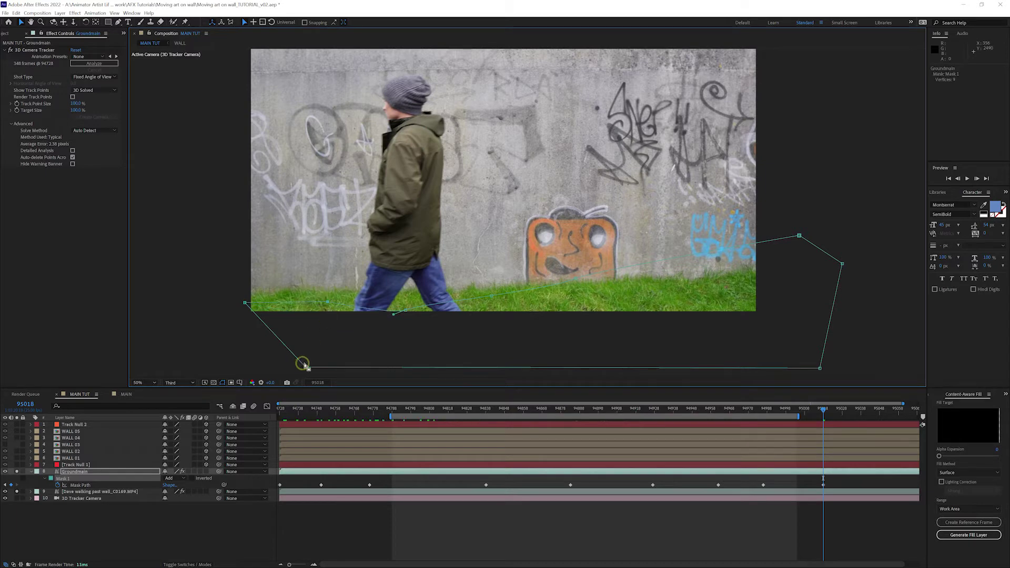
pyautogui.moveTo(305, 367); pyautogui.dragTo(238, 356)
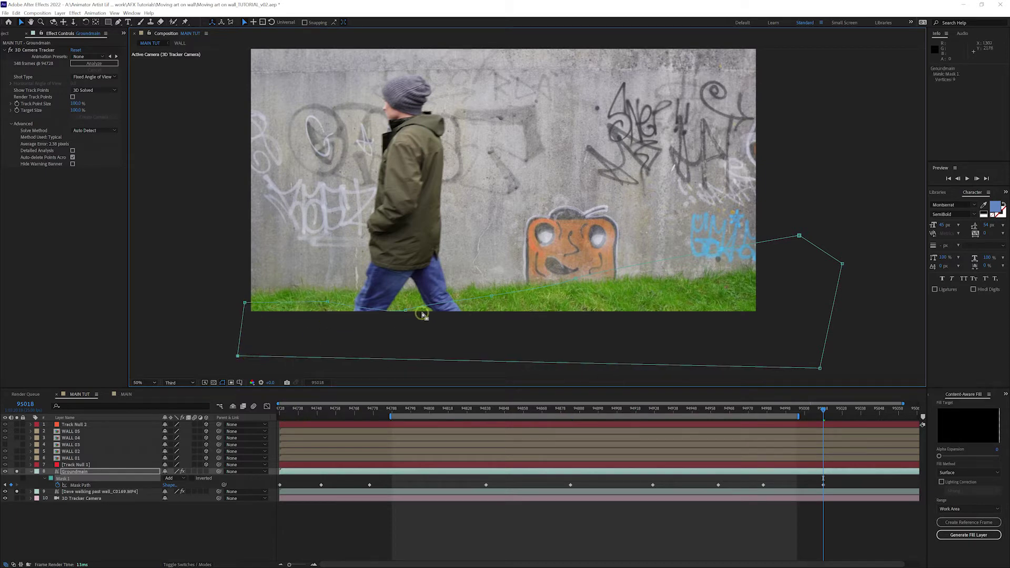
pyautogui.moveTo(404, 312); pyautogui.dragTo(415, 298)
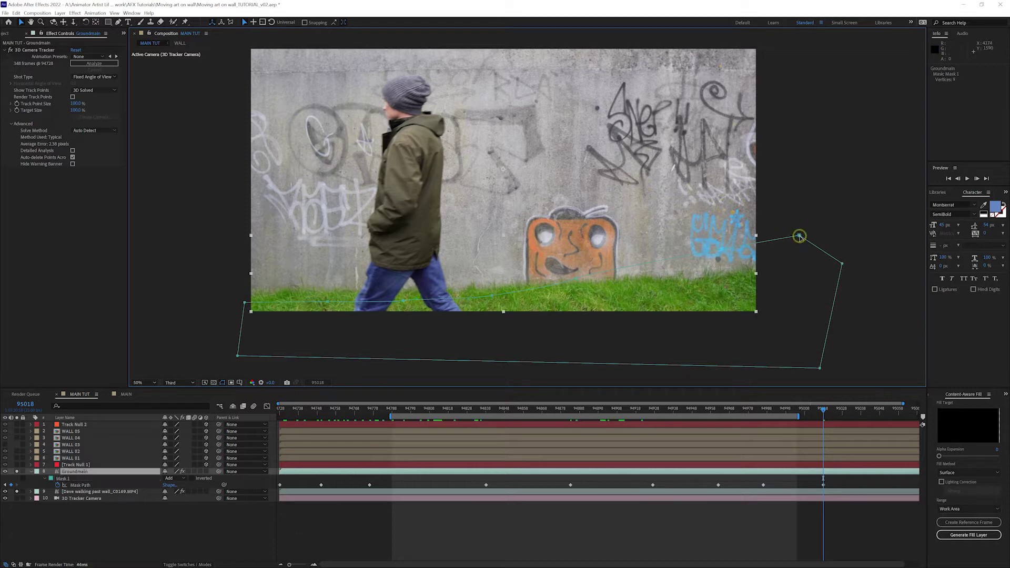
# Step: Lower the Groundmain mask's right-hand points at frame 95018 to follow the grass edge beneath the orange face and beyond the frame
pyautogui.moveTo(799, 237); pyautogui.dragTo(806, 280)
pyautogui.moveTo(856, 257); pyautogui.dragTo(845, 280)
pyautogui.moveTo(851, 299); pyautogui.dragTo(851, 302)
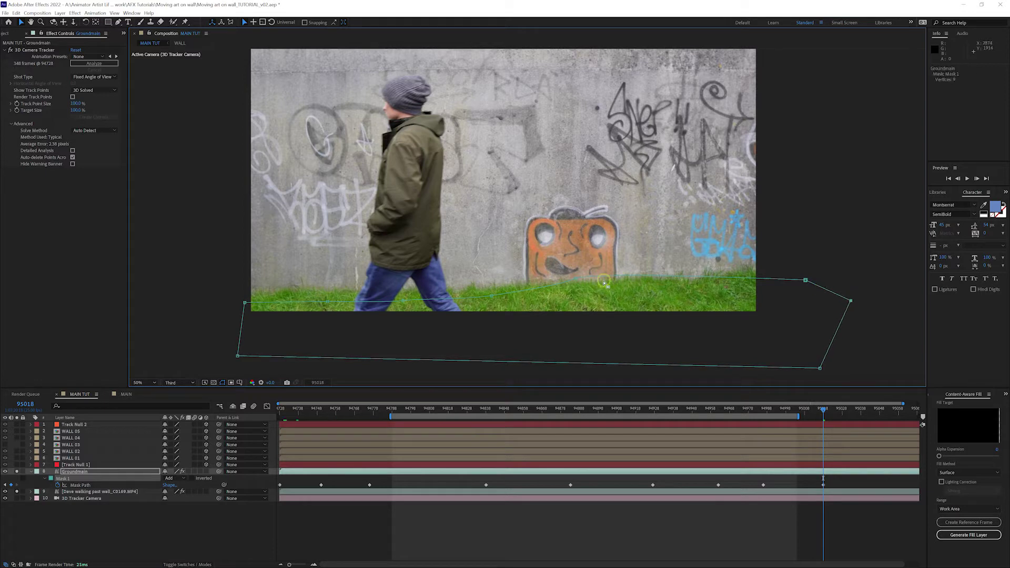
pyautogui.moveTo(577, 280); pyautogui.dragTo(643, 287)
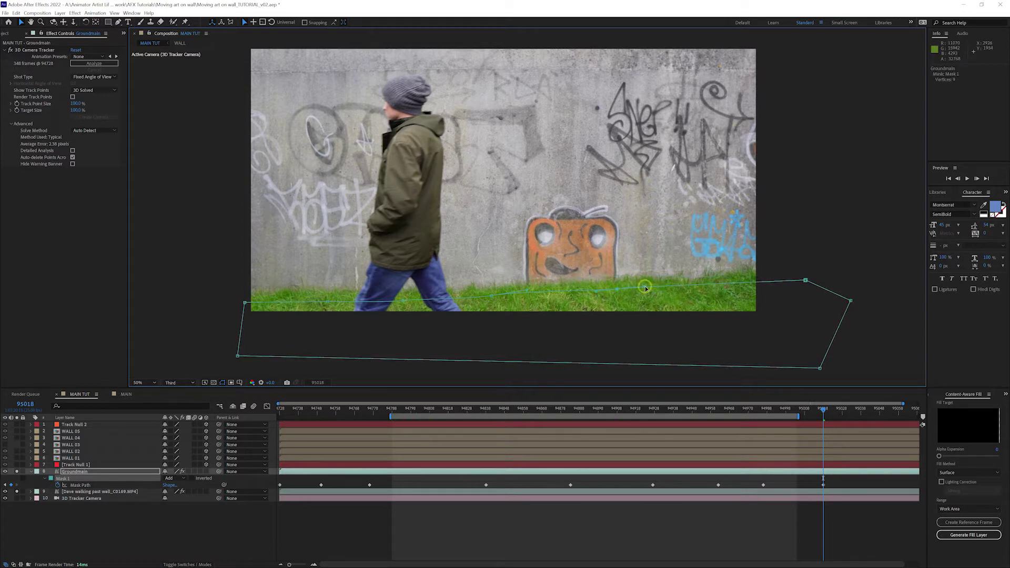
# Step: At frame 95043, realign the Groundmain mask's upper points along the grass strip across the full width of the frame
pyautogui.moveTo(830, 415); pyautogui.dragTo(870, 411)
pyautogui.moveTo(820, 269); pyautogui.dragTo(807, 303)
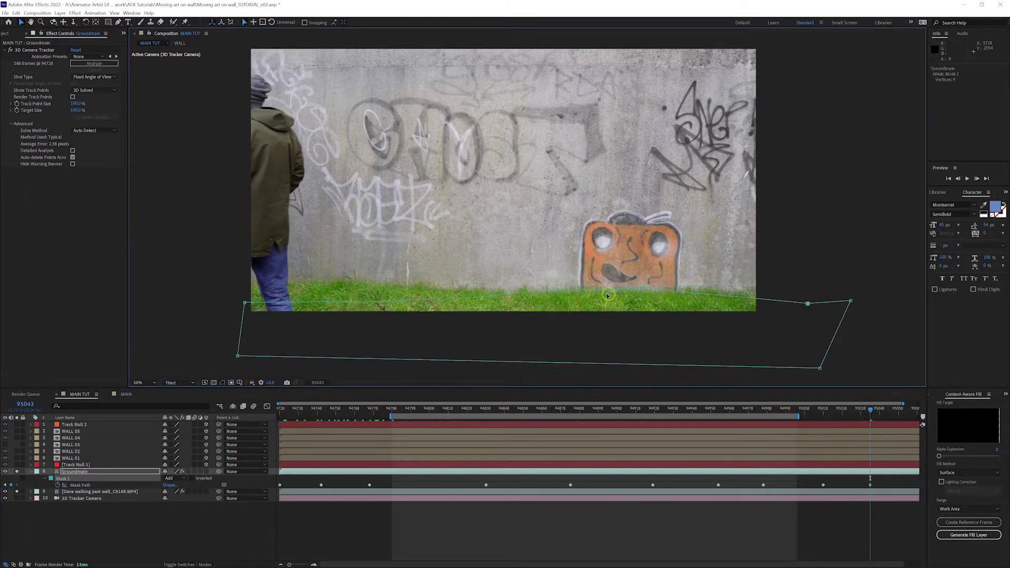
pyautogui.moveTo(616, 290); pyautogui.dragTo(620, 301)
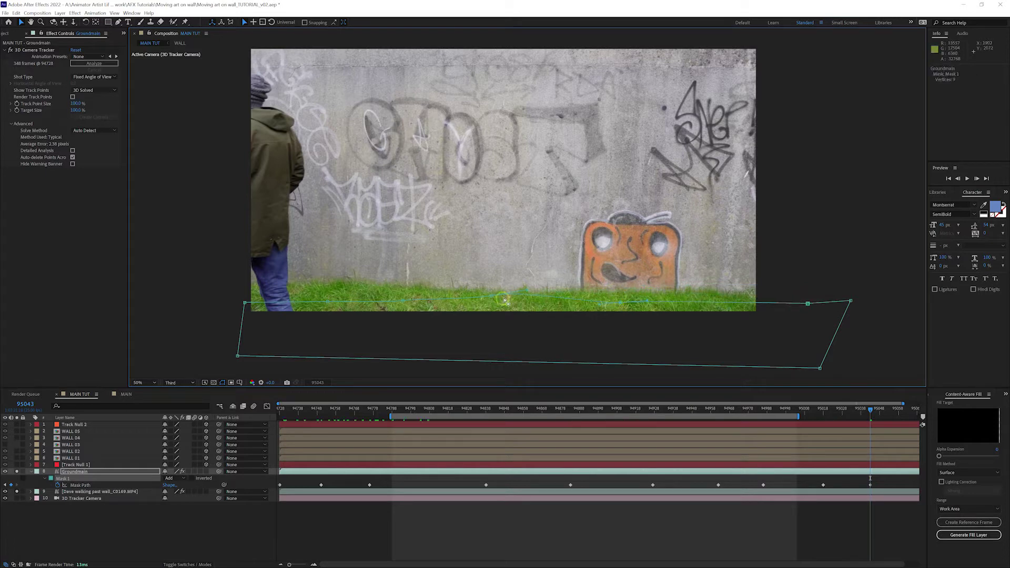
pyautogui.moveTo(490, 297); pyautogui.dragTo(490, 301)
pyautogui.moveTo(244, 304)
pyautogui.mouseDown()
pyautogui.moveTo(235, 293)
pyautogui.moveTo(279, 295)
pyautogui.moveTo(230, 291)
pyautogui.mouseUp()
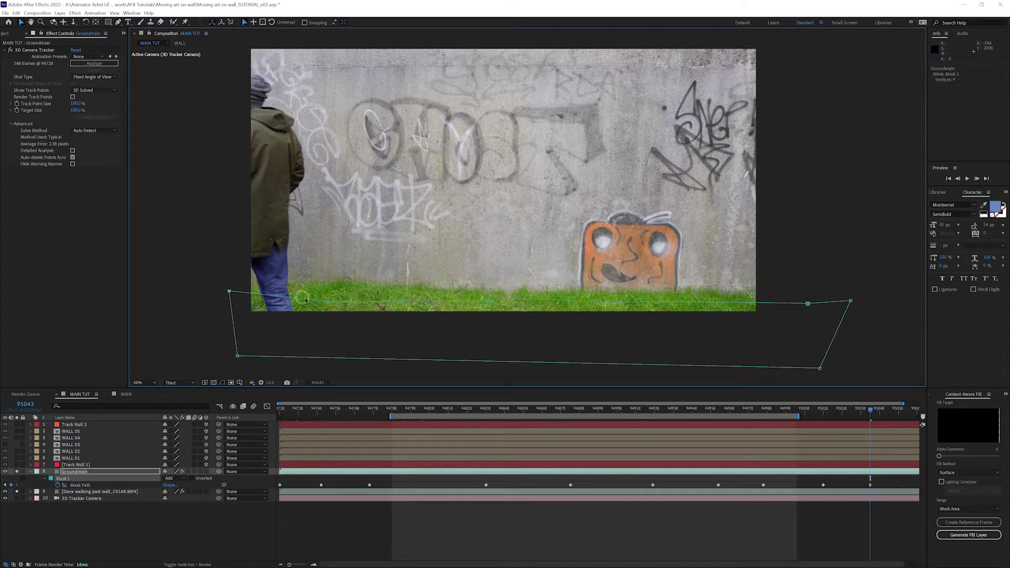
pyautogui.moveTo(326, 303); pyautogui.dragTo(320, 293)
pyautogui.moveTo(403, 300); pyautogui.dragTo(388, 300)
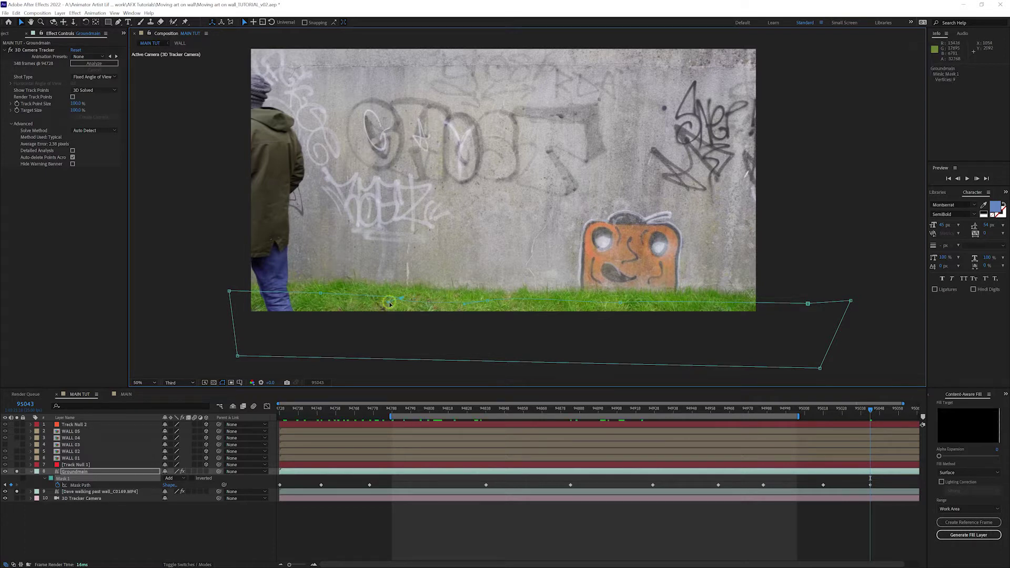
pyautogui.moveTo(487, 301); pyautogui.dragTo(487, 300)
# Step: Take the original walking footage out of solo and check the isolated Groundmain mask across the shot
pyautogui.moveTo(871, 411); pyautogui.dragTo(431, 412)
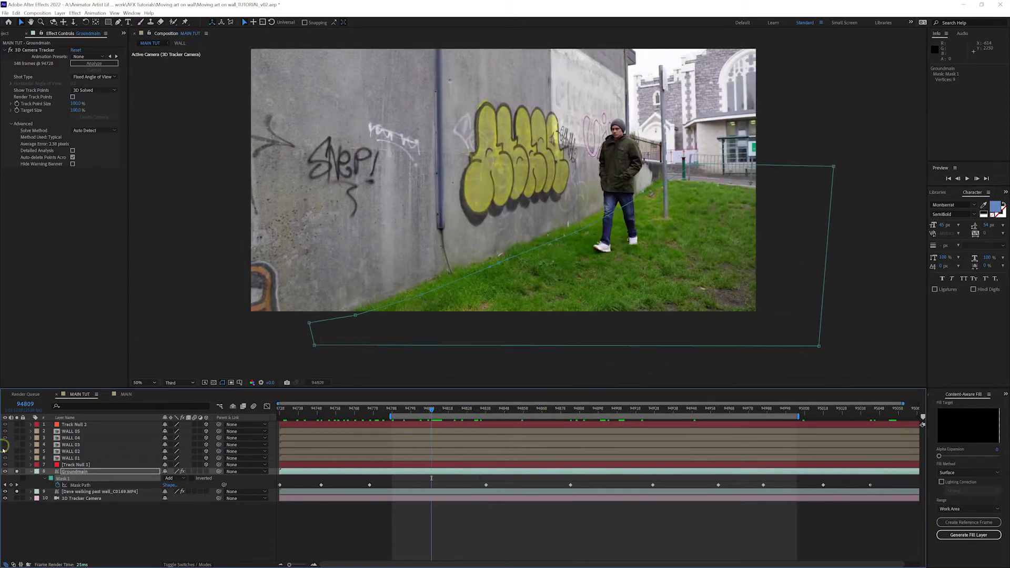
pyautogui.click(17, 491)
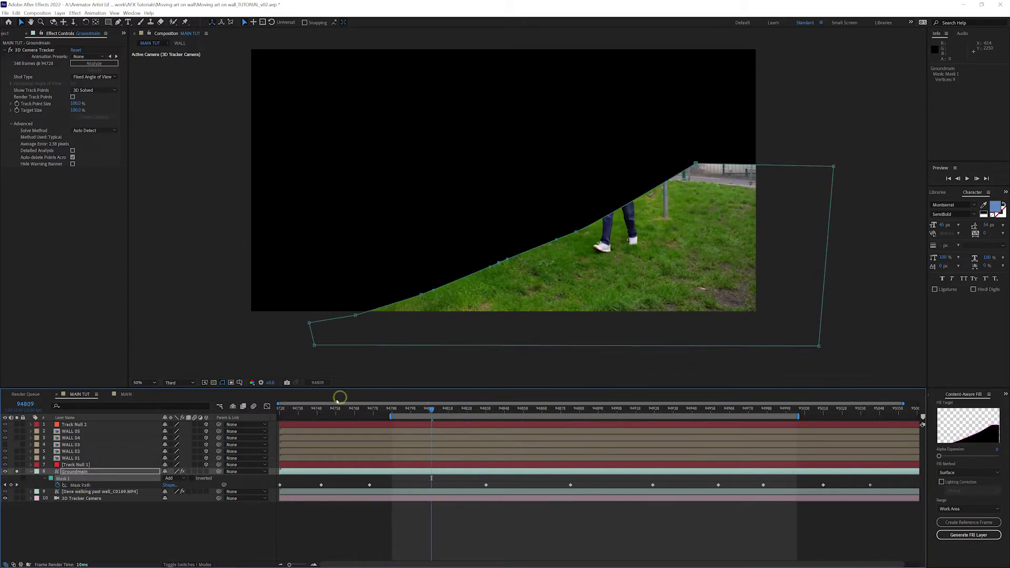
pyautogui.moveTo(296, 413); pyautogui.dragTo(772, 418)
# Step: Feather the Groundmain mask by 122 pixels and check the softened grass edge at other frames
pyautogui.click(105, 472)
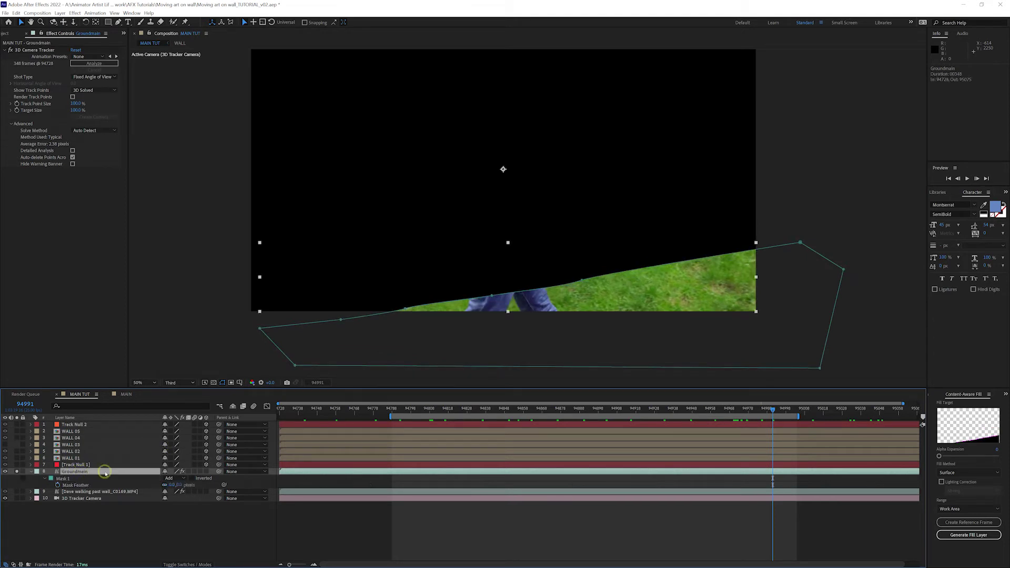
pyautogui.press('f')
pyautogui.moveTo(169, 485); pyautogui.dragTo(222, 491)
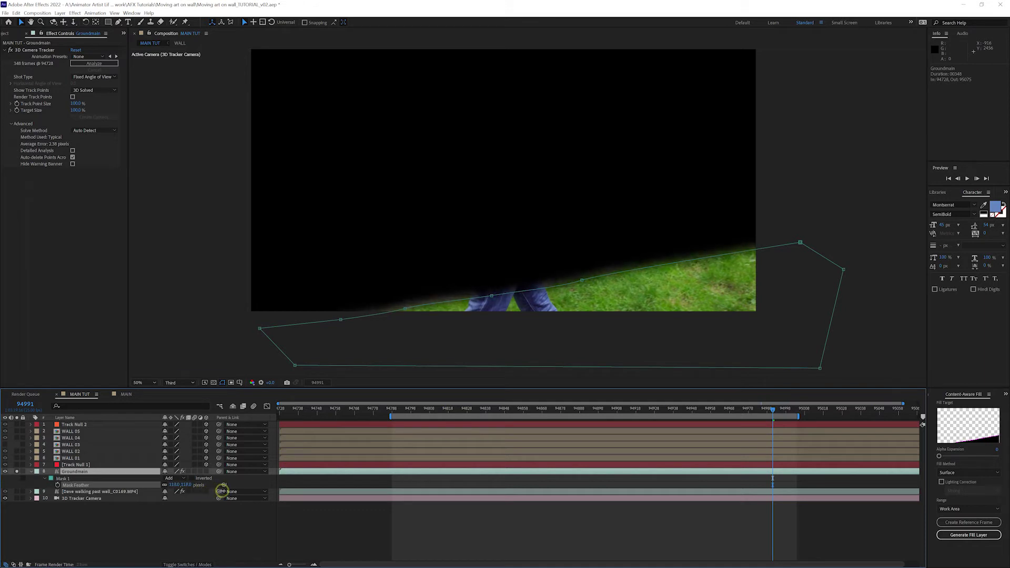
pyautogui.press('Return')
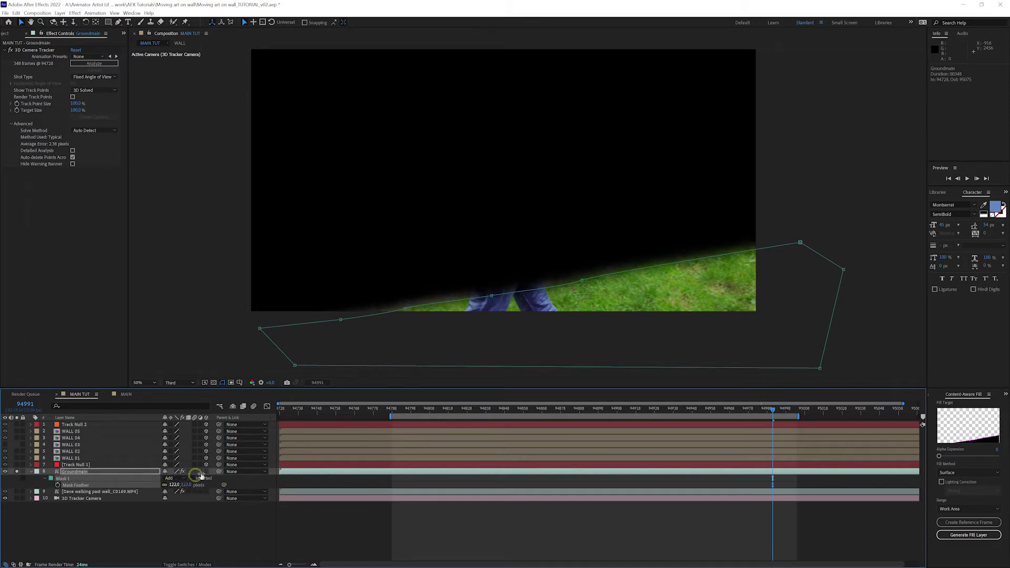
pyautogui.moveTo(298, 413); pyautogui.dragTo(728, 414)
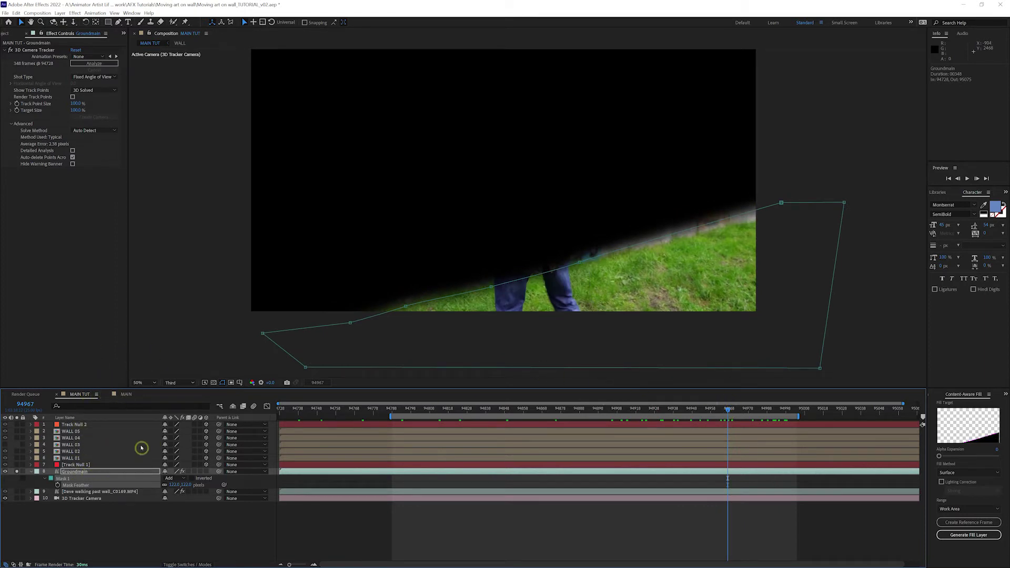
# Step: Take Groundmain out of solo and move it above the WALL layers, directly below Track Null 2
pyautogui.click(18, 472)
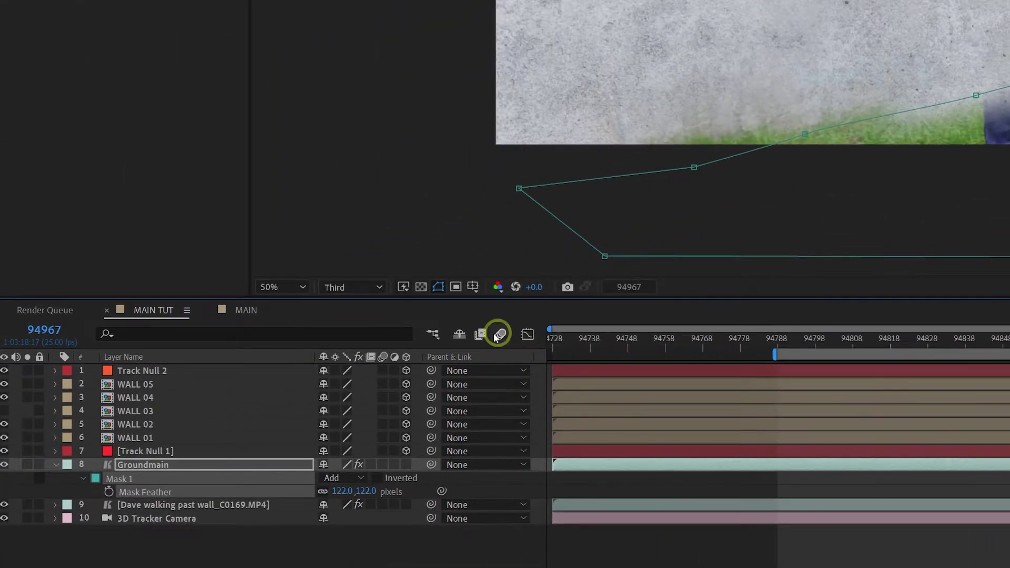
pyautogui.moveTo(149, 470); pyautogui.dragTo(155, 382)
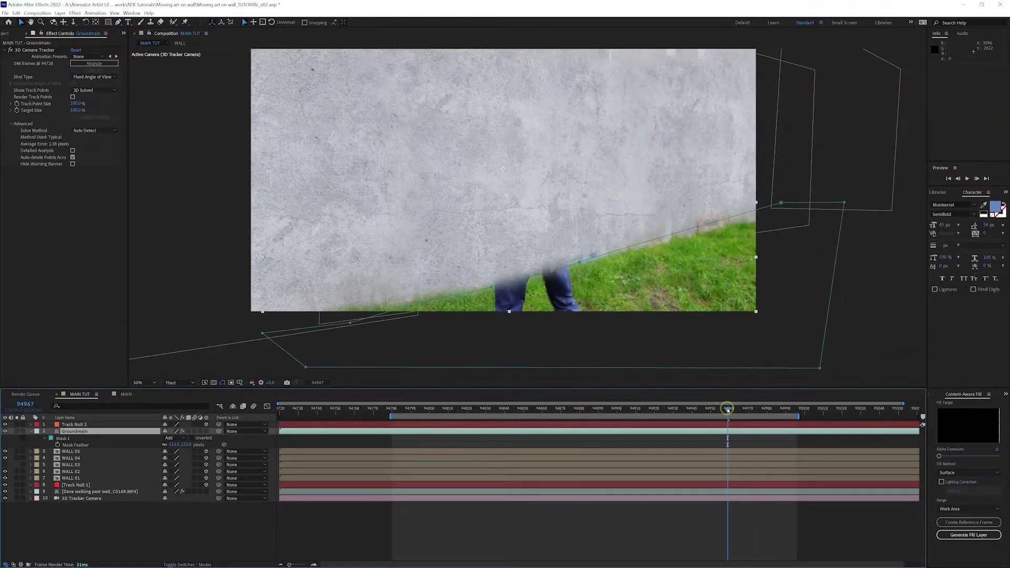
pyautogui.moveTo(728, 409); pyautogui.dragTo(730, 436)
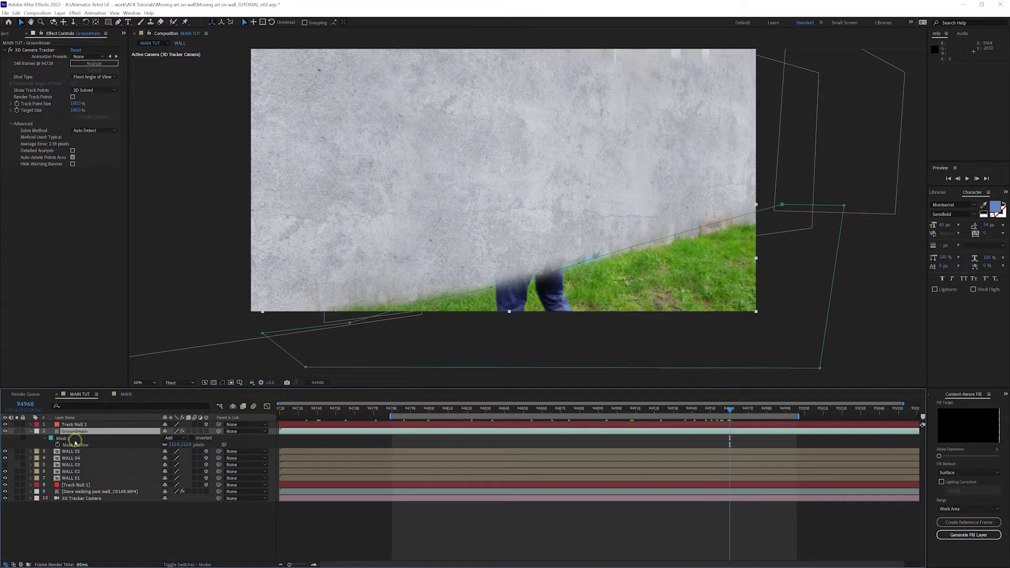
# Step: Show Groundmain's mask path keyframes and, at frame 94973, lower the mask's upper points slightly onto the grass edge, then check the shot
pyautogui.click(76, 444)
pyautogui.click(76, 441)
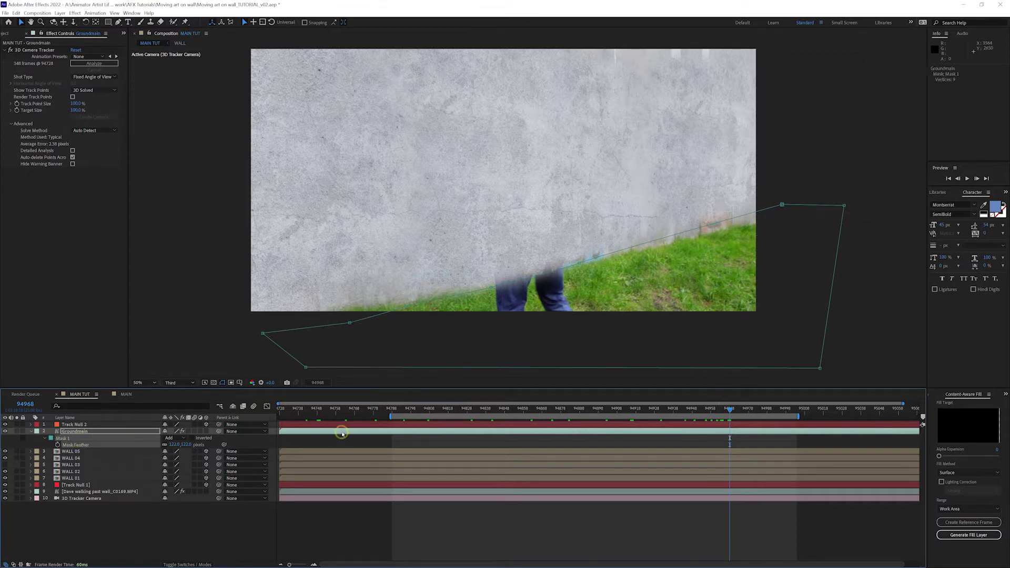
pyautogui.click(342, 432)
pyautogui.click(394, 520)
pyautogui.click(411, 431)
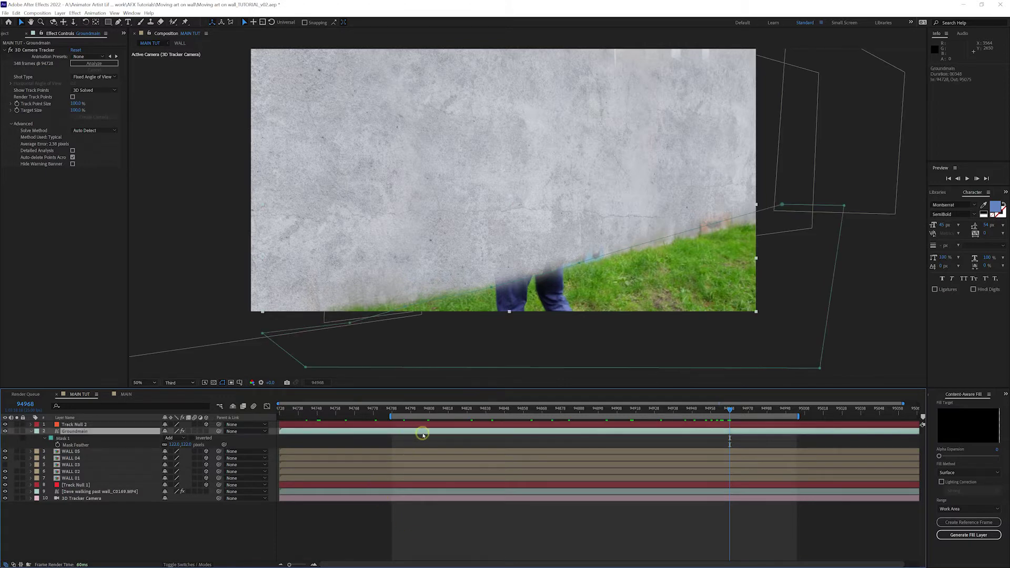
pyautogui.press('u')
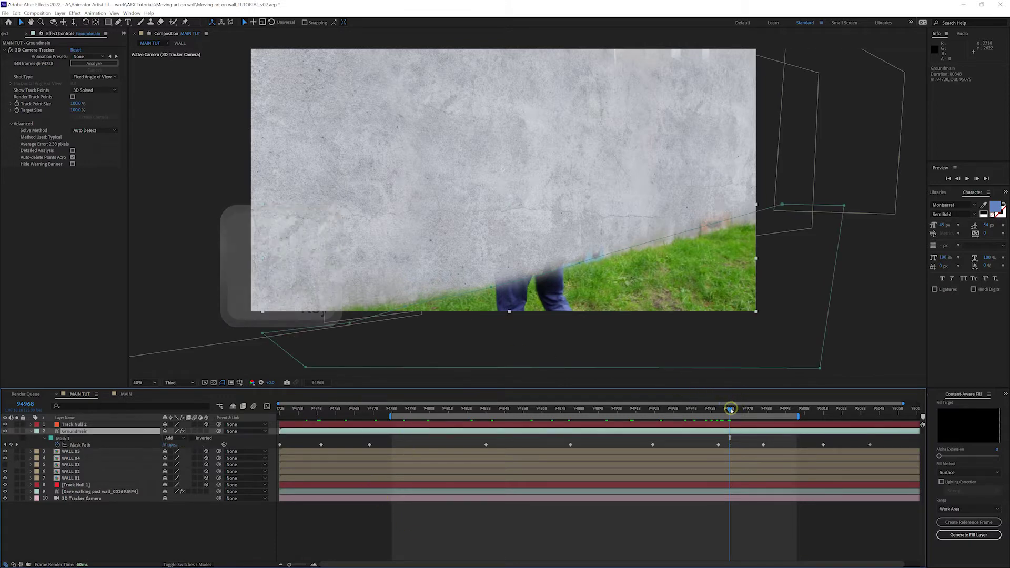
pyautogui.moveTo(722, 412); pyautogui.dragTo(735, 415)
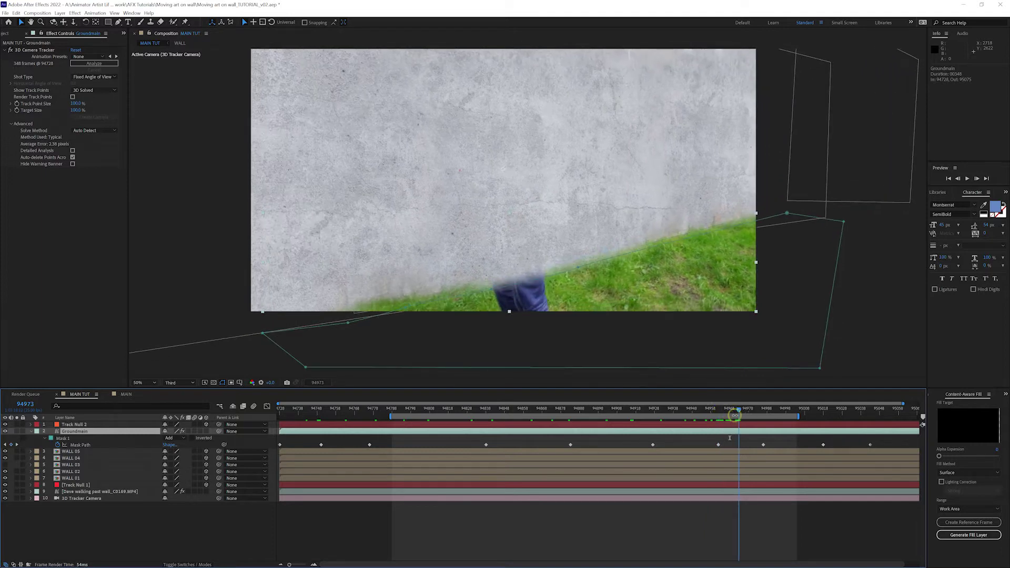
pyautogui.click(787, 217)
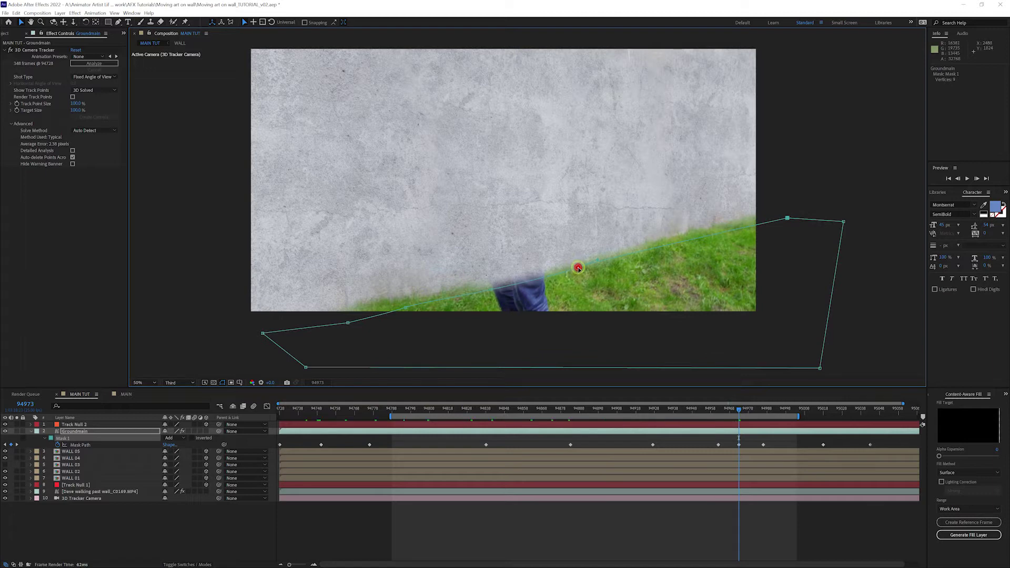
pyautogui.moveTo(578, 267); pyautogui.dragTo(579, 270)
pyautogui.moveTo(739, 411); pyautogui.dragTo(784, 418)
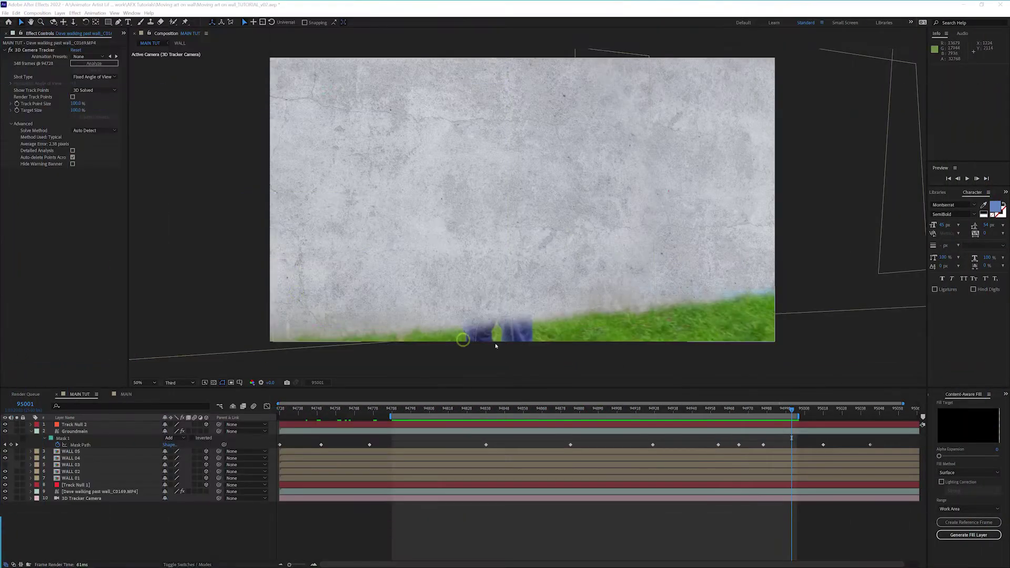
pyautogui.moveTo(792, 408); pyautogui.dragTo(747, 410)
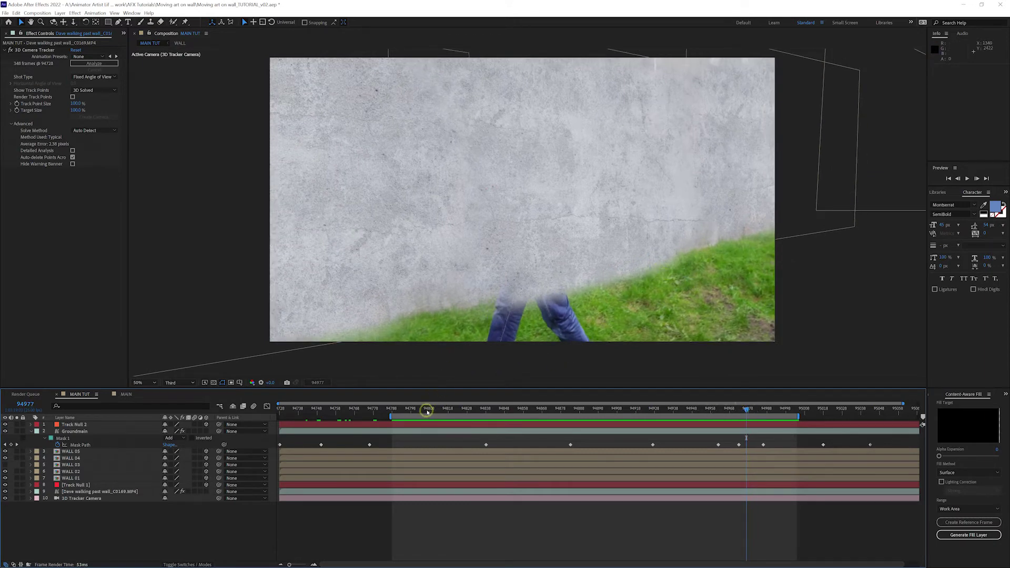
pyautogui.moveTo(428, 412); pyautogui.dragTo(607, 411)
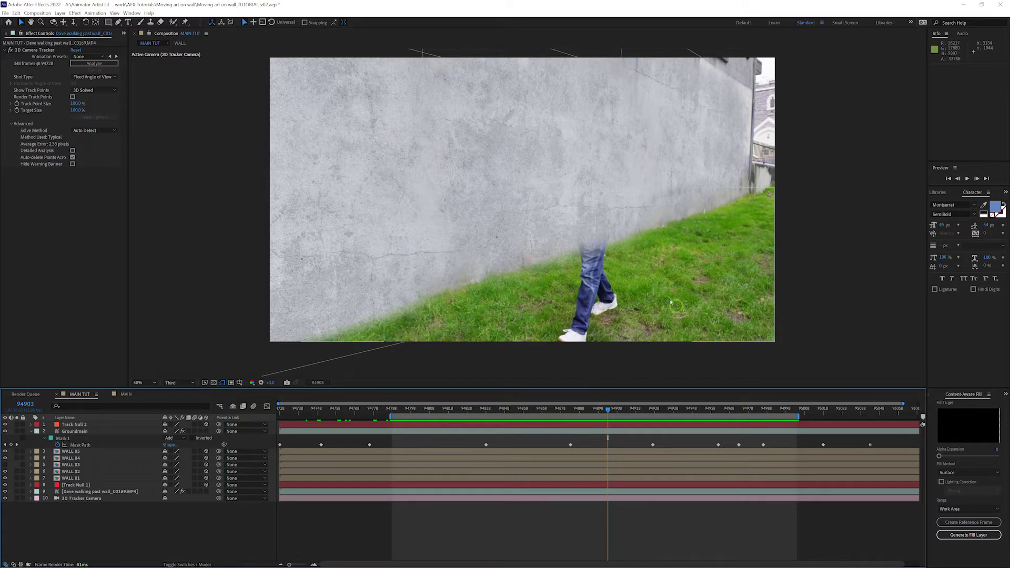
# Step: At frame 94804, duplicate the original walking footage layer and place the copy directly above Groundmain
pyautogui.moveTo(609, 410); pyautogui.dragTo(421, 417)
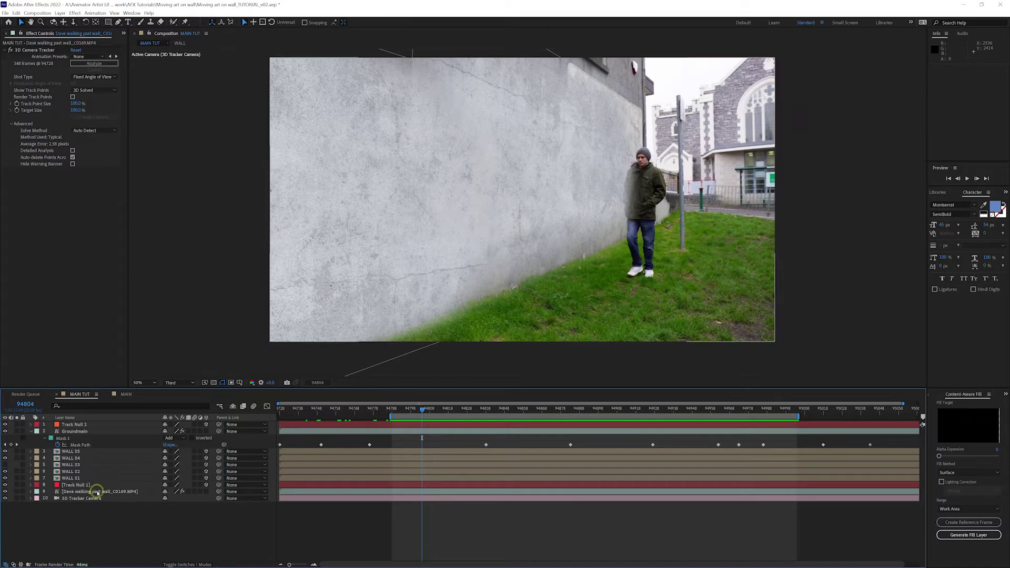
pyautogui.click(98, 492)
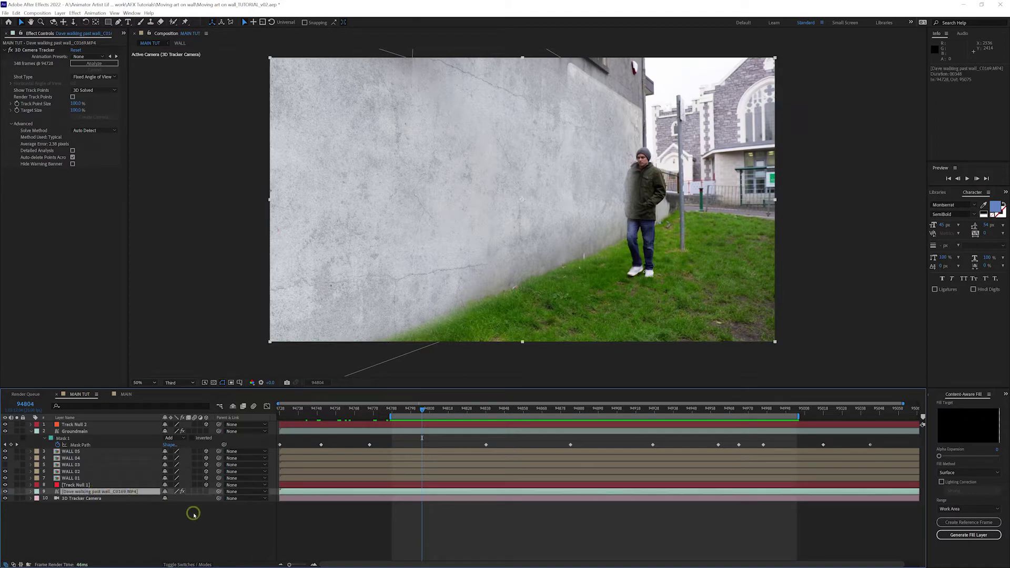
pyautogui.hotkey('ctrl', 'd')
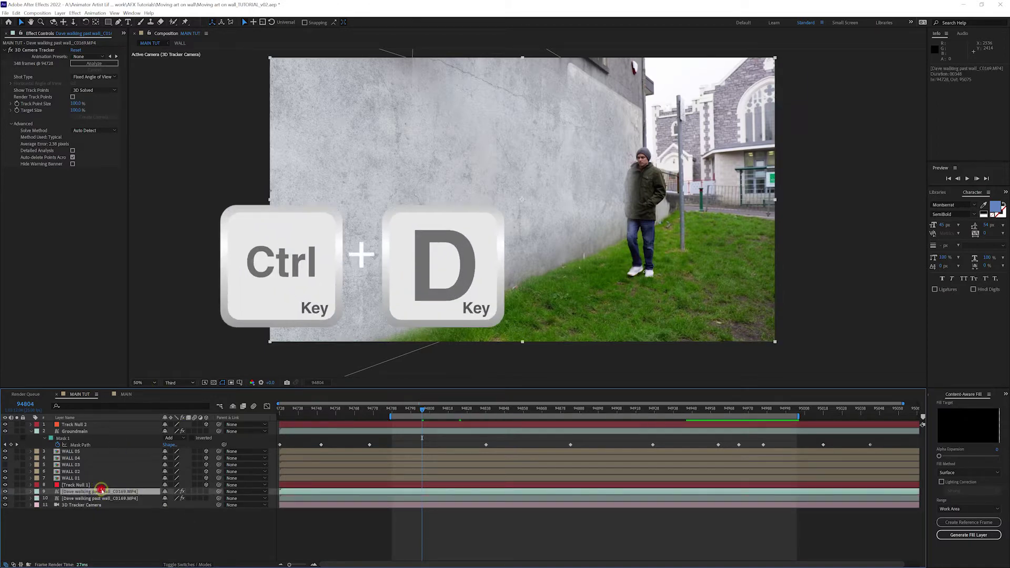
pyautogui.moveTo(100, 491); pyautogui.dragTo(103, 429)
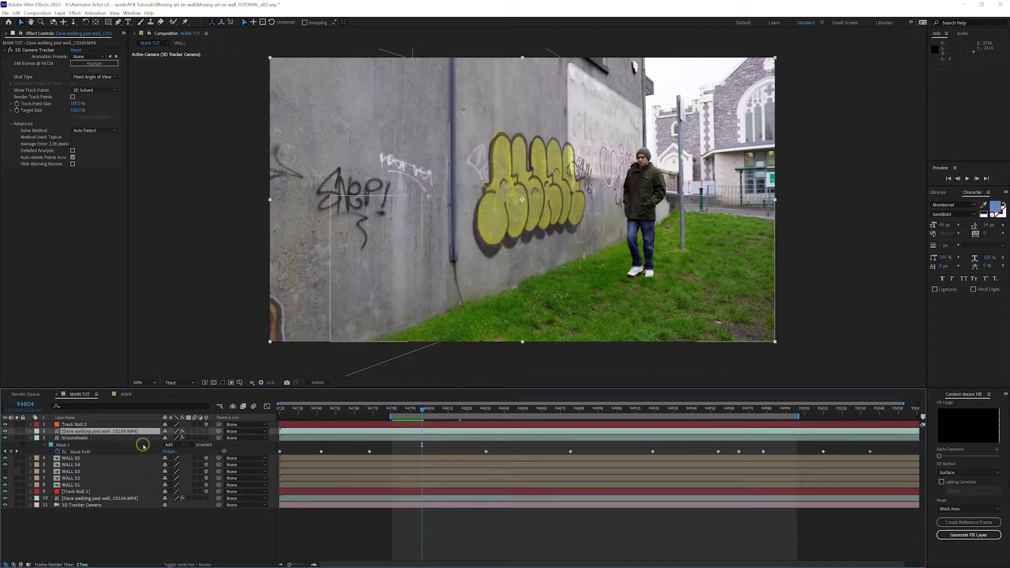
# Step: Rename the duplicated footage layer "Grass edge" and solo it
pyautogui.press('Return')
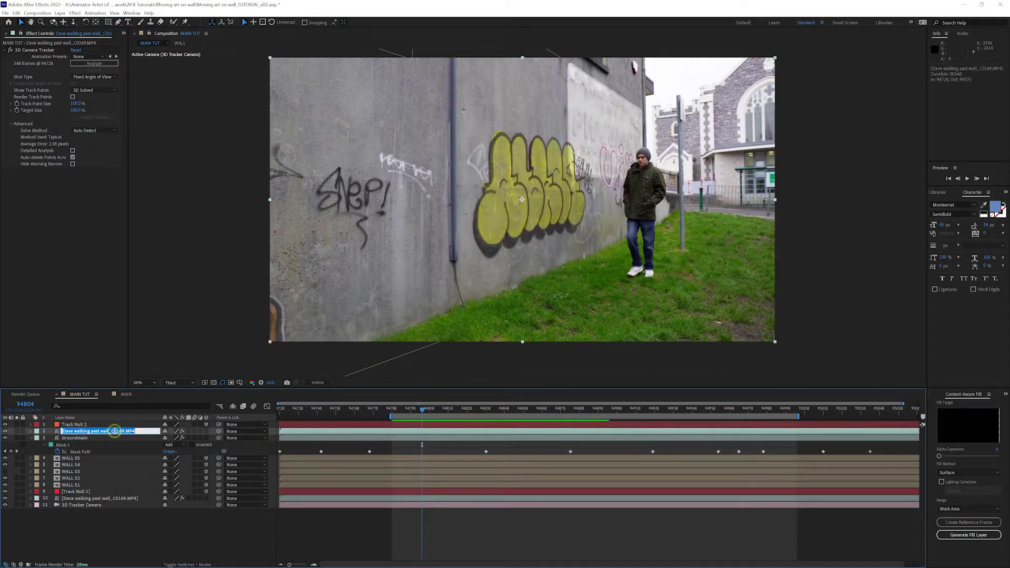
pyautogui.write('Grass edge')
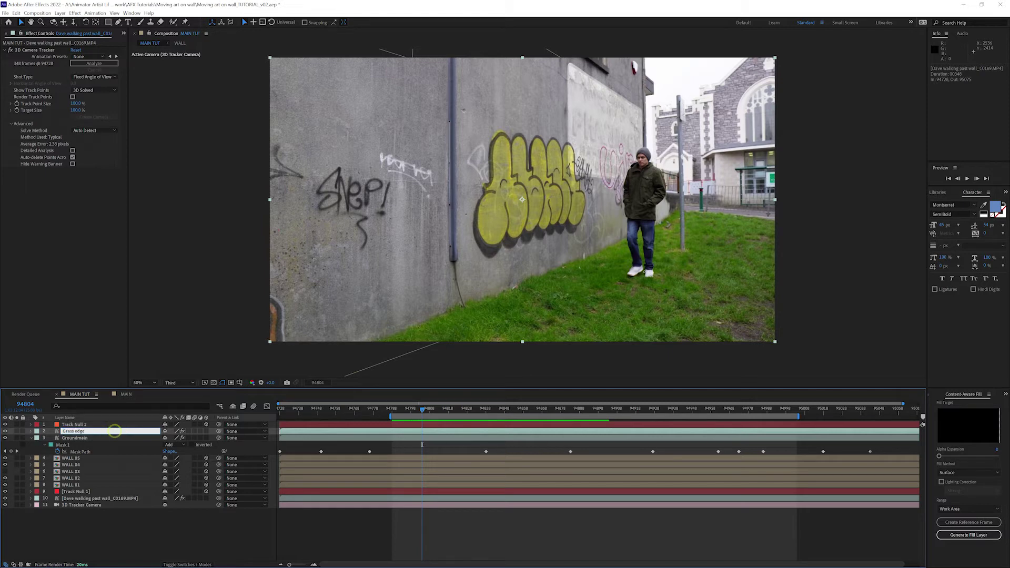
pyautogui.click(114, 431)
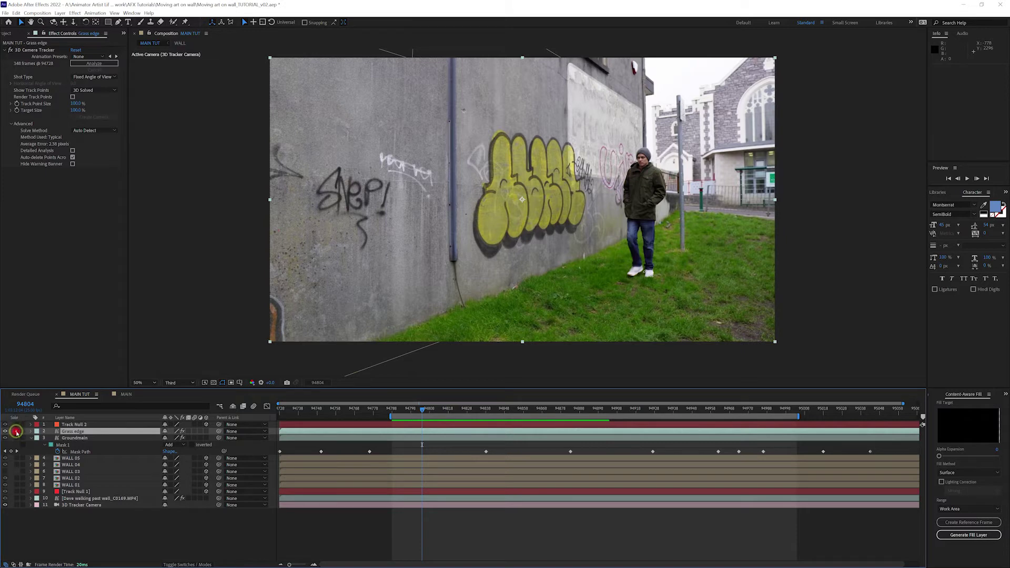
pyautogui.click(17, 431)
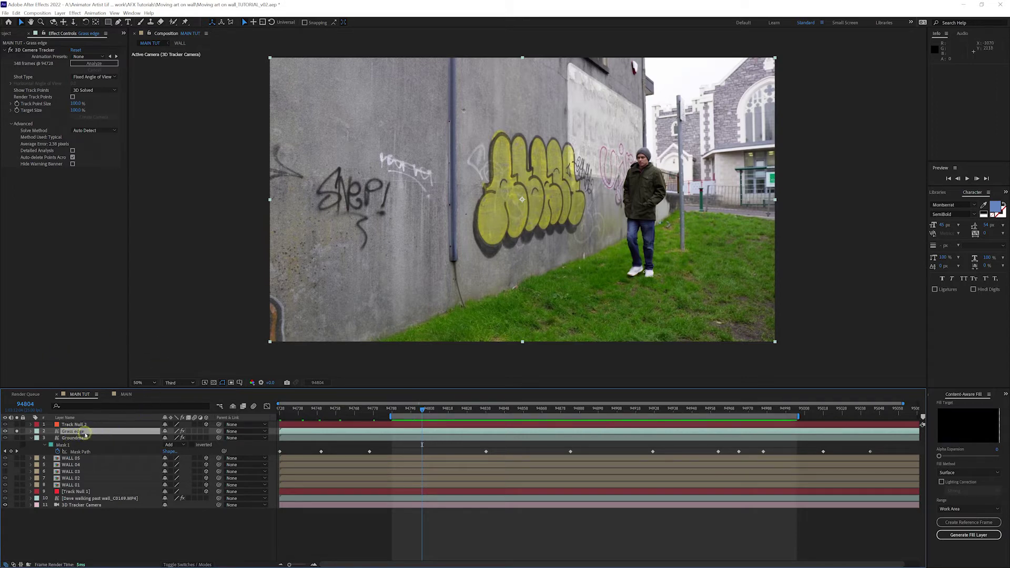
# Step: Duplicate the Grass edge layer and name the upper copy "Grass edge matte"
pyautogui.click(84, 433)
pyautogui.hotkey('ctrl', 'd')
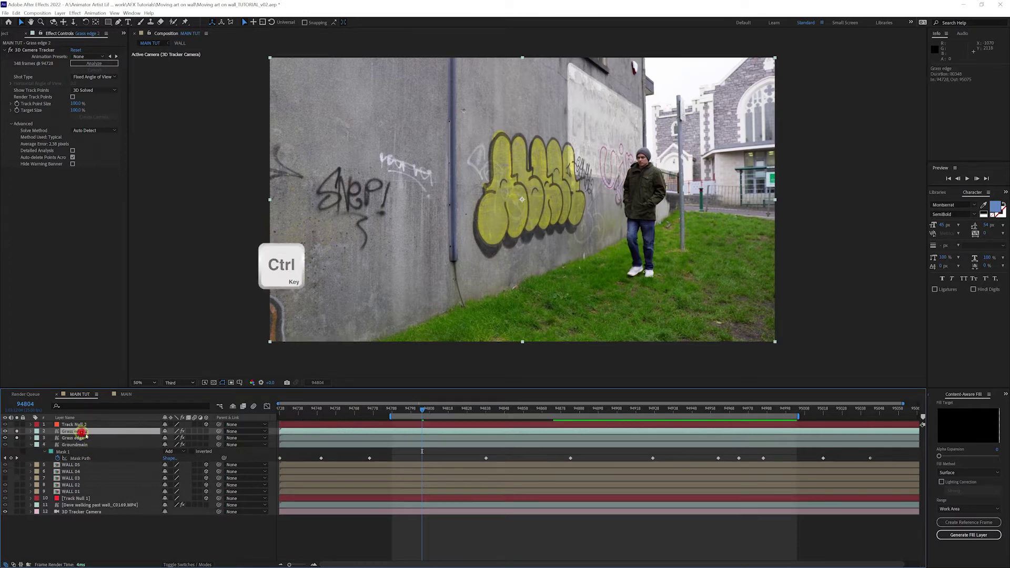
pyautogui.press('Return')
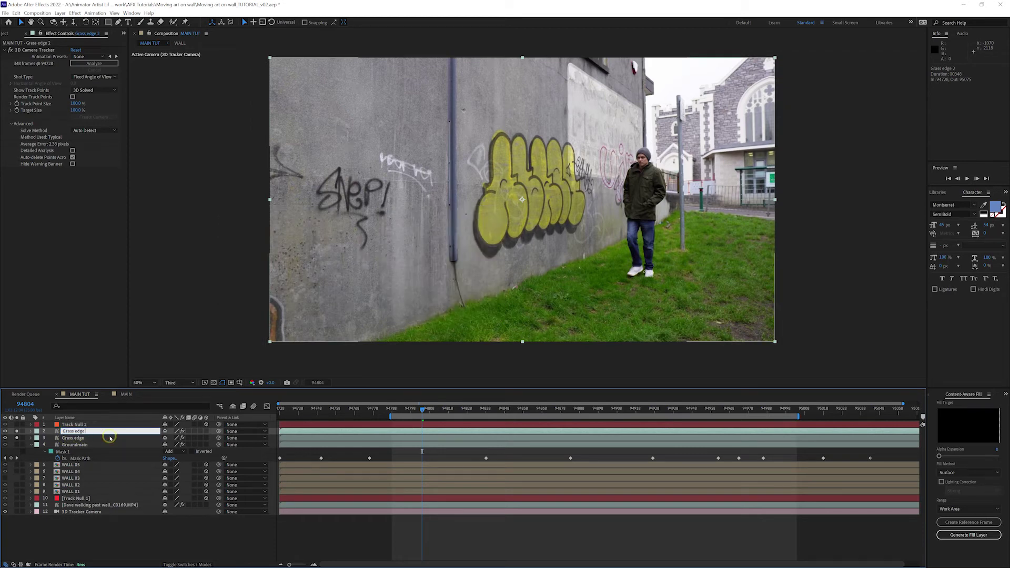
pyautogui.press('Return')
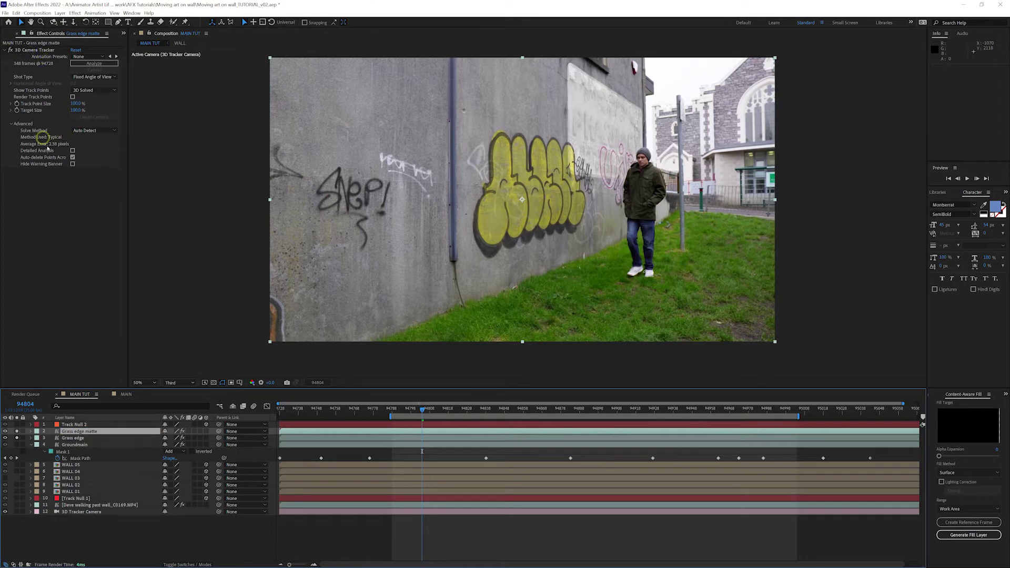
# Step: Delete the 3D Camera Tracker effect from the Grass edge matte, Grass edge and Groundmain layers
pyautogui.click(26, 51)
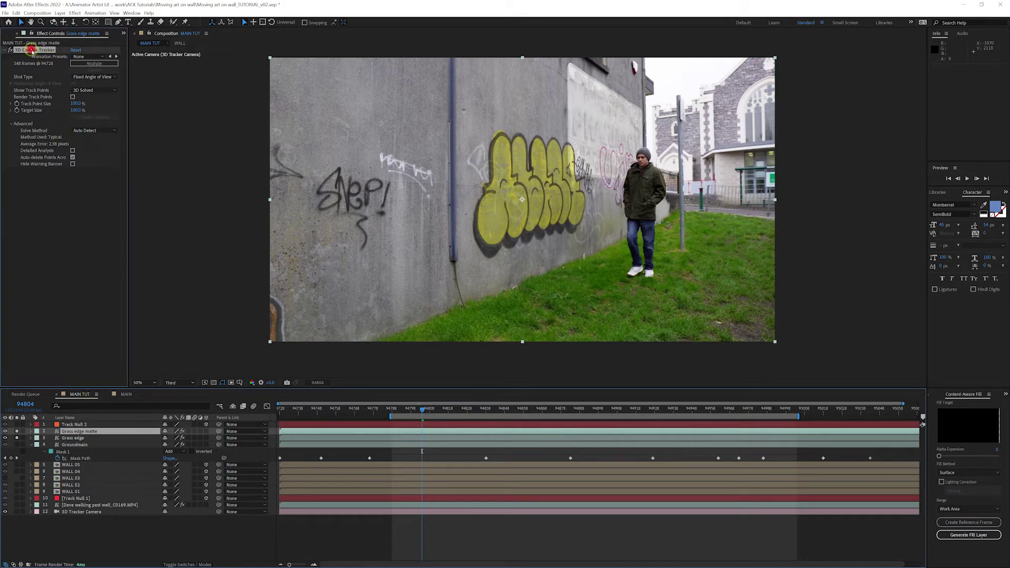
pyautogui.press('Delete')
pyautogui.click(70, 354)
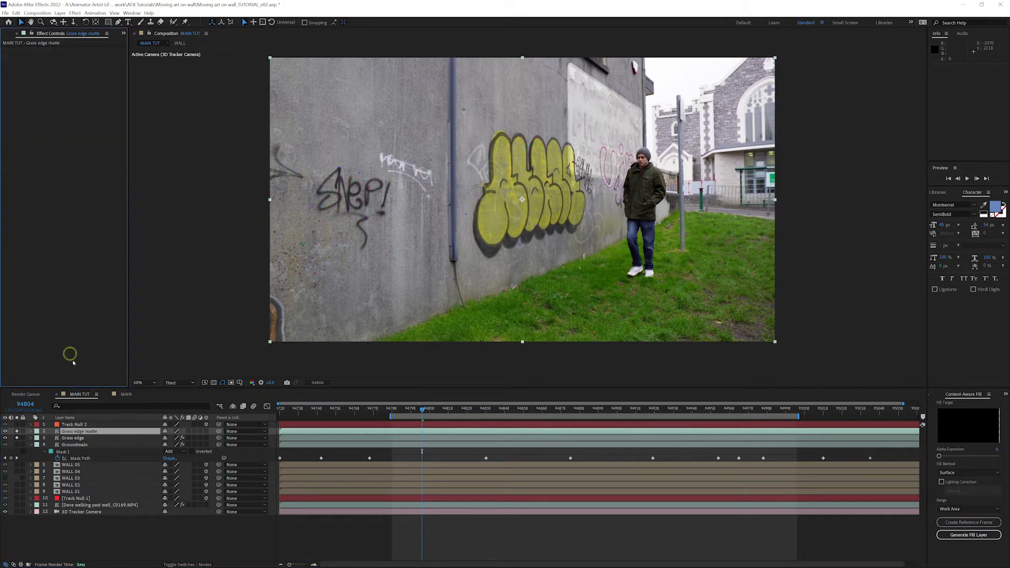
pyautogui.click(78, 438)
pyautogui.click(80, 141)
pyautogui.click(51, 48)
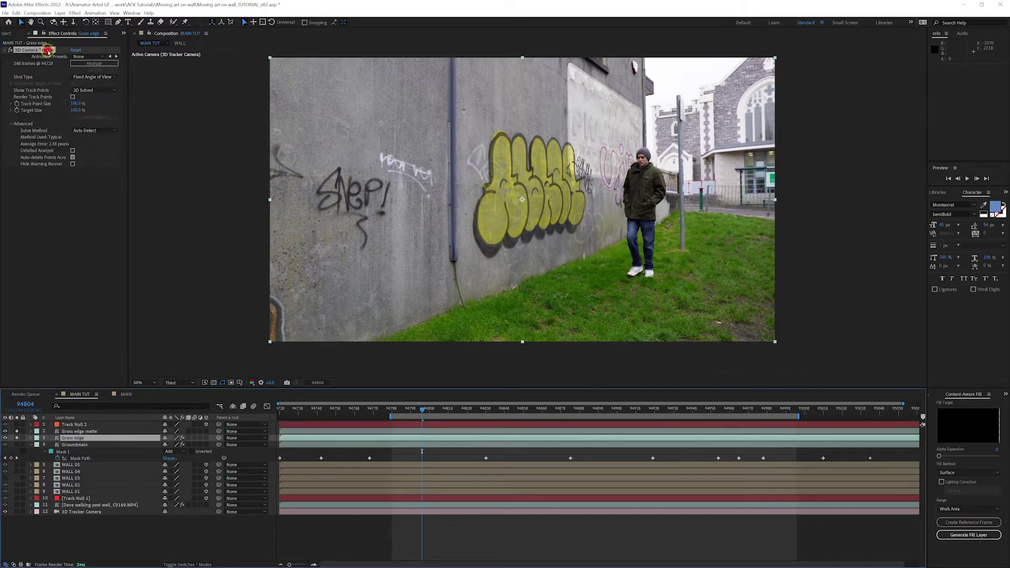
pyautogui.press('Delete')
pyautogui.click(108, 389)
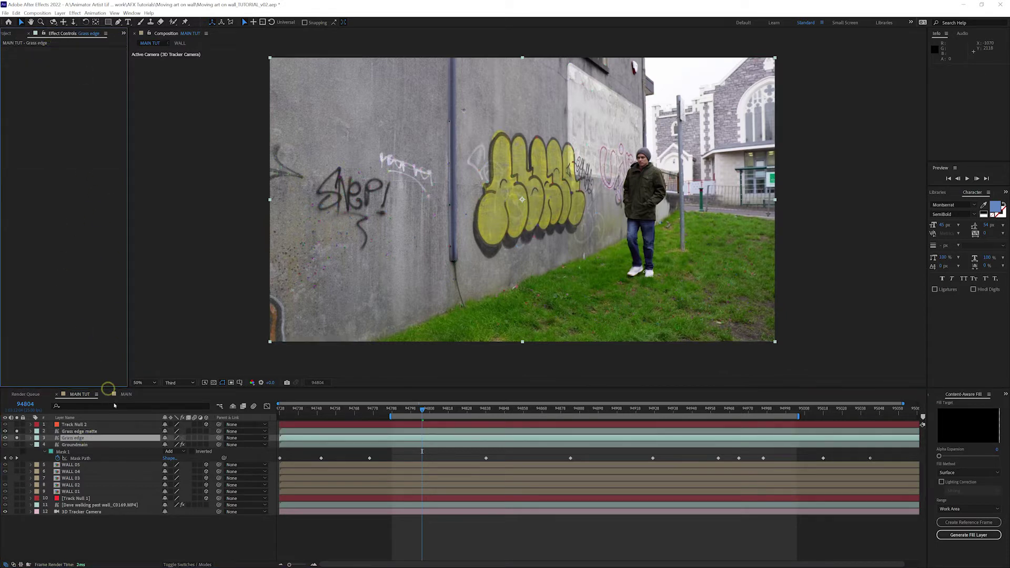
pyautogui.click(79, 444)
pyautogui.click(32, 50)
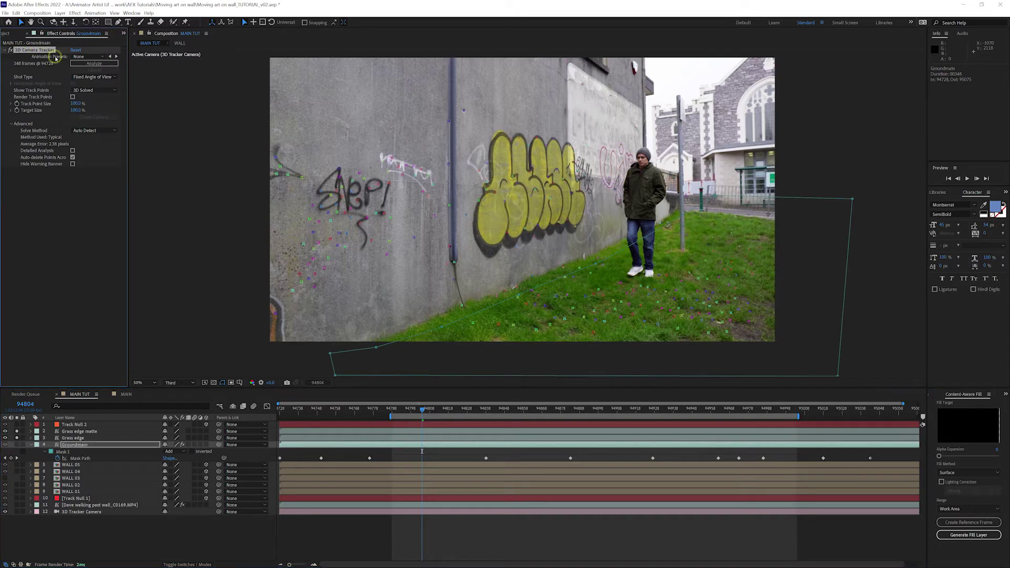
pyautogui.press('Delete')
# Step: Find Keylight (1.2) in Effects & Presets and apply it to the Grass edge matte layer
pyautogui.click(96, 432)
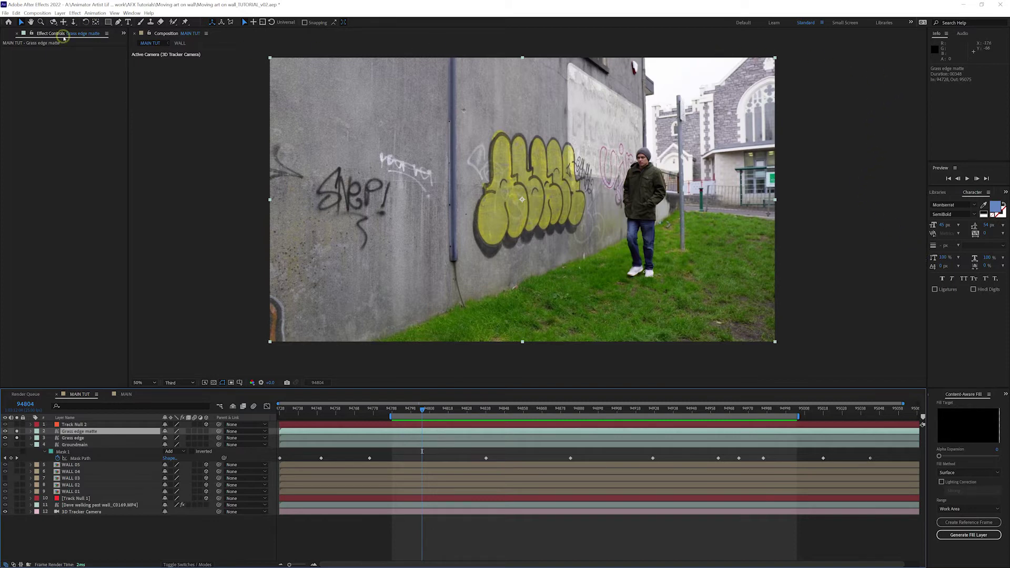
pyautogui.click(131, 13)
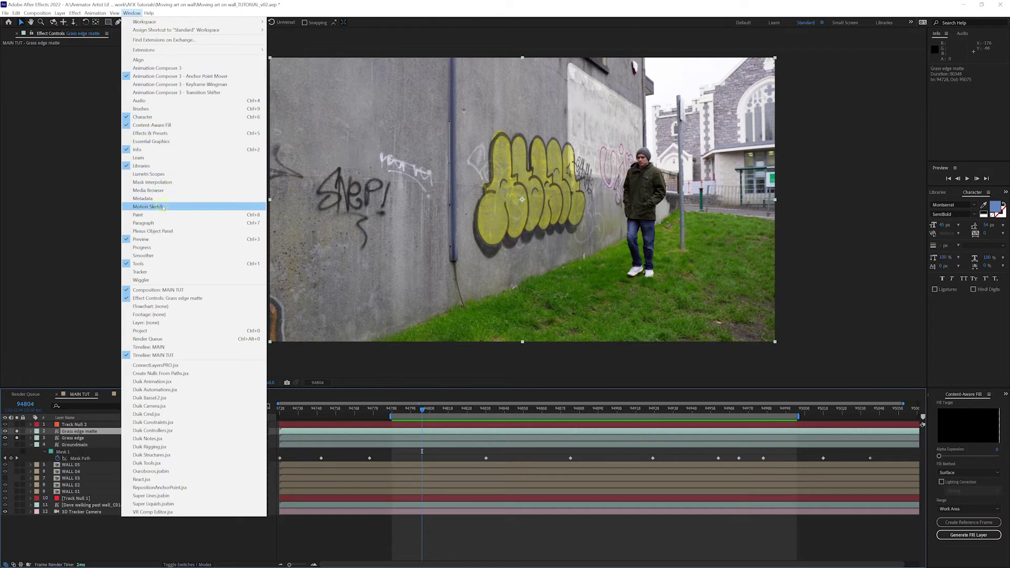
pyautogui.click(146, 133)
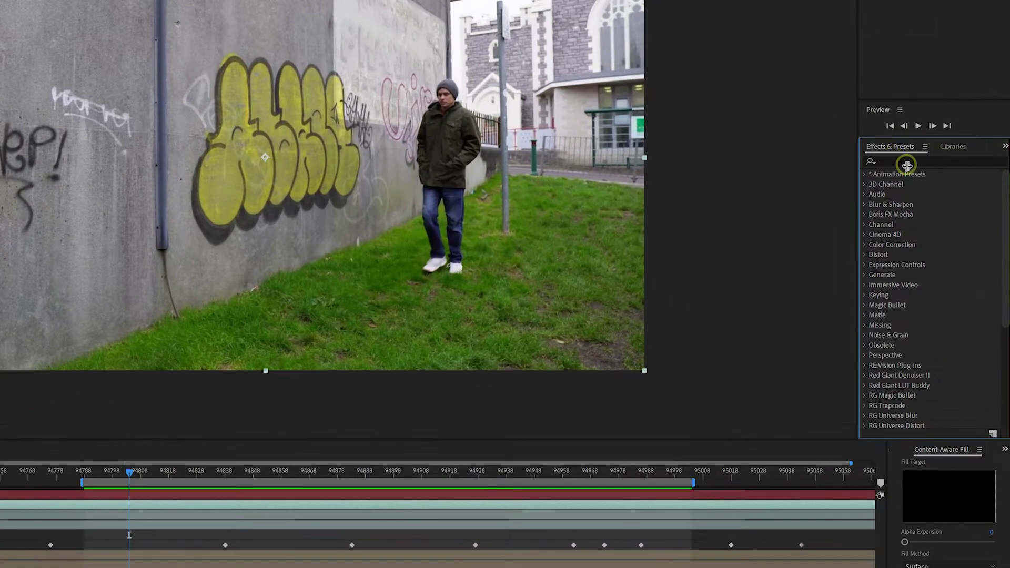
pyautogui.click(958, 202)
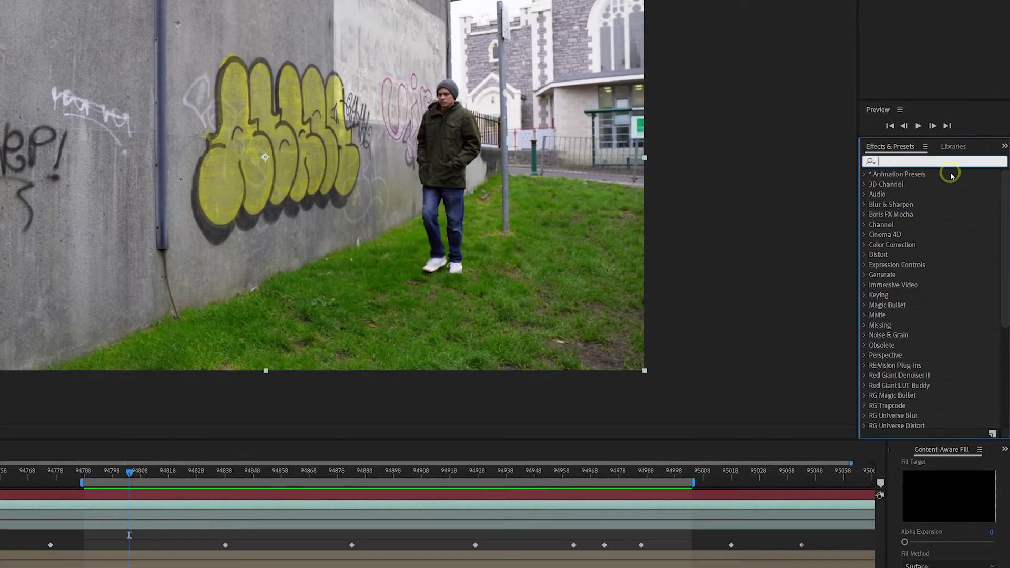
pyautogui.write('key')
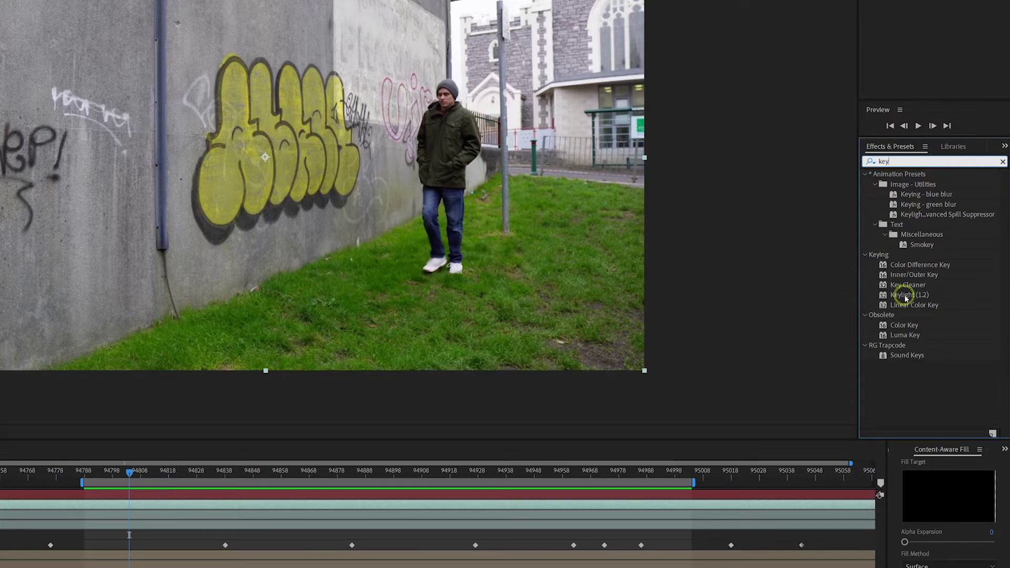
pyautogui.moveTo(902, 295); pyautogui.dragTo(94, 436)
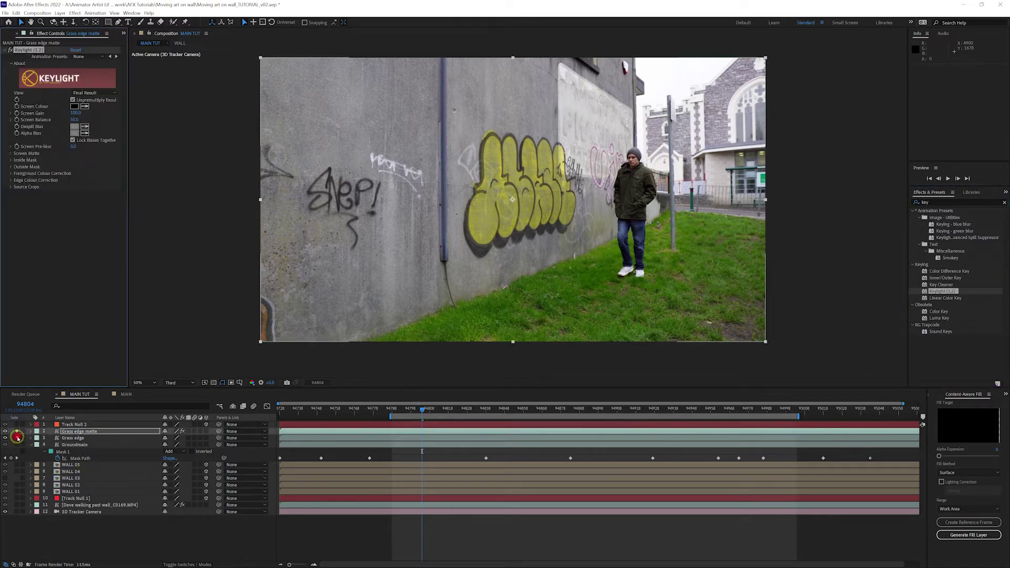
# Step: With only Grass edge matte soloed, sample the grass green as Keylight's Screen Colour and show the Combined Matte view
pyautogui.click(17, 438)
pyautogui.click(84, 432)
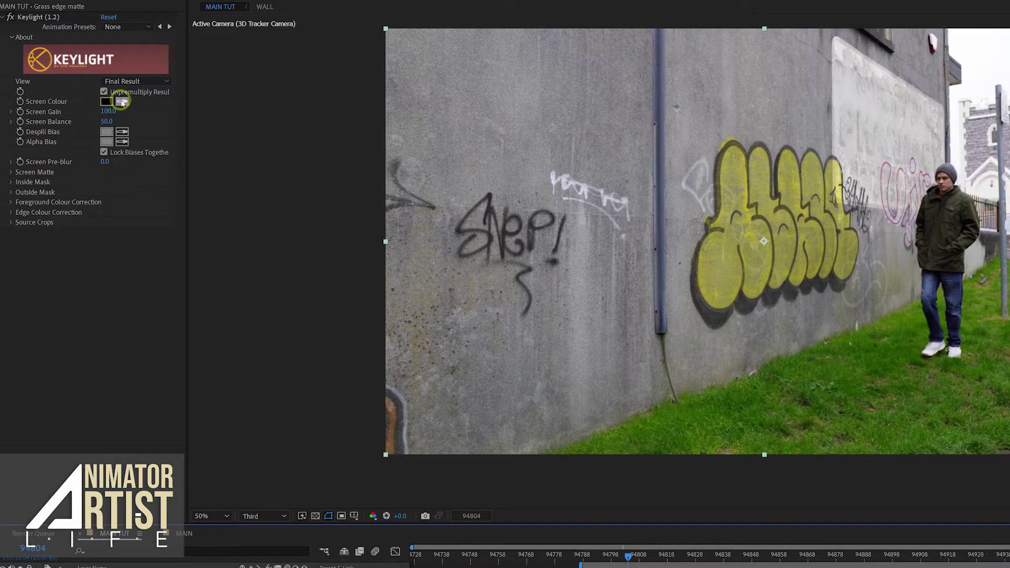
pyautogui.click(122, 102)
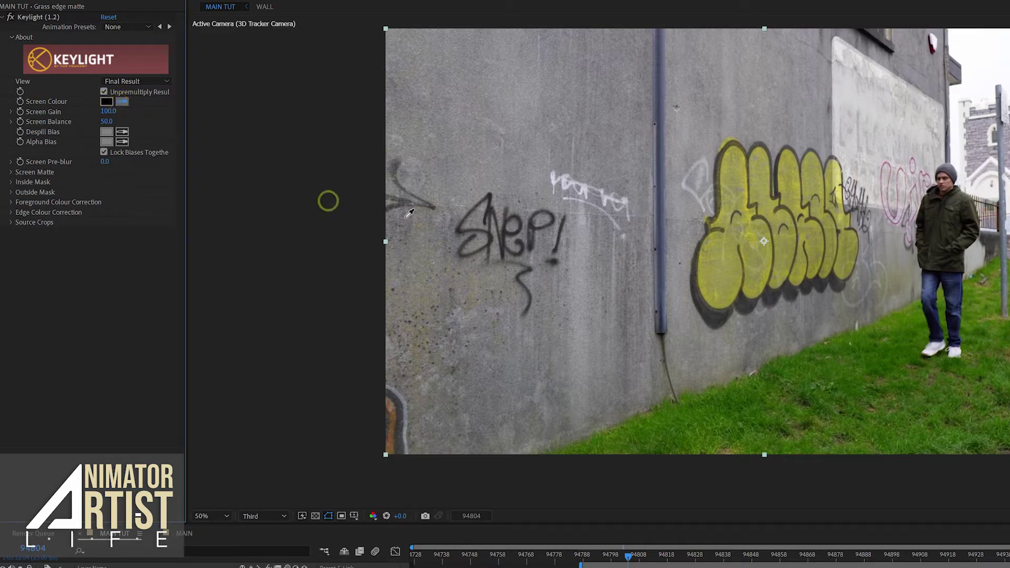
pyautogui.click(868, 343)
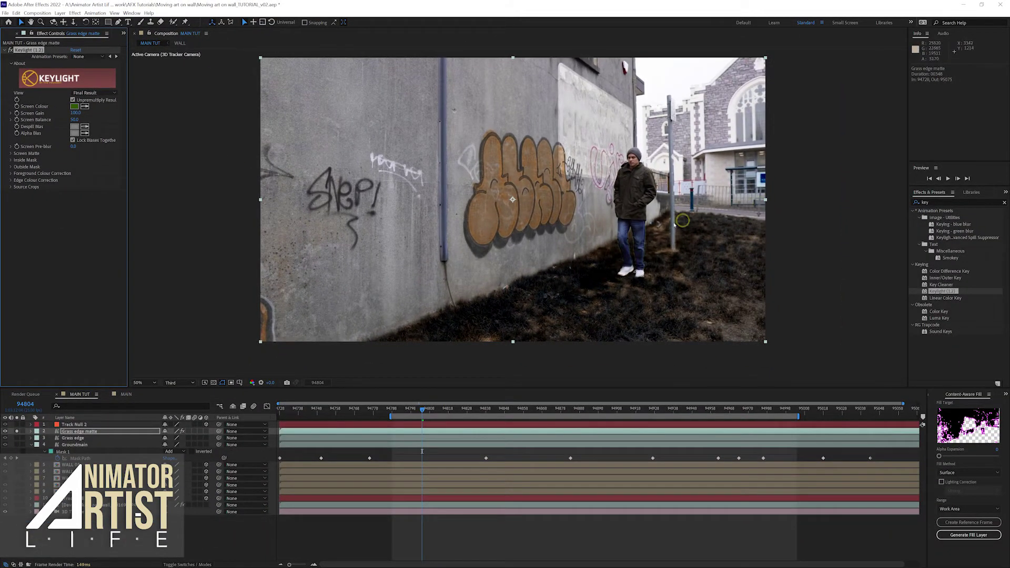
pyautogui.click(89, 93)
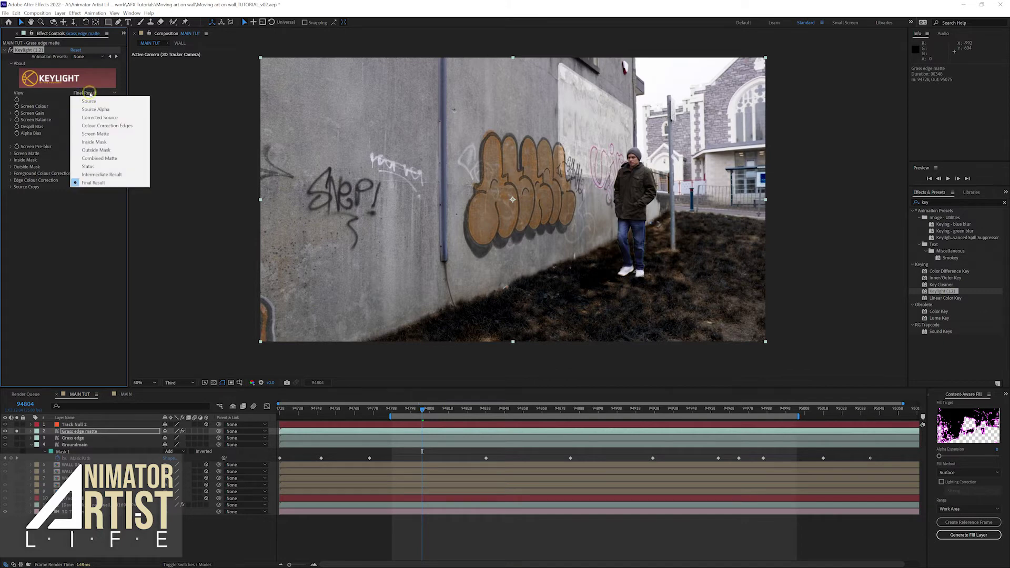
pyautogui.click(103, 159)
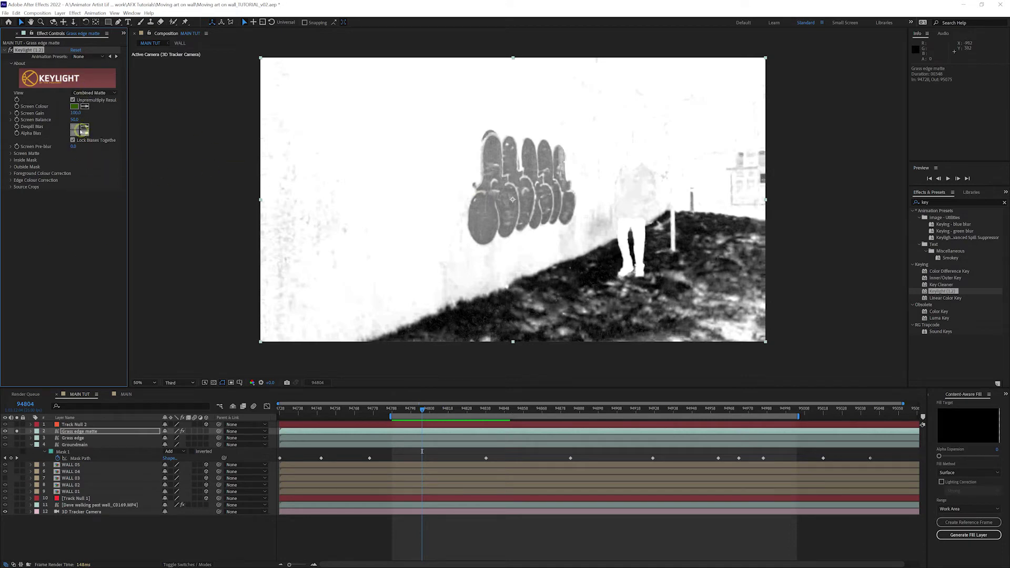
# Step: Set Keylight's Screen Balance to 40 and expand the Screen Matte settings
pyautogui.click(74, 120)
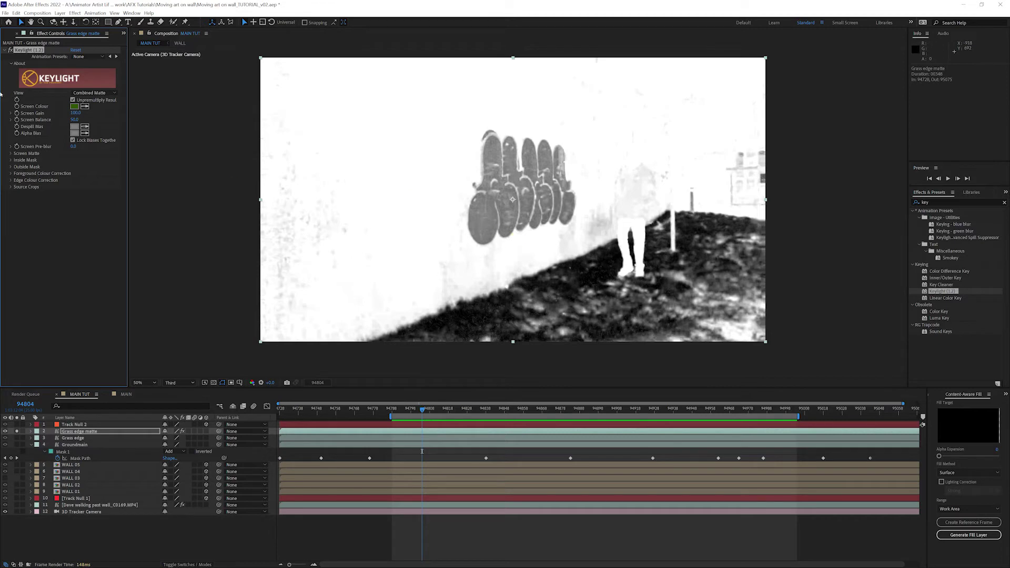
pyautogui.click(76, 121)
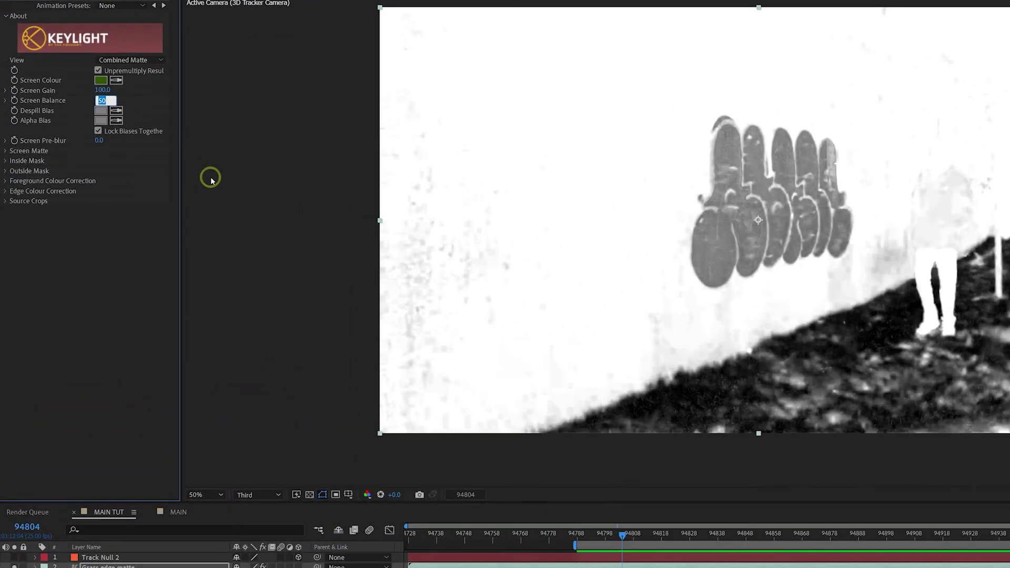
pyautogui.write('40')
pyautogui.press('Return')
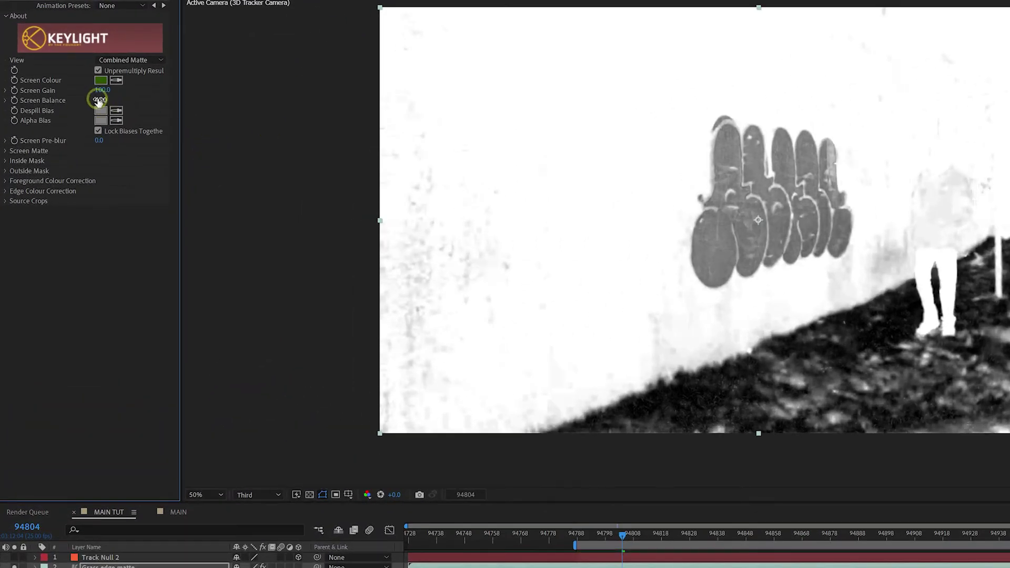
pyautogui.click(100, 98)
pyautogui.moveTo(100, 98); pyautogui.dragTo(149, 99)
pyautogui.click(6, 151)
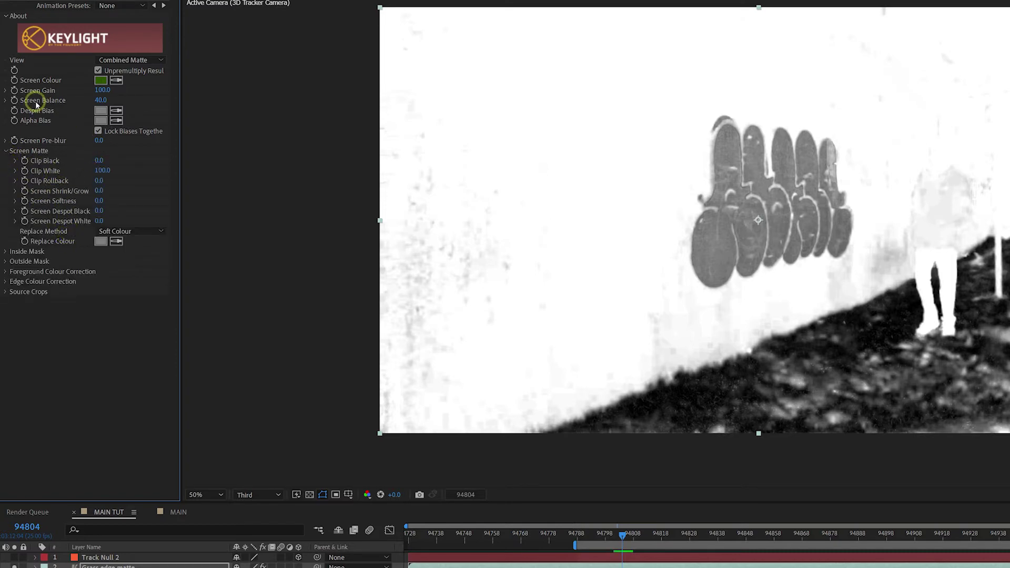
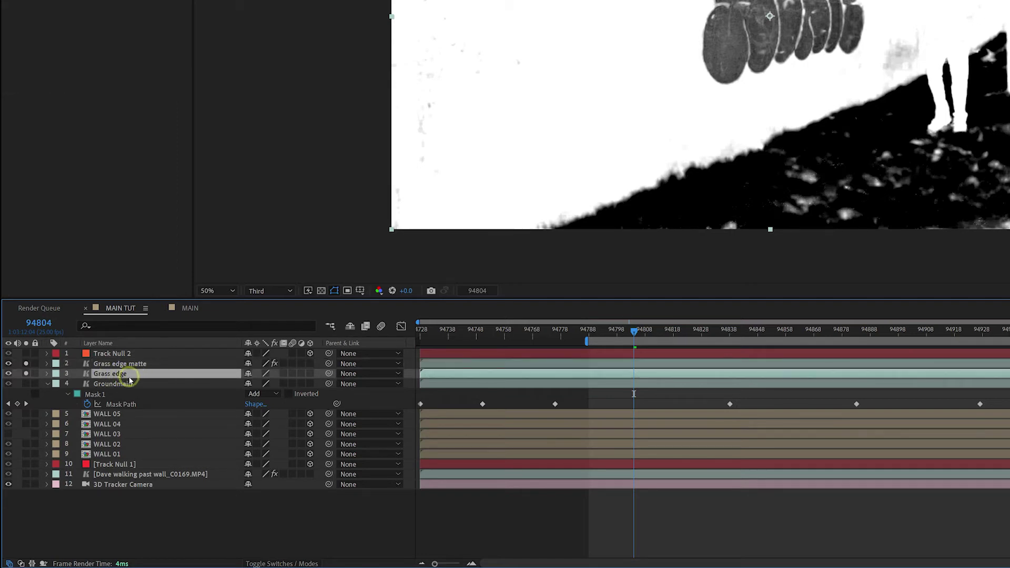
# Step: Set the Grass edge layer's track matte to Luma Inverted Matte "Grass edge matte"
pyautogui.click(277, 563)
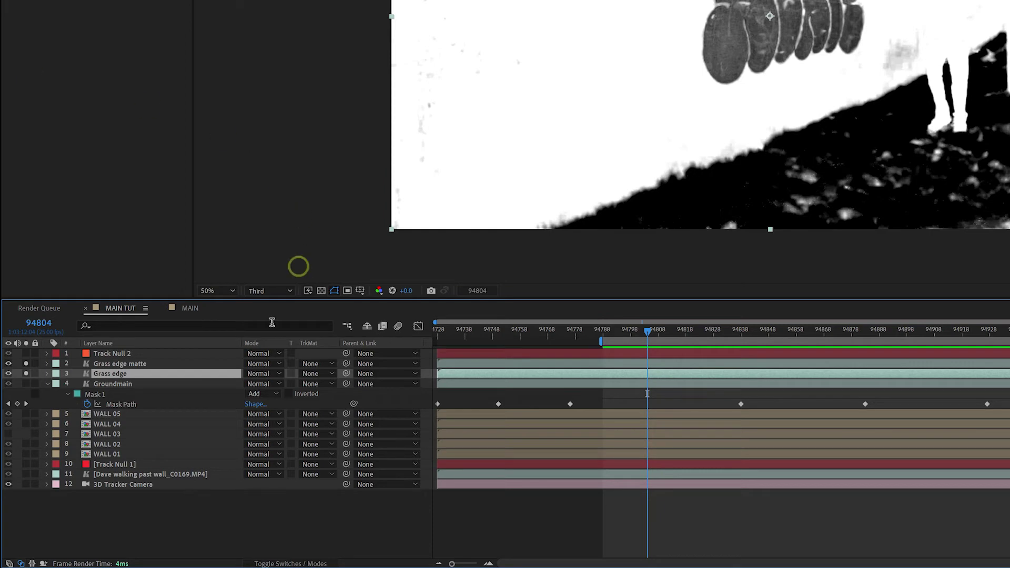
pyautogui.click(317, 377)
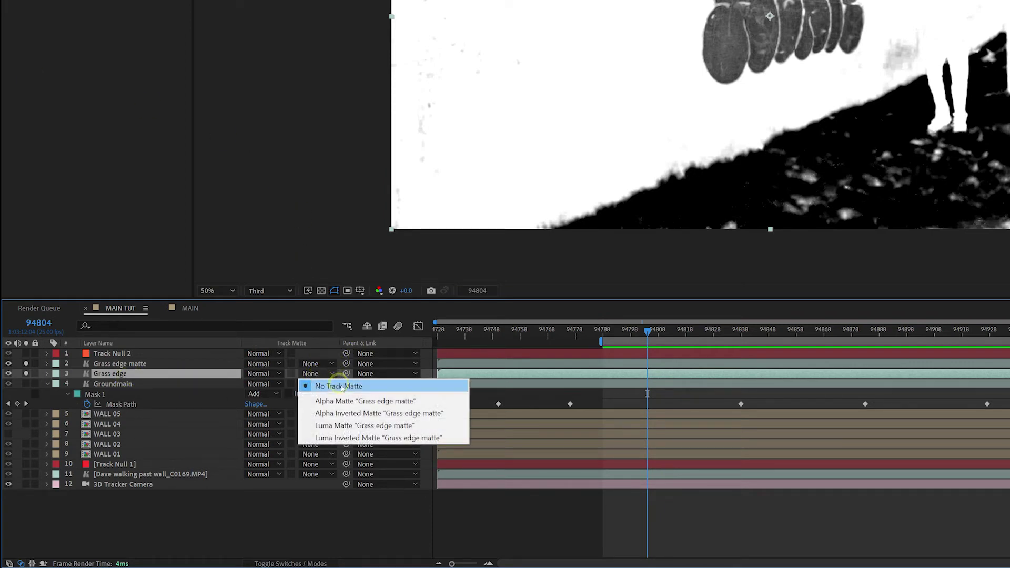
pyautogui.click(352, 437)
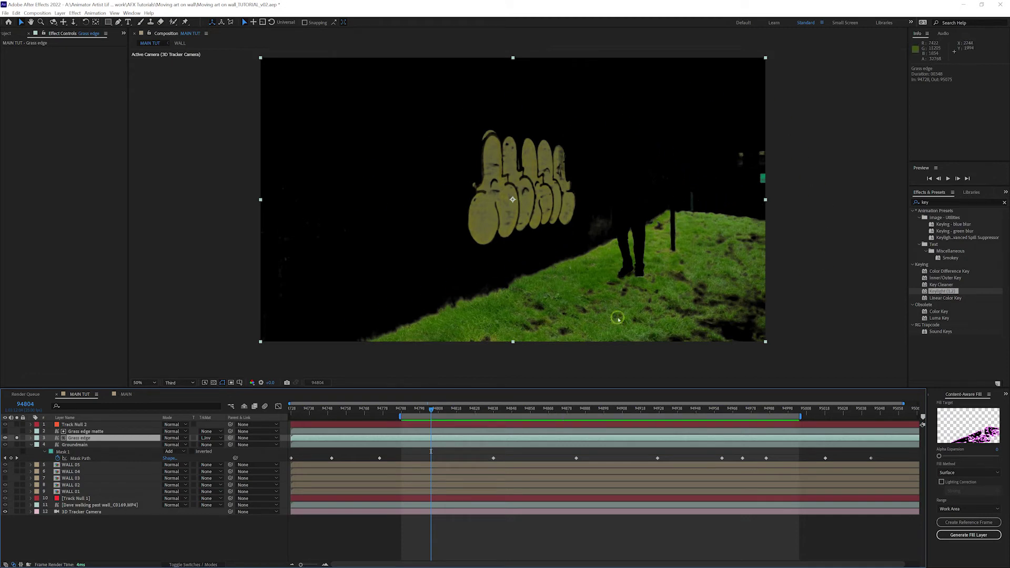
# Step: Check the matted grass edge at frames 94907 and 94838, with Groundmain temporarily soloed alongside it
pyautogui.moveTo(412, 410); pyautogui.dragTo(621, 411)
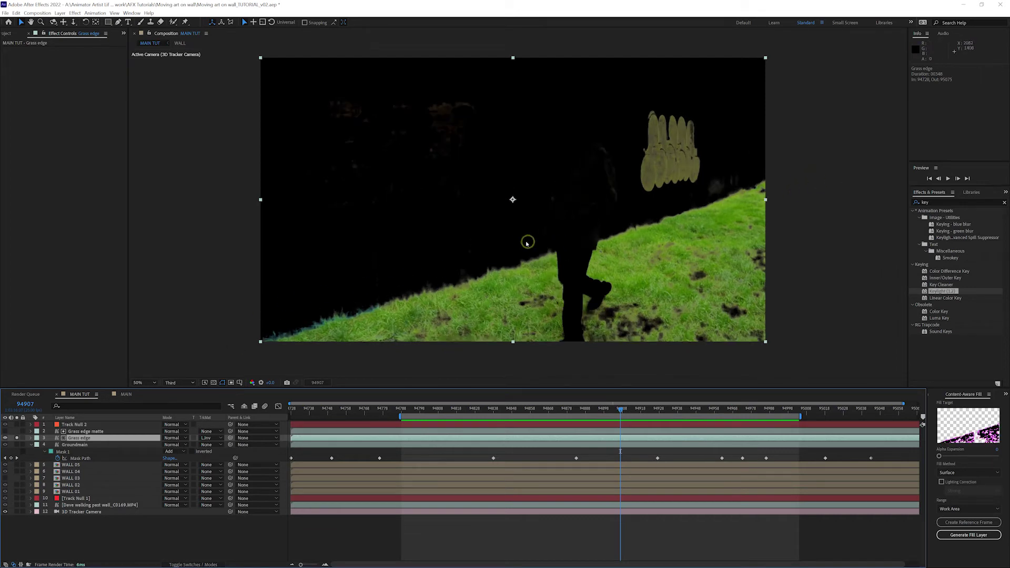
pyautogui.click(16, 445)
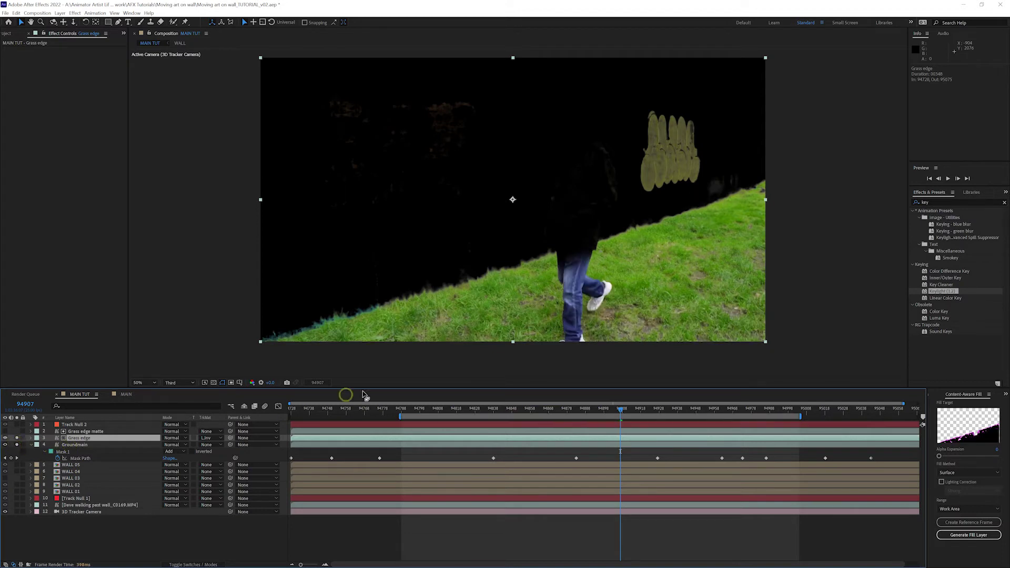
pyautogui.moveTo(297, 416); pyautogui.dragTo(494, 410)
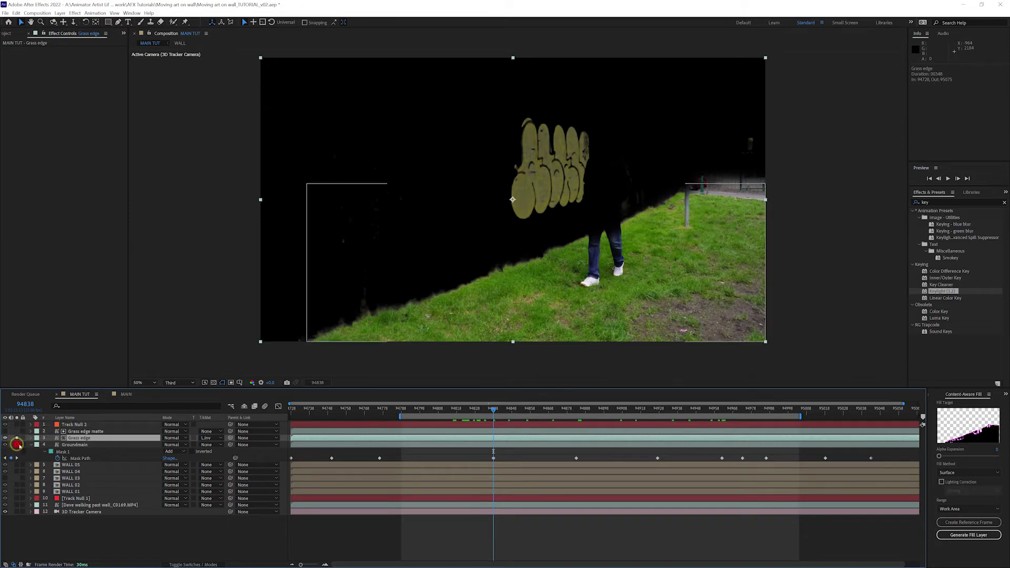
pyautogui.click(16, 445)
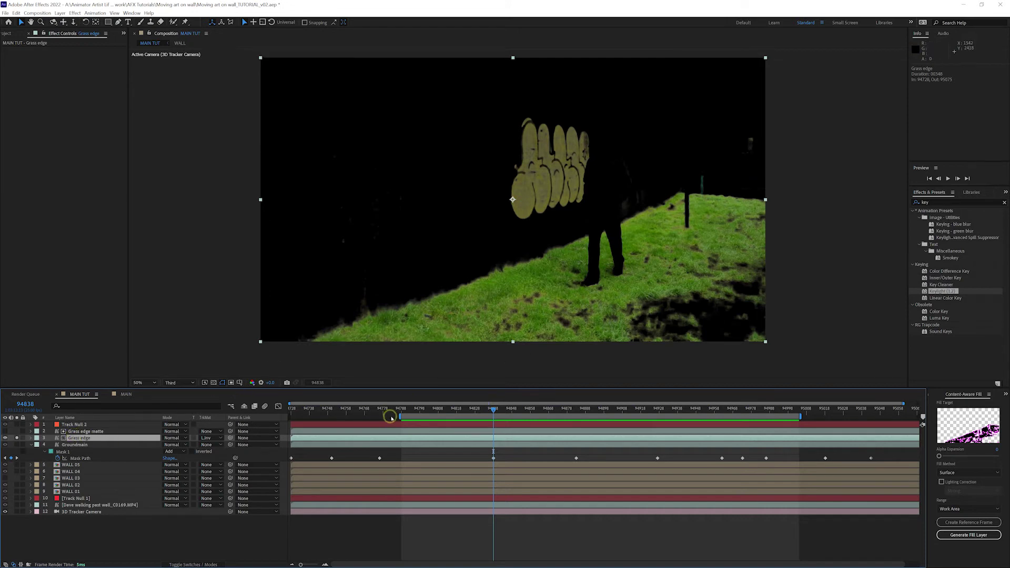
# Step: At frame 94728, draw a closed ten-point Pen mask on Grass edge as a narrow strip along the grass and wall border
pyautogui.moveTo(328, 414); pyautogui.dragTo(277, 413)
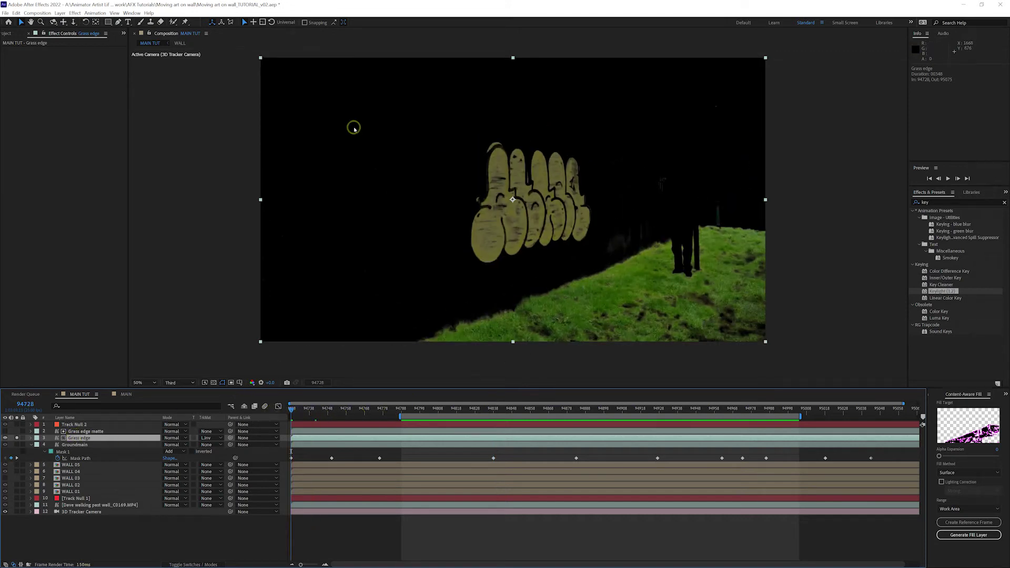
pyautogui.click(118, 22)
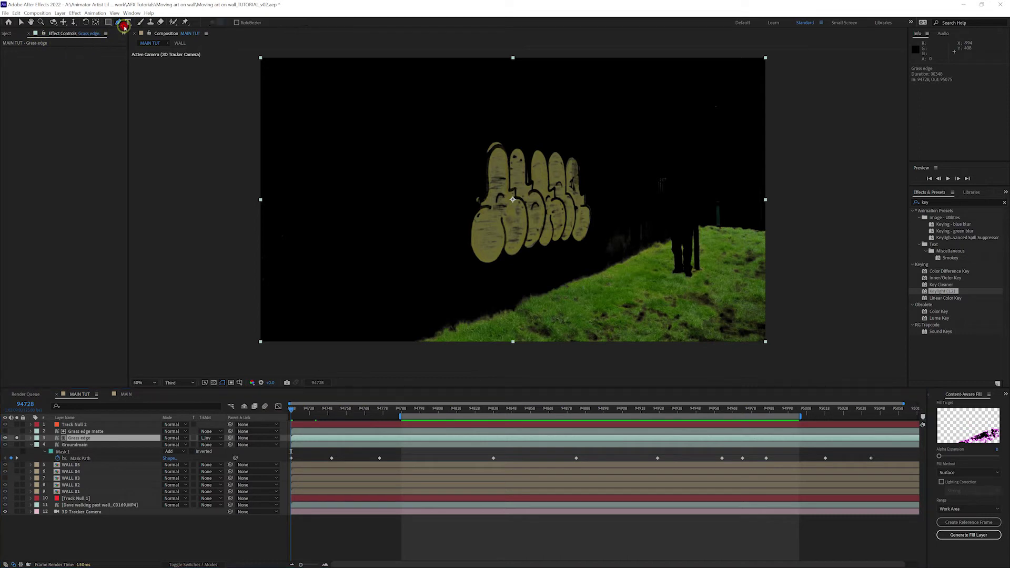
pyautogui.moveTo(677, 210); pyautogui.dragTo(694, 188)
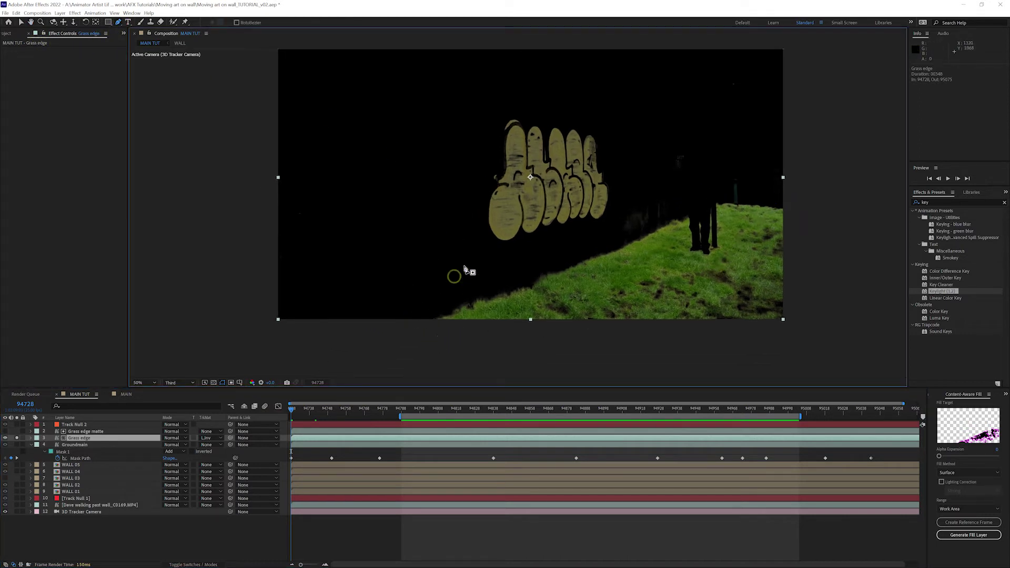
pyautogui.click(759, 170)
pyautogui.click(619, 241)
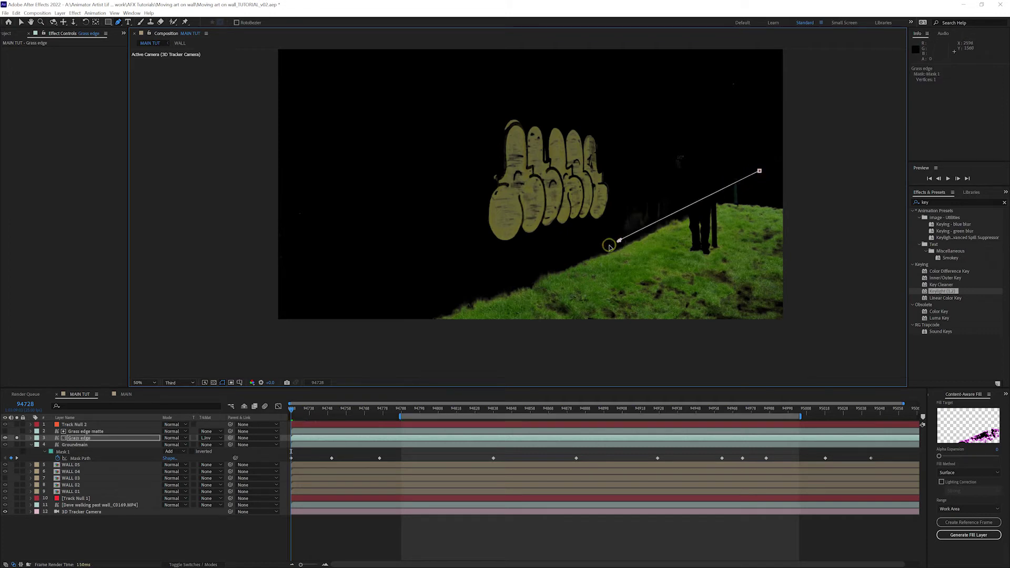
pyautogui.moveTo(468, 292); pyautogui.dragTo(456, 296)
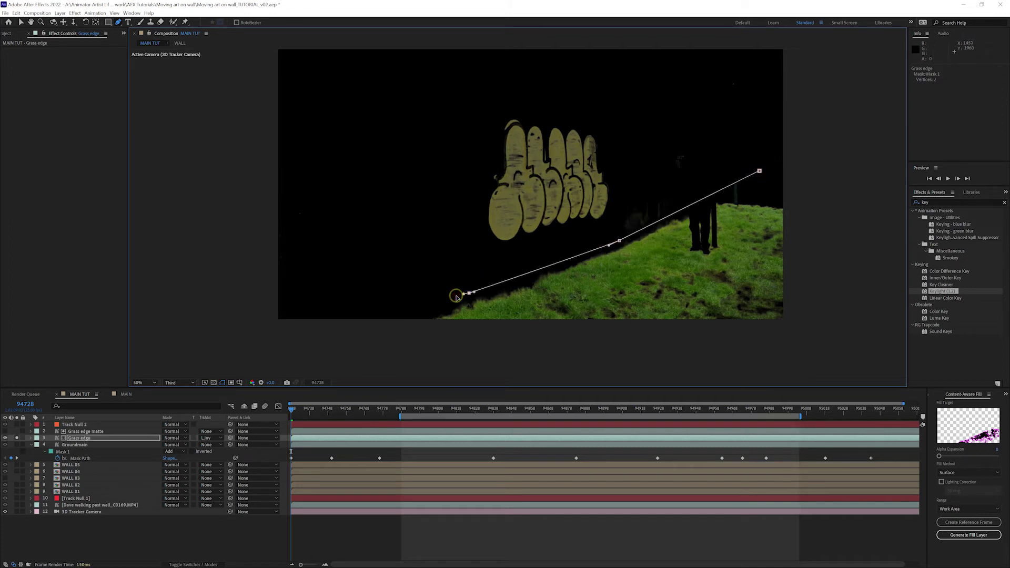
pyautogui.click(393, 319)
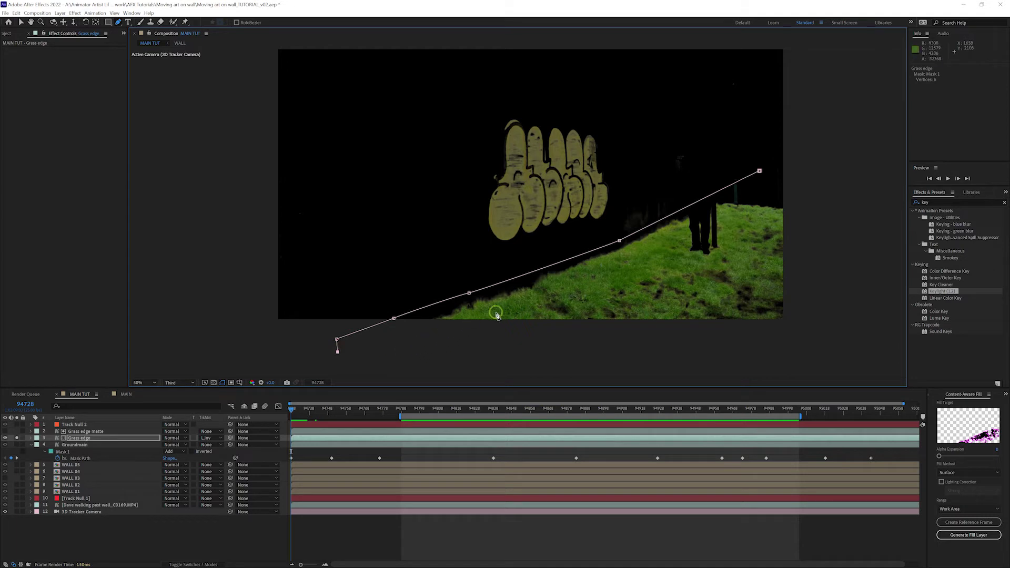
pyautogui.moveTo(490, 315); pyautogui.dragTo(513, 308)
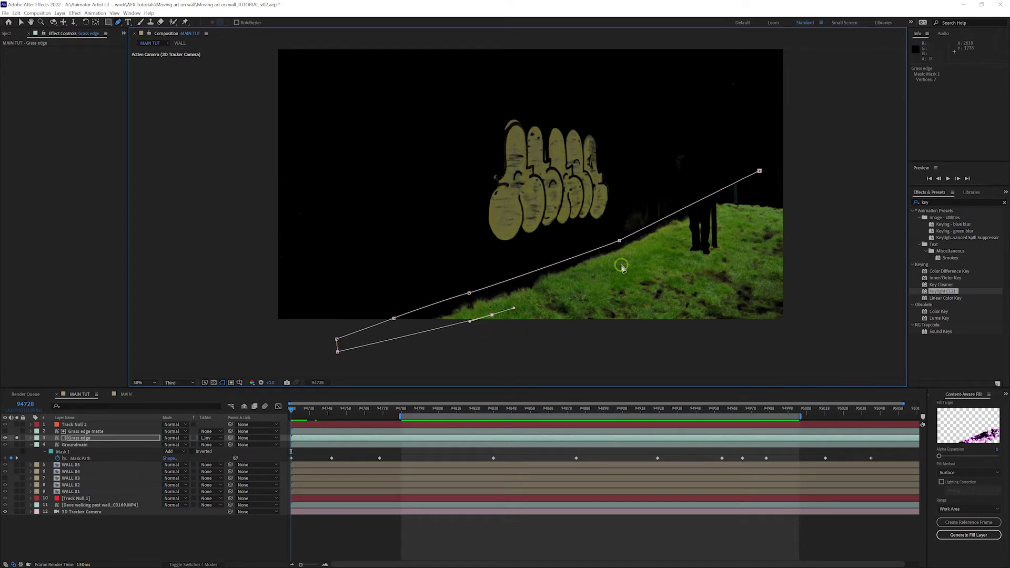
pyautogui.moveTo(620, 265); pyautogui.dragTo(640, 258)
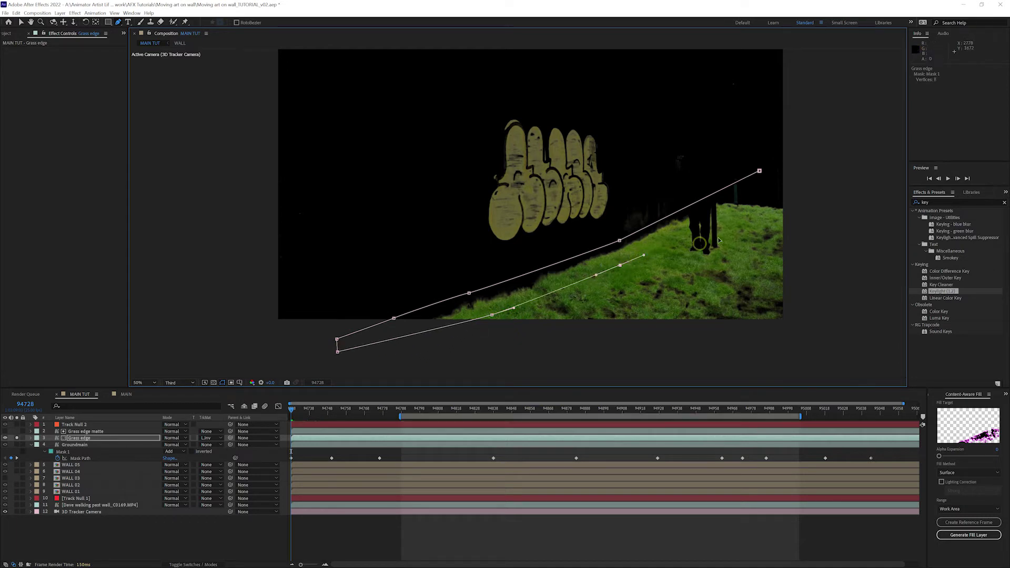
pyautogui.moveTo(757, 196); pyautogui.dragTo(766, 191)
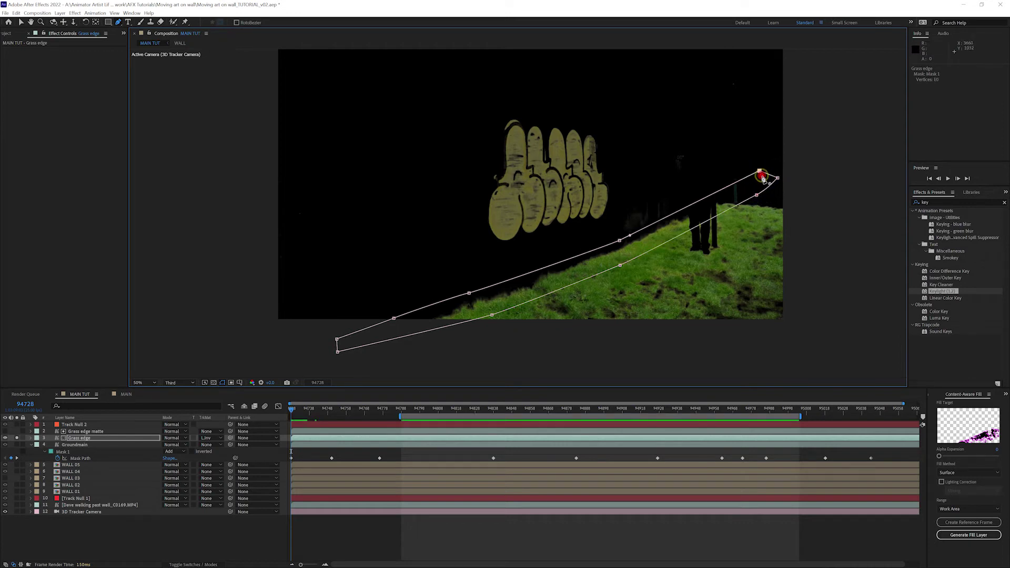
pyautogui.click(761, 173)
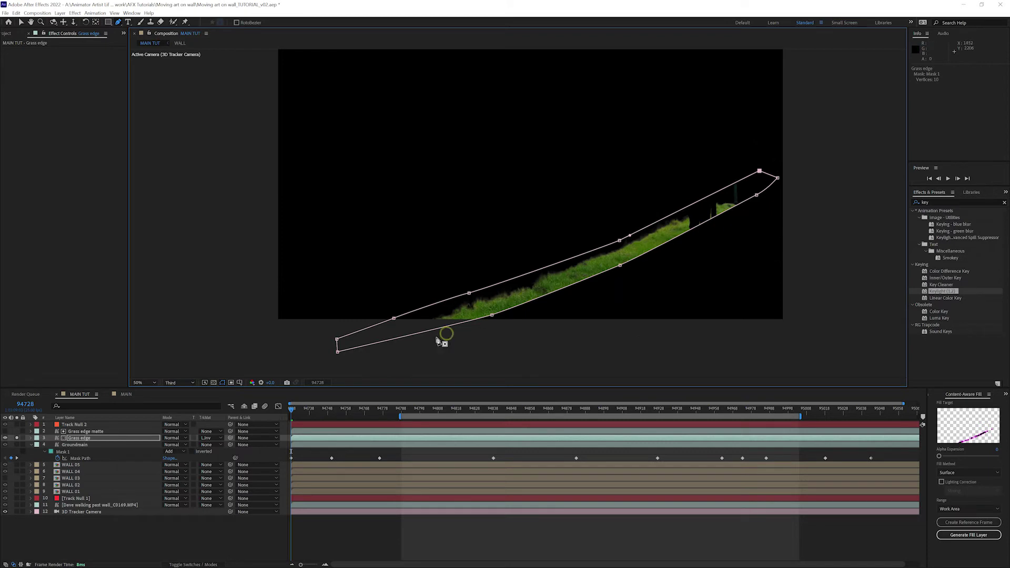
# Step: Reveal the Grass edge layer's Mask Path and start keyframing it at frame 94728
pyautogui.click(84, 439)
pyautogui.press('m')
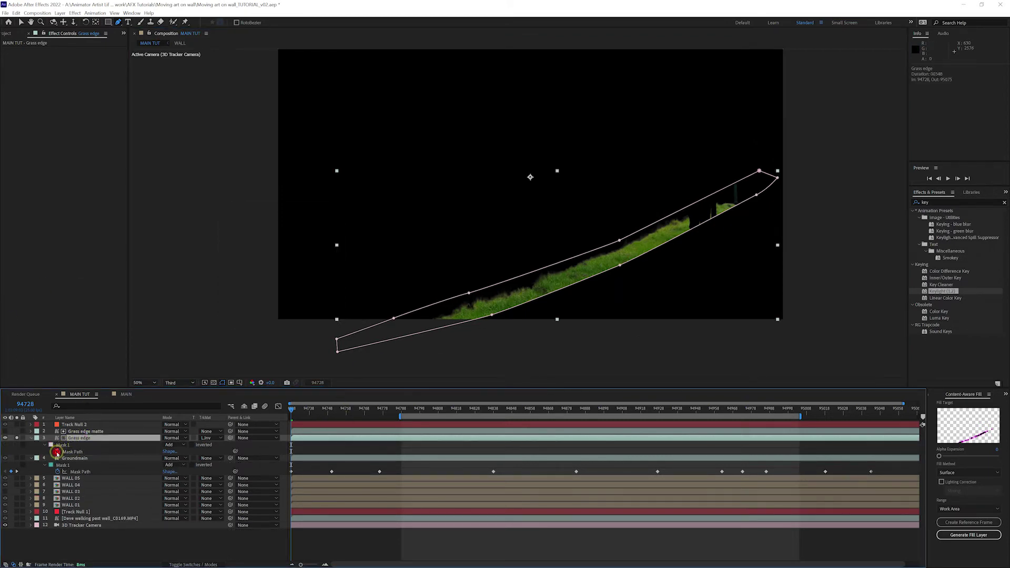
pyautogui.click(57, 452)
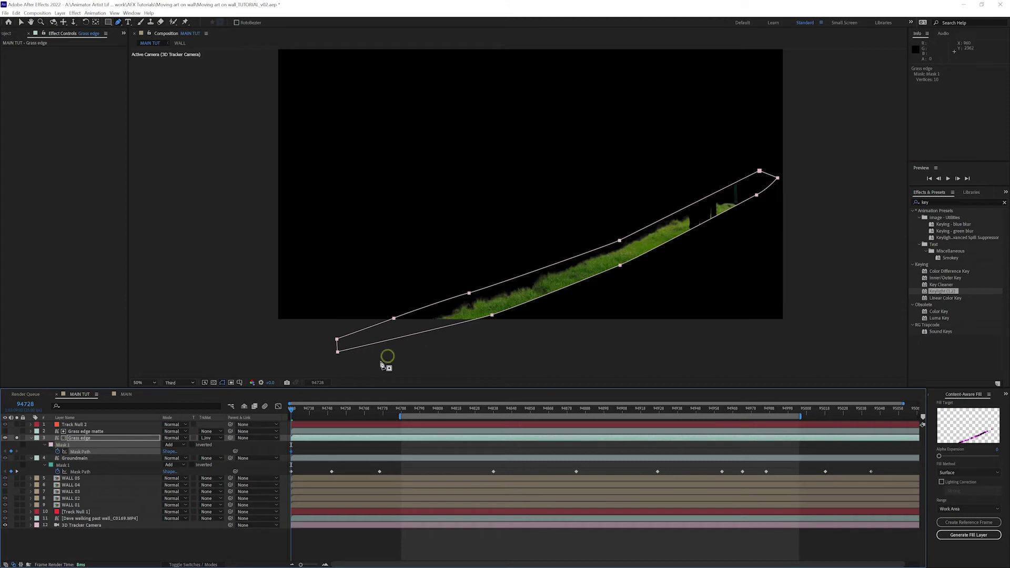
# Step: At frame 94776, keyframe the Grass edge mask by shifting its far-end points inward and raising the upper and lower edge points onto the grass border
pyautogui.click(313, 411)
pyautogui.moveTo(327, 413); pyautogui.dragTo(377, 415)
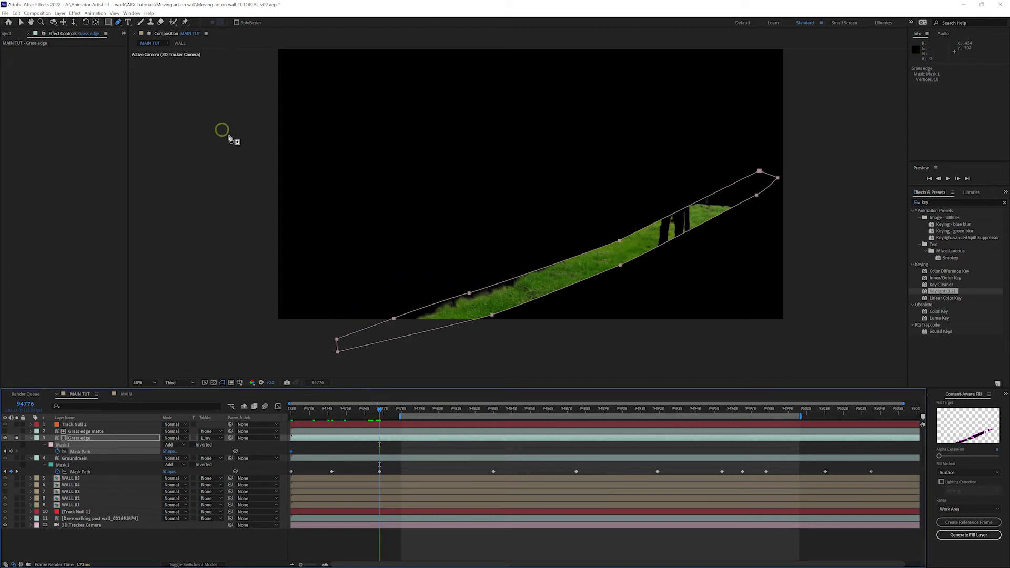
pyautogui.press('v')
pyautogui.click(620, 236)
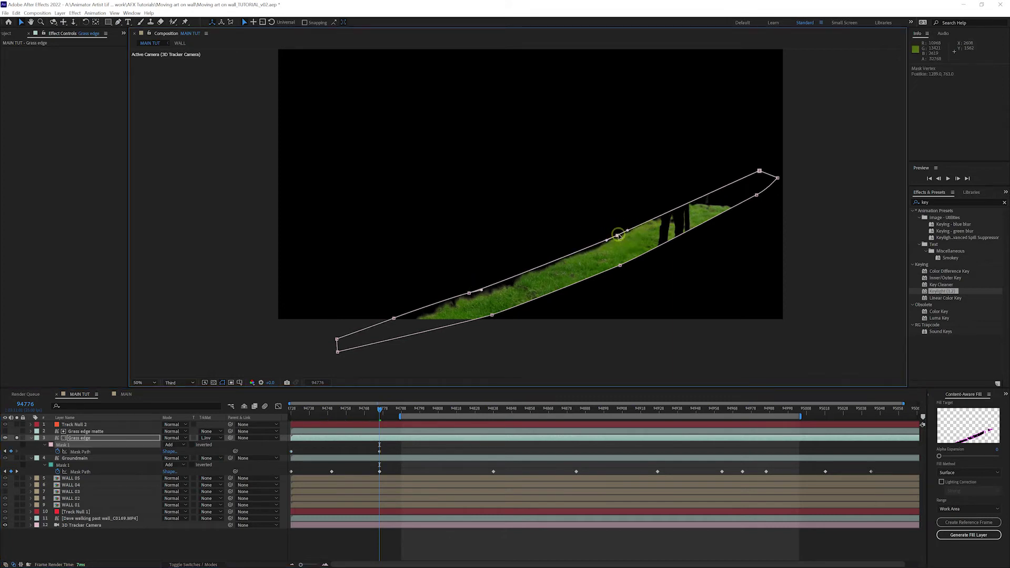
pyautogui.moveTo(761, 174); pyautogui.dragTo(746, 172)
pyautogui.moveTo(622, 266); pyautogui.dragTo(616, 253)
pyautogui.moveTo(756, 196); pyautogui.dragTo(740, 192)
pyautogui.moveTo(493, 314); pyautogui.dragTo(485, 308)
# Step: At frame 94882, raise the Grass edge mask's upper edge above the grass tips and extend both ends beyond the frame
pyautogui.moveTo(383, 410); pyautogui.dragTo(575, 414)
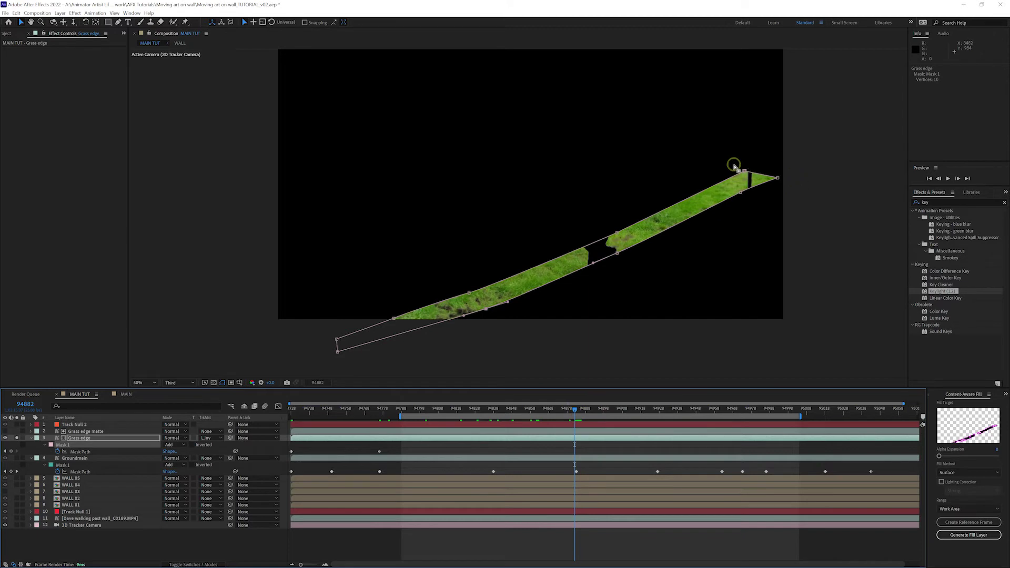
pyautogui.moveTo(744, 172); pyautogui.dragTo(753, 140)
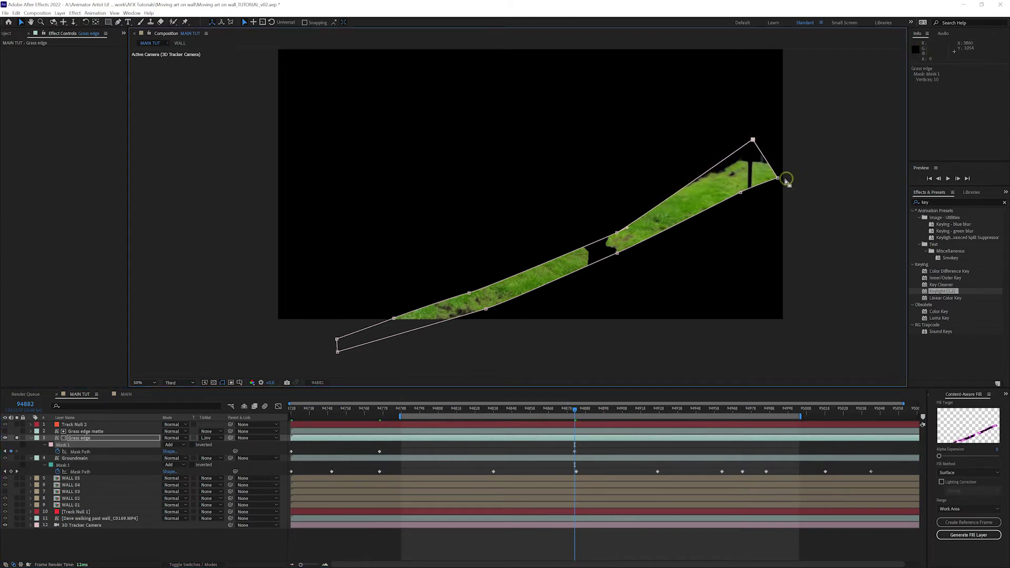
pyautogui.moveTo(779, 178); pyautogui.dragTo(796, 154)
pyautogui.moveTo(741, 192); pyautogui.dragTo(735, 179)
pyautogui.moveTo(616, 233); pyautogui.dragTo(606, 208)
pyautogui.moveTo(469, 294); pyautogui.dragTo(452, 260)
pyautogui.moveTo(397, 317); pyautogui.dragTo(377, 284)
pyautogui.moveTo(336, 339); pyautogui.dragTo(257, 319)
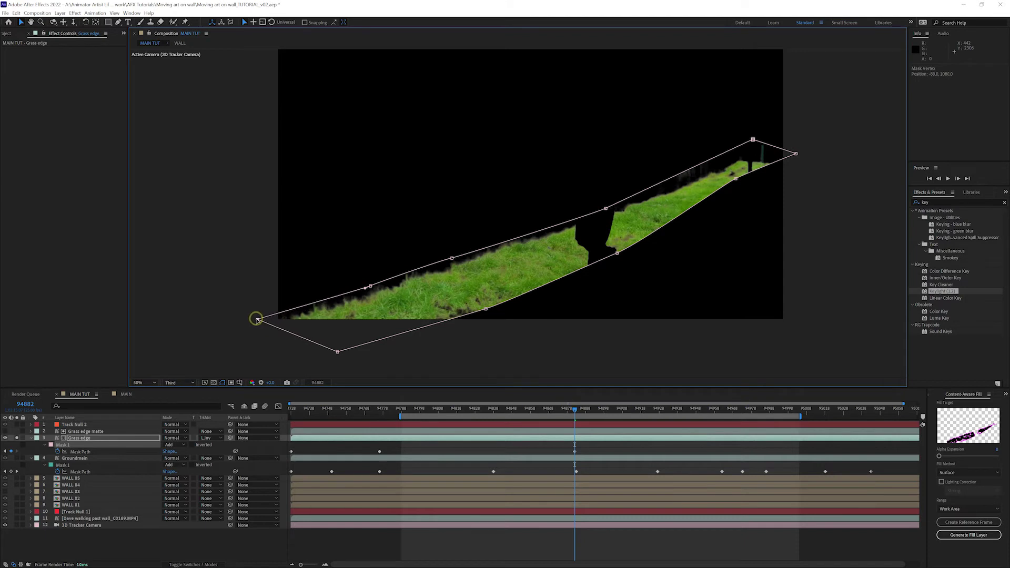
# Step: At frame 94882, pull the Grass edge mask's lower edge up to leave only a narrow strip of grass
pyautogui.click(484, 310)
pyautogui.moveTo(457, 291); pyautogui.dragTo(451, 285)
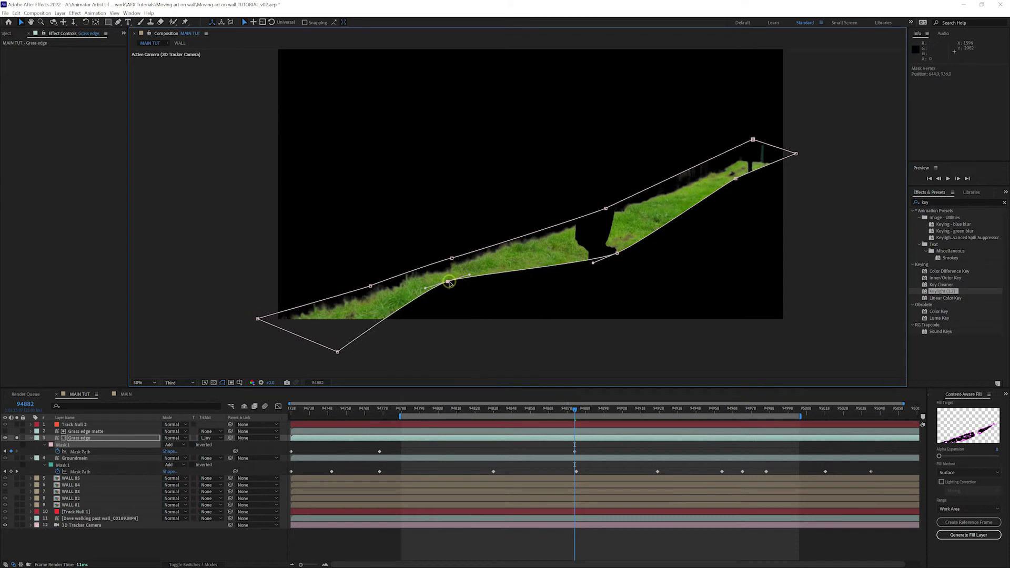
pyautogui.moveTo(341, 354); pyautogui.dragTo(272, 341)
pyautogui.moveTo(618, 255); pyautogui.dragTo(606, 237)
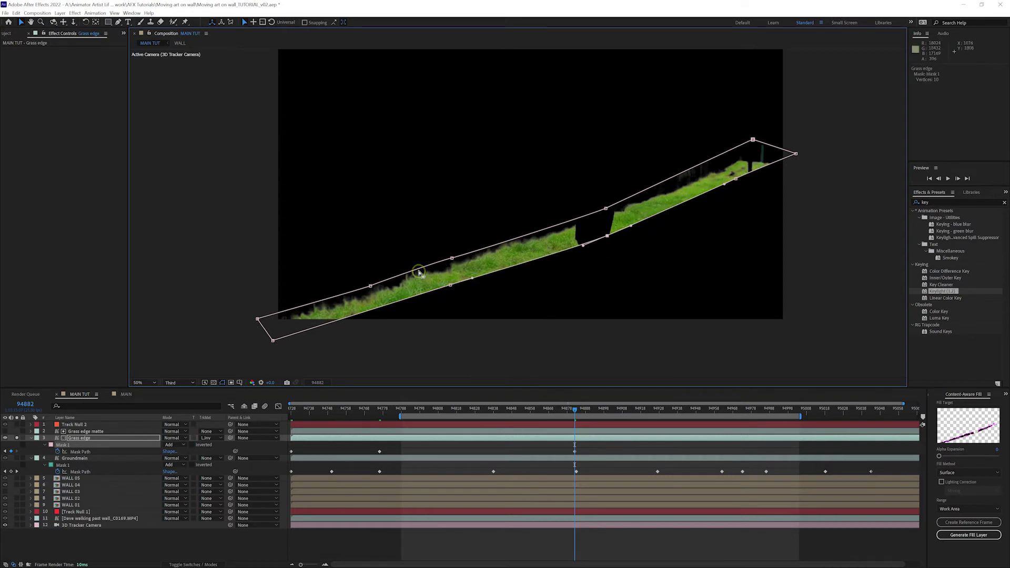
# Step: At frame 94940, lower the Grass edge mask's far end and reposition the middle points to follow the grass border
pyautogui.moveTo(582, 409); pyautogui.dragTo(685, 412)
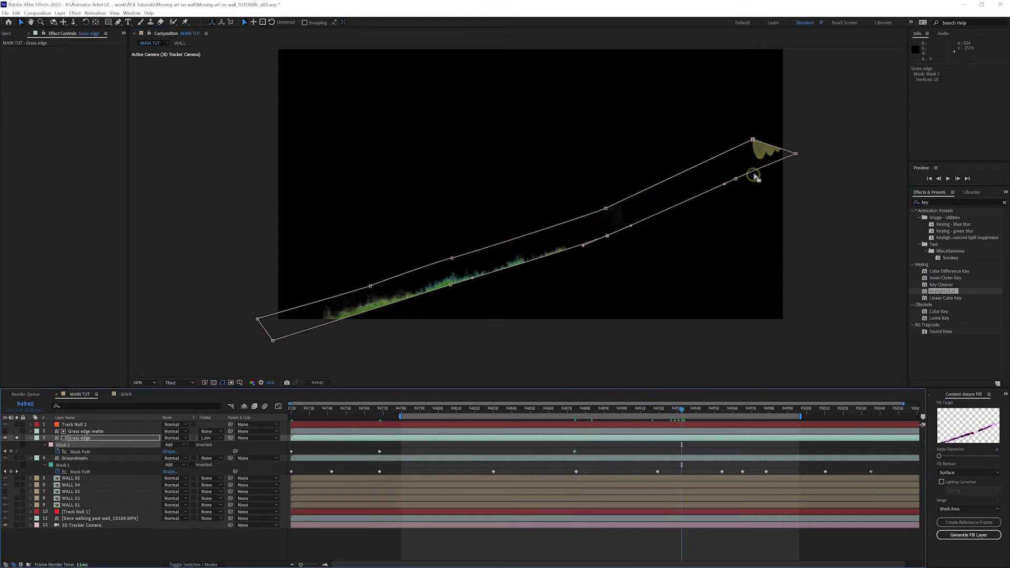
pyautogui.click(796, 153)
pyautogui.moveTo(796, 154); pyautogui.dragTo(816, 184)
pyautogui.moveTo(735, 177); pyautogui.dragTo(779, 204)
pyautogui.moveTo(752, 140); pyautogui.dragTo(802, 167)
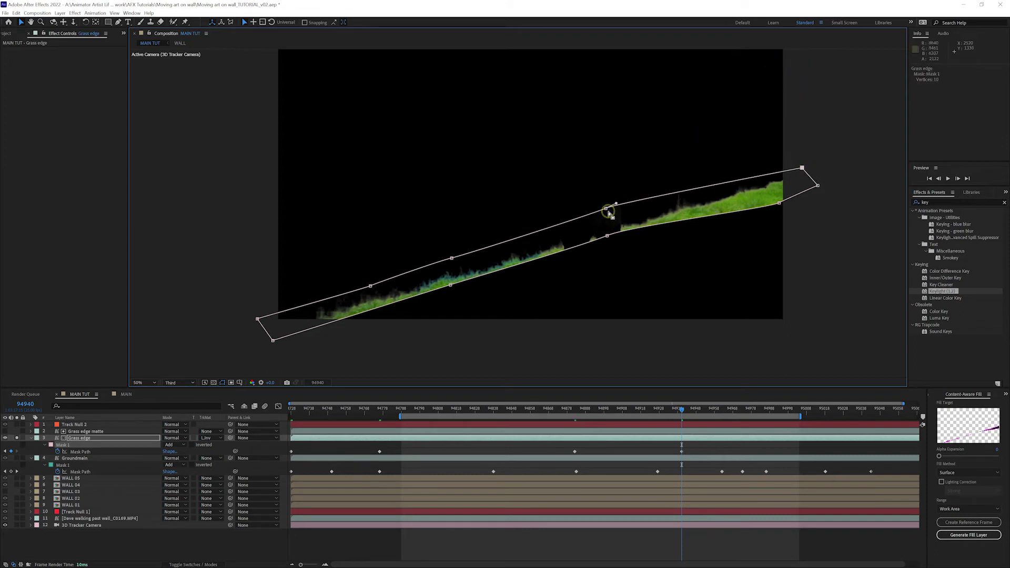
pyautogui.moveTo(608, 213); pyautogui.dragTo(614, 250)
pyautogui.moveTo(450, 285); pyautogui.dragTo(458, 296)
pyautogui.moveTo(452, 256); pyautogui.dragTo(453, 268)
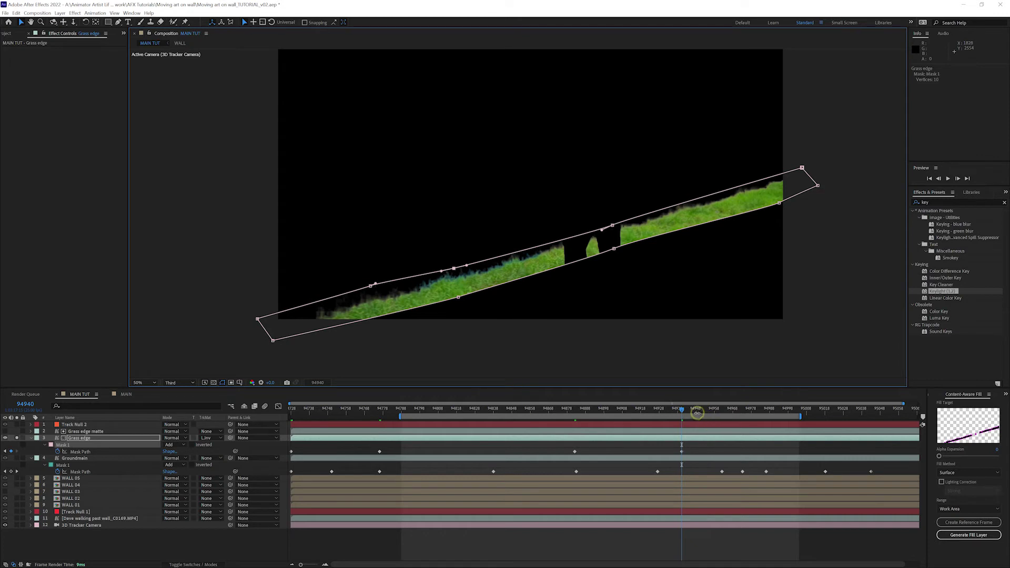
# Step: At frame 95000, reshape the whole Grass edge mask downward into a flatter strip around the grass border
pyautogui.moveTo(719, 410); pyautogui.dragTo(792, 412)
pyautogui.moveTo(818, 186); pyautogui.dragTo(840, 276)
pyautogui.moveTo(780, 203); pyautogui.dragTo(801, 280)
pyautogui.moveTo(813, 152); pyautogui.dragTo(815, 243)
pyautogui.moveTo(611, 249); pyautogui.dragTo(634, 309)
pyautogui.moveTo(458, 298); pyautogui.dragTo(467, 333)
pyautogui.moveTo(613, 225); pyautogui.dragTo(658, 270)
pyautogui.moveTo(458, 271); pyautogui.dragTo(463, 290)
pyautogui.moveTo(371, 285); pyautogui.dragTo(373, 301)
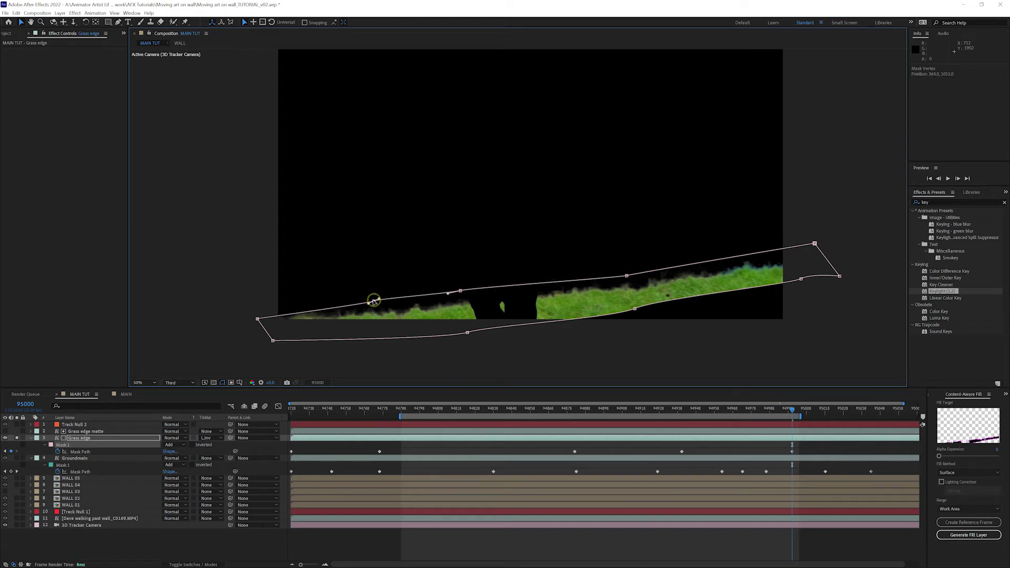
pyautogui.moveTo(242, 316)
pyautogui.mouseDown()
pyautogui.moveTo(266, 324)
pyautogui.moveTo(254, 306)
pyautogui.mouseUp()
pyautogui.moveTo(467, 332); pyautogui.dragTo(457, 322)
pyautogui.moveTo(637, 309); pyautogui.dragTo(597, 312)
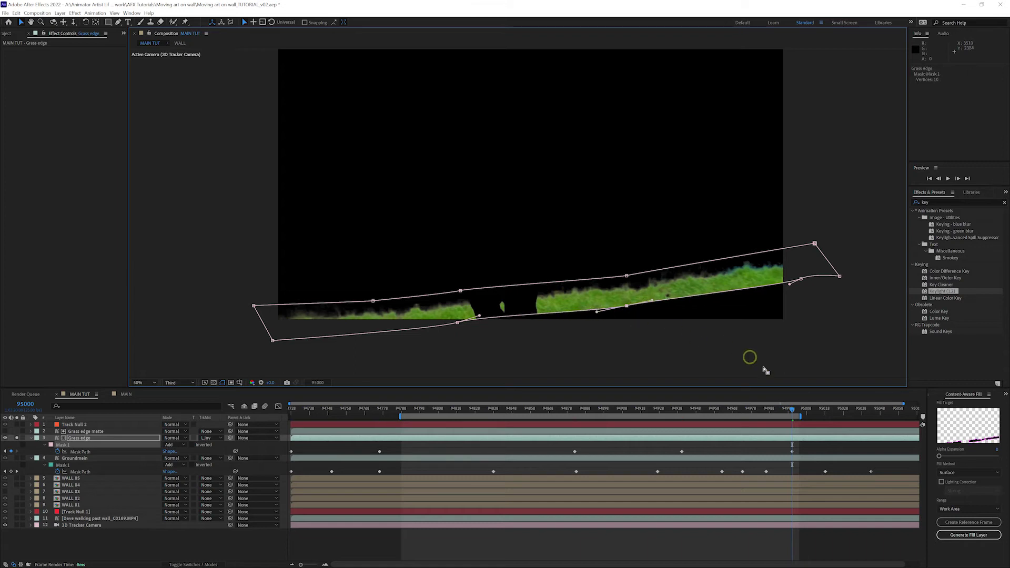
# Step: At frame 95027, reshape the Grass edge mask into a nearly horizontal strip enclosing the grass tips across the frame
pyautogui.click(842, 410)
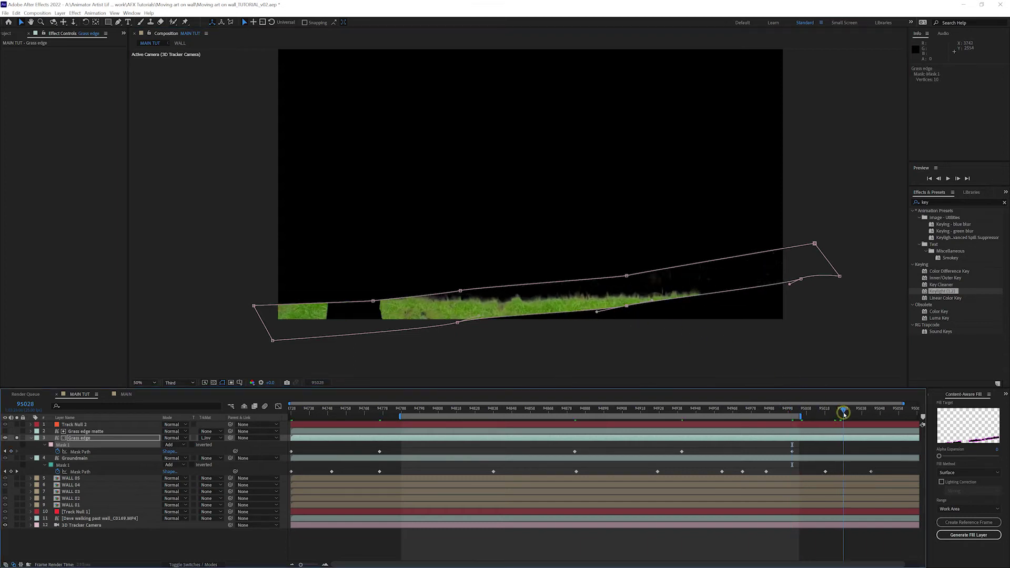
pyautogui.moveTo(254, 306); pyautogui.dragTo(250, 282)
pyautogui.moveTo(372, 301); pyautogui.dragTo(394, 285)
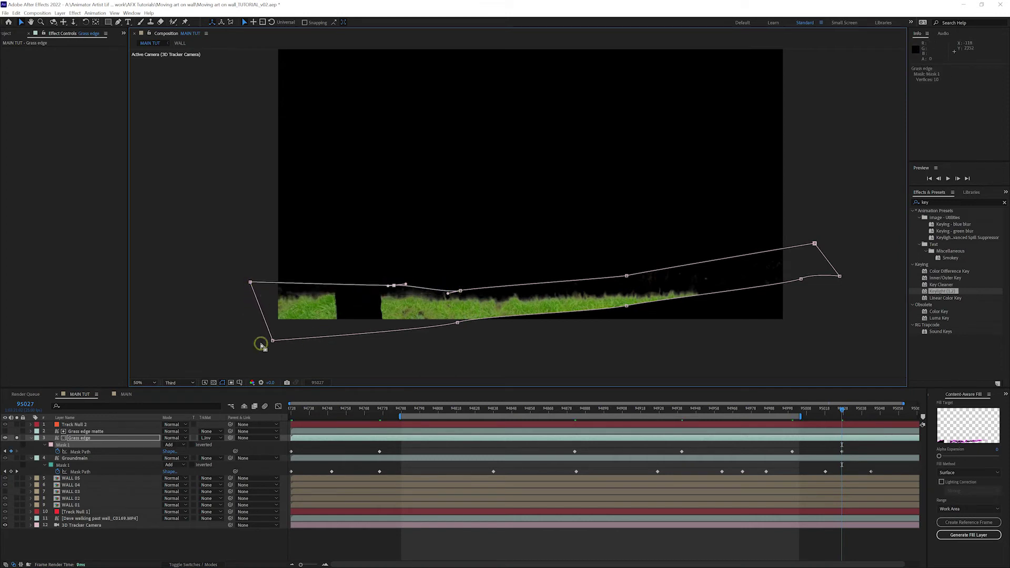
pyautogui.moveTo(273, 340); pyautogui.dragTo(258, 312)
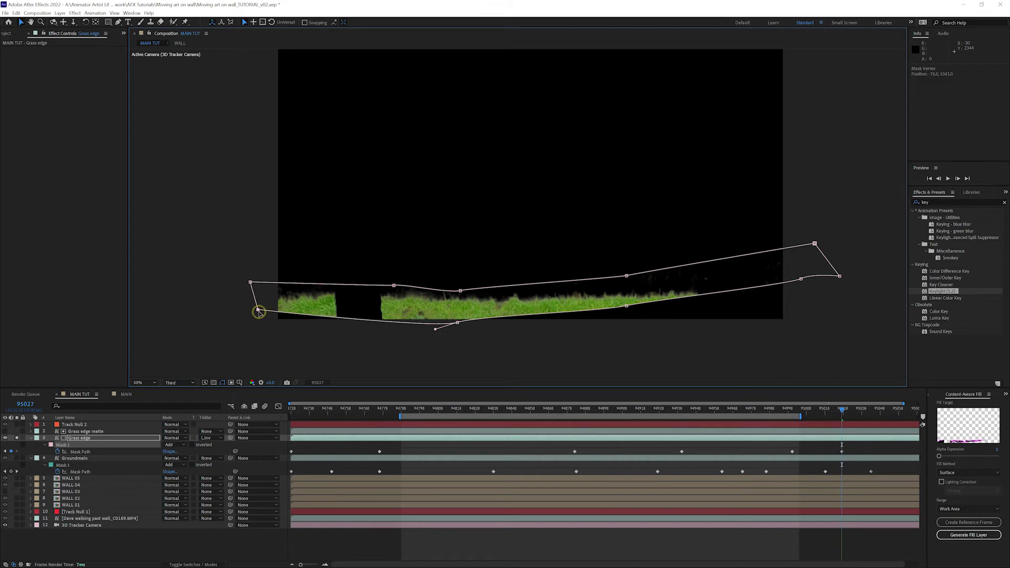
pyautogui.moveTo(455, 322); pyautogui.dragTo(427, 315)
pyautogui.moveTo(859, 268); pyautogui.dragTo(793, 309)
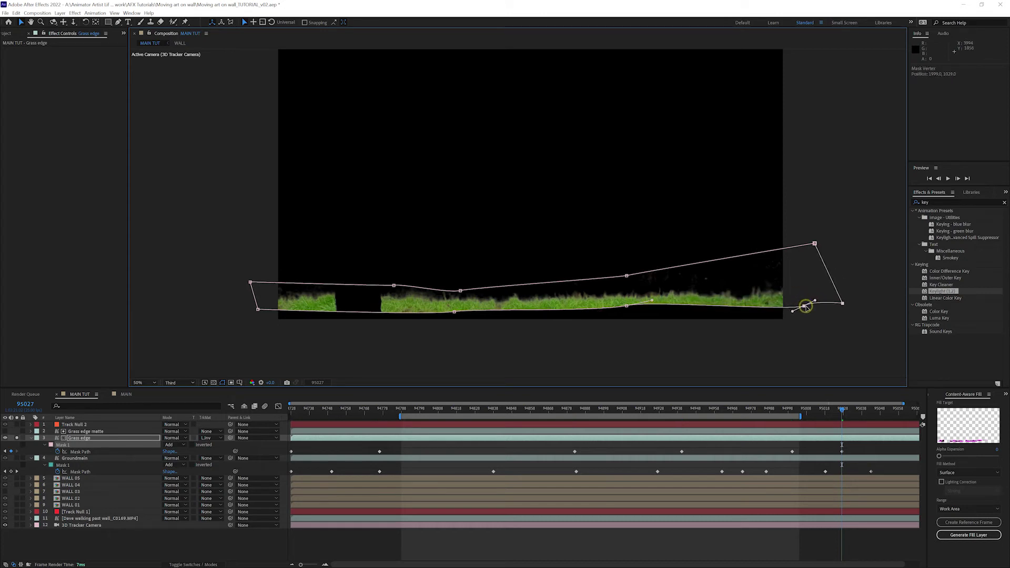
pyautogui.click(814, 244)
pyautogui.moveTo(815, 251); pyautogui.dragTo(828, 289)
pyautogui.moveTo(626, 277); pyautogui.dragTo(629, 284)
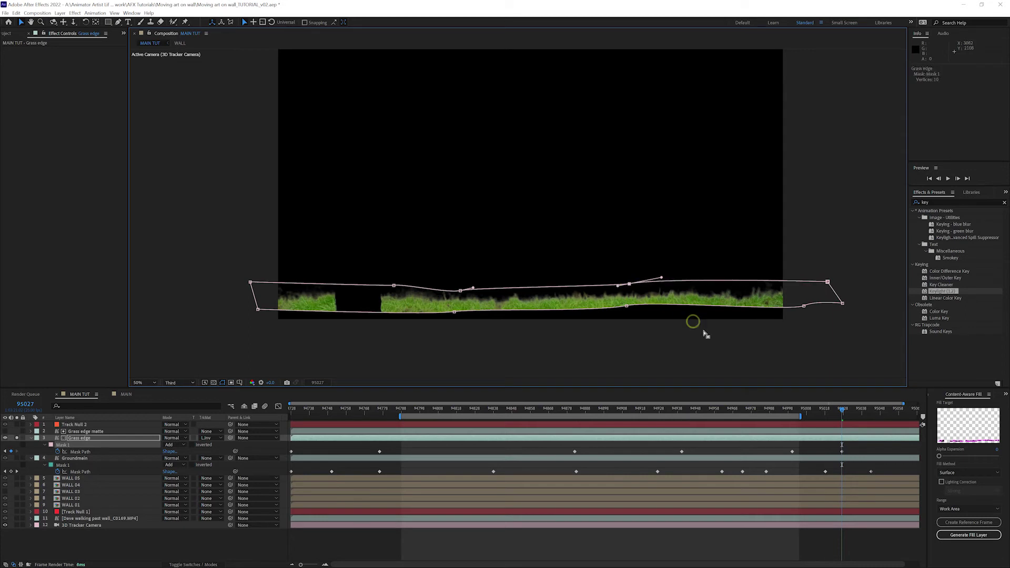
# Step: At frame 94836, raise the Grass edge mask's upper points above the grass tips and tighten its lower edge and far end
pyautogui.moveTo(848, 410); pyautogui.dragTo(632, 411)
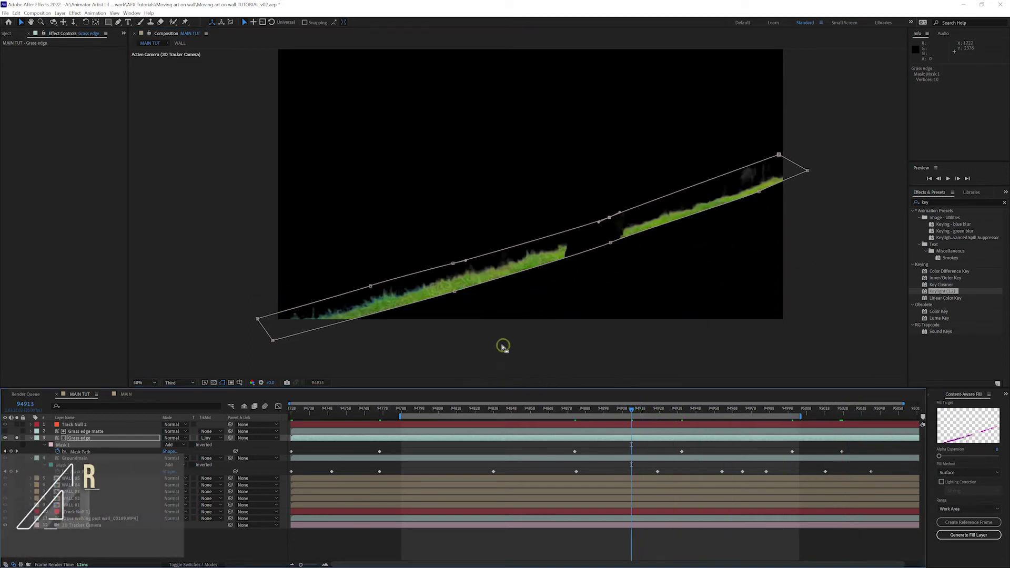
pyautogui.moveTo(347, 416); pyautogui.dragTo(490, 415)
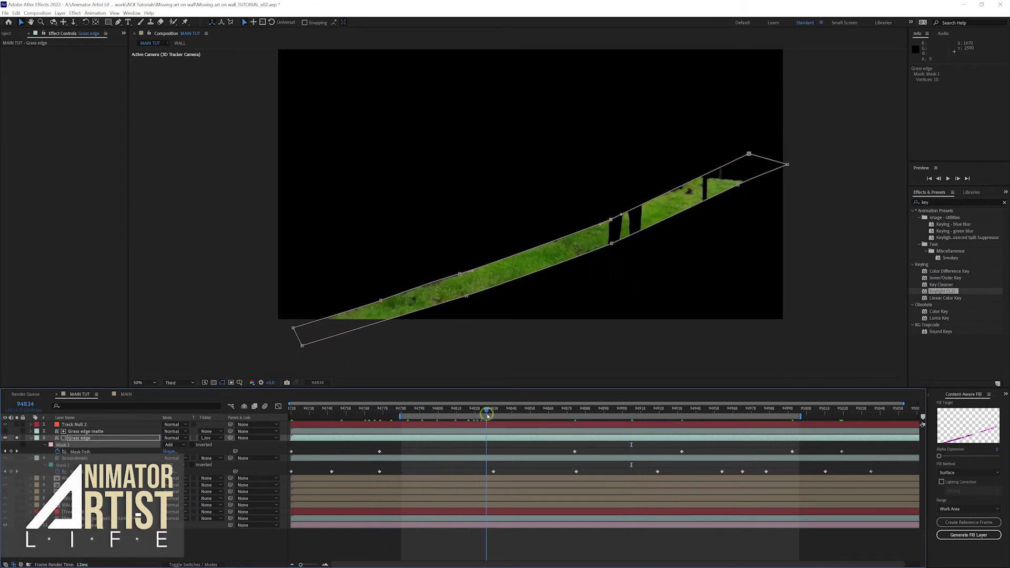
pyautogui.moveTo(610, 217); pyautogui.dragTo(607, 210)
pyautogui.moveTo(458, 272); pyautogui.dragTo(456, 267)
pyautogui.moveTo(380, 300); pyautogui.dragTo(374, 291)
pyautogui.moveTo(293, 328); pyautogui.dragTo(279, 316)
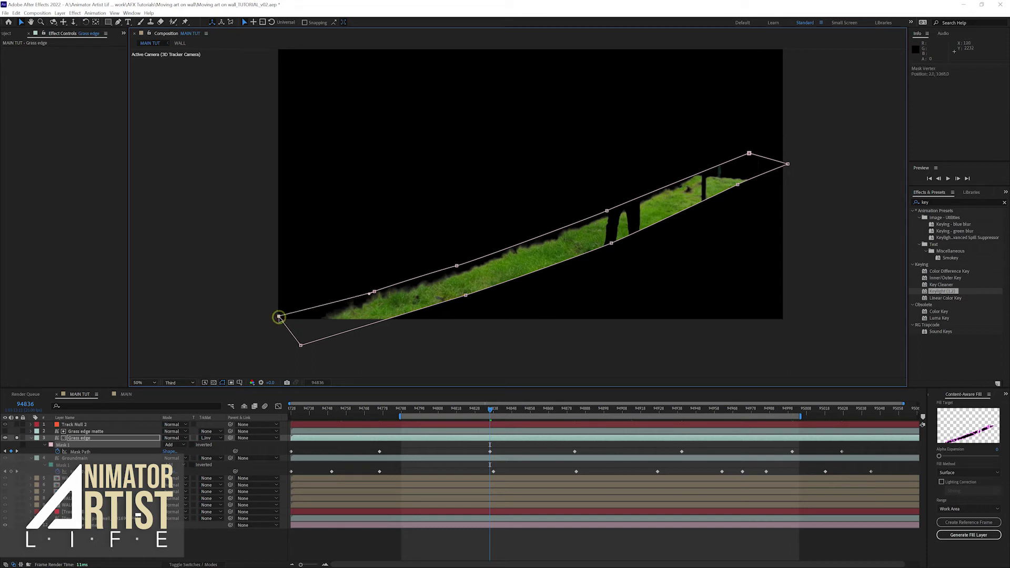
pyautogui.moveTo(749, 154)
pyautogui.mouseDown()
pyautogui.moveTo(740, 150)
pyautogui.moveTo(749, 150)
pyautogui.mouseUp()
pyautogui.moveTo(738, 184); pyautogui.dragTo(772, 171)
pyautogui.moveTo(609, 242); pyautogui.dragTo(609, 238)
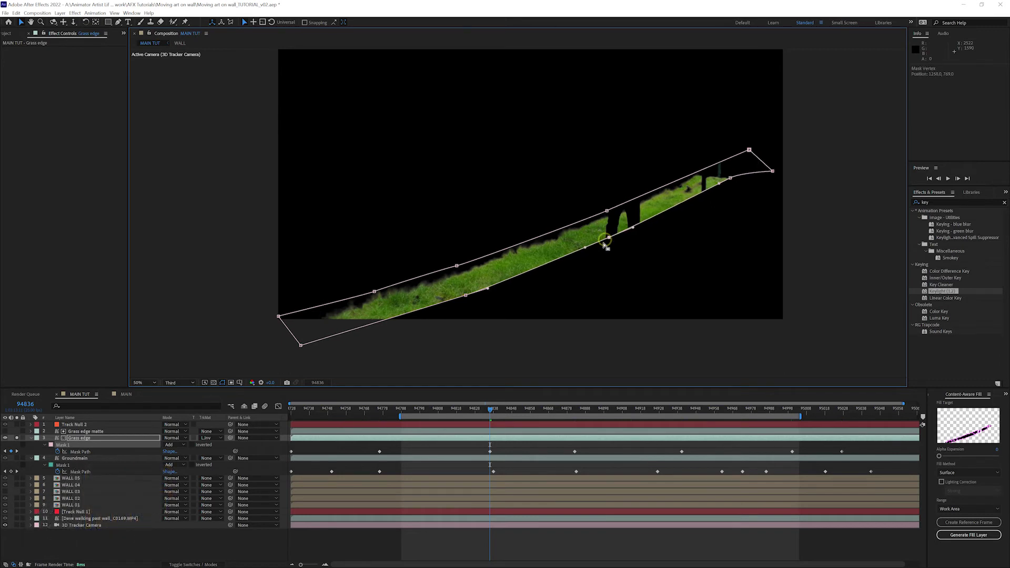
# Step: At frame 94866, move the entire Grass edge mask slightly down and right to cover the grass border
pyautogui.moveTo(495, 411); pyautogui.dragTo(545, 419)
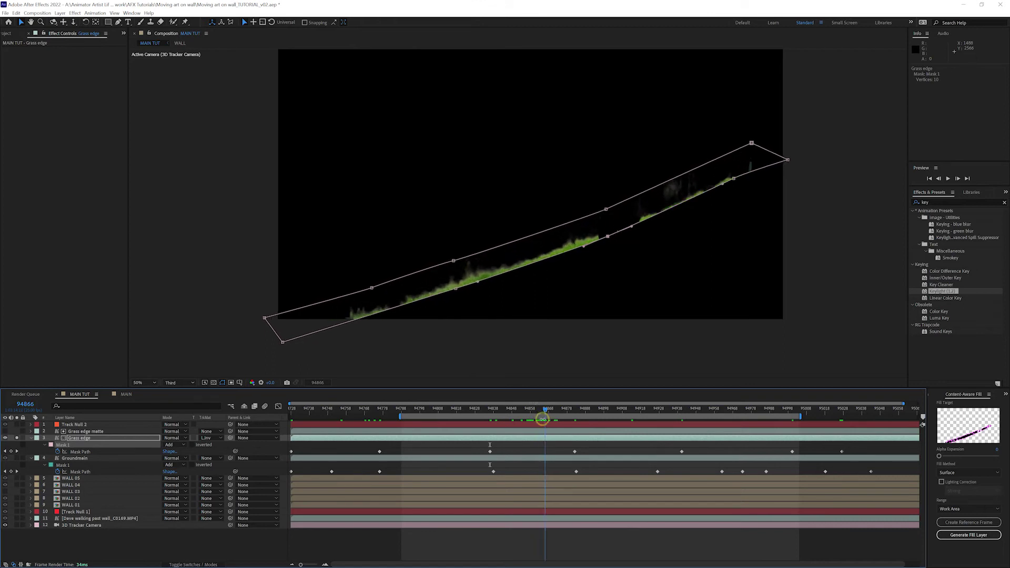
pyautogui.click(607, 238)
pyautogui.moveTo(618, 205); pyautogui.dragTo(638, 207)
pyautogui.doubleClick(627, 202)
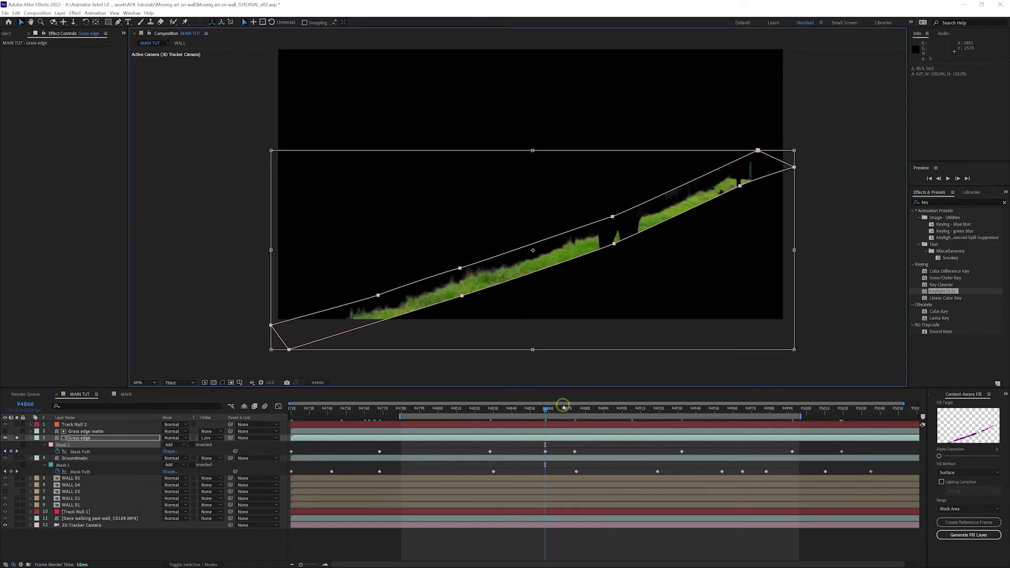
# Step: At frame 94860, move the entire Grass edge mask slightly up and left to clear the grass tips
pyautogui.moveTo(546, 413); pyautogui.dragTo(533, 413)
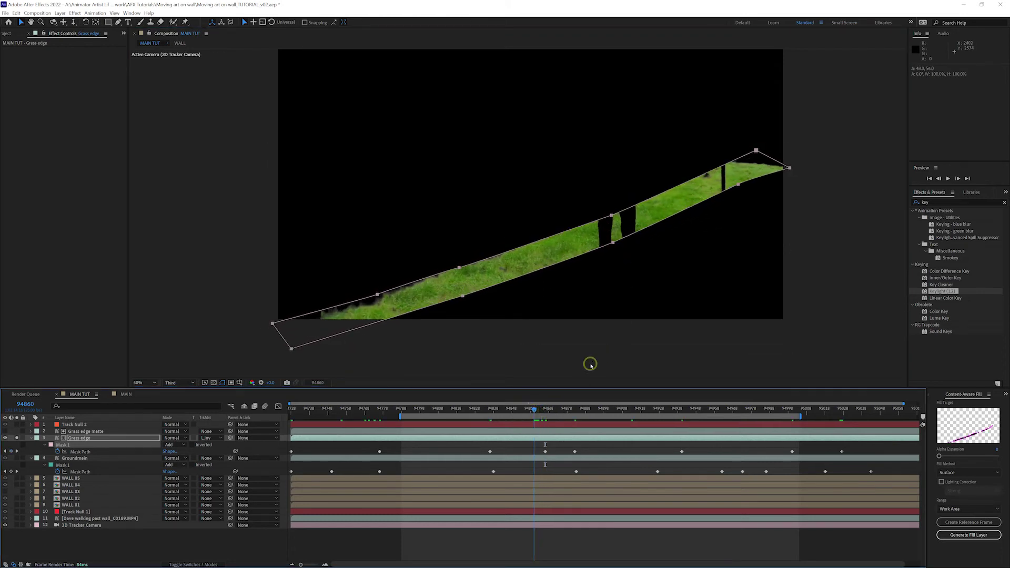
pyautogui.doubleClick(587, 225)
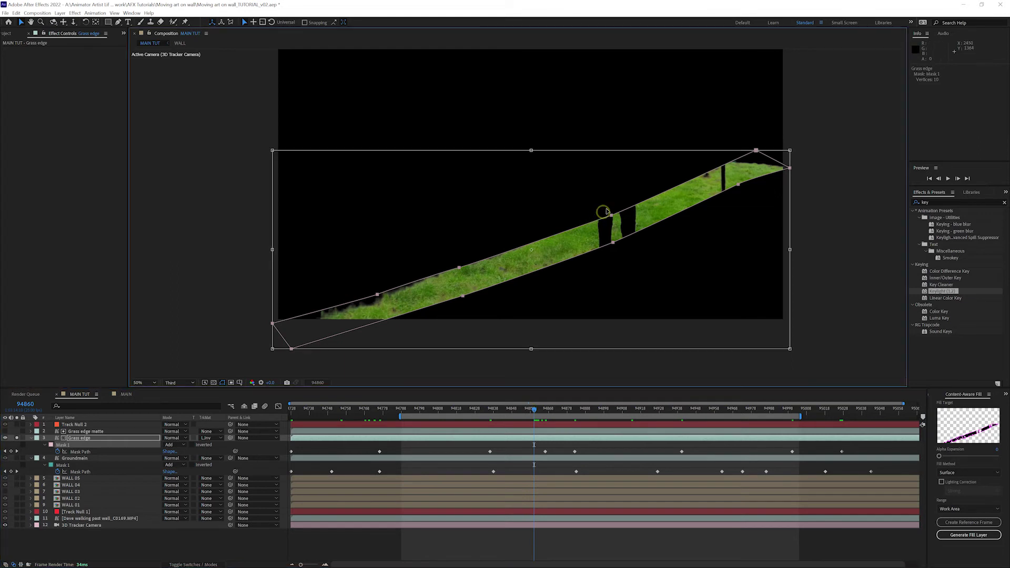
pyautogui.moveTo(636, 206); pyautogui.dragTo(629, 198)
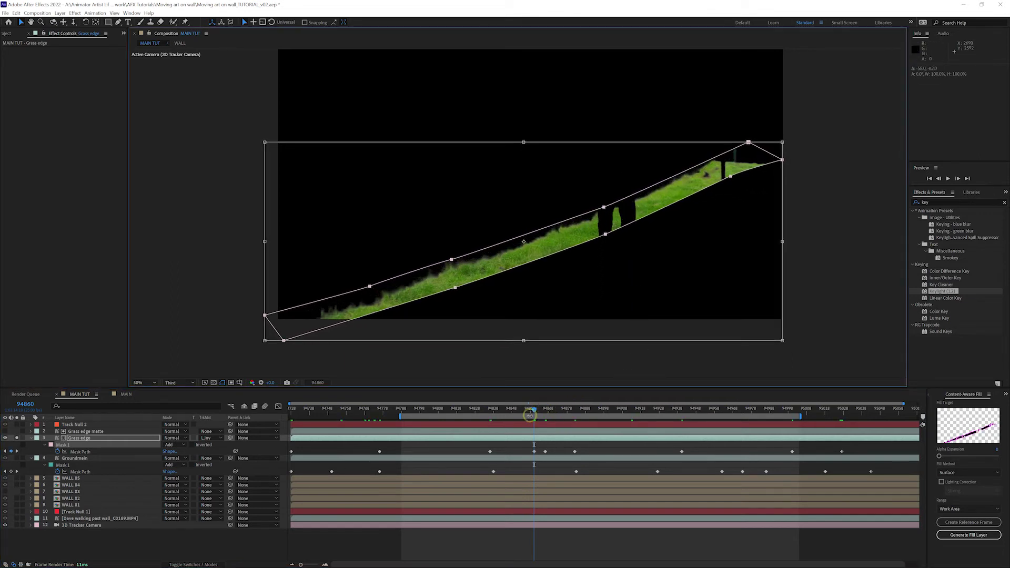
# Step: At frame 94876, shift the entire Grass edge mask slightly up and left above the grass tips
pyautogui.moveTo(533, 411); pyautogui.dragTo(563, 418)
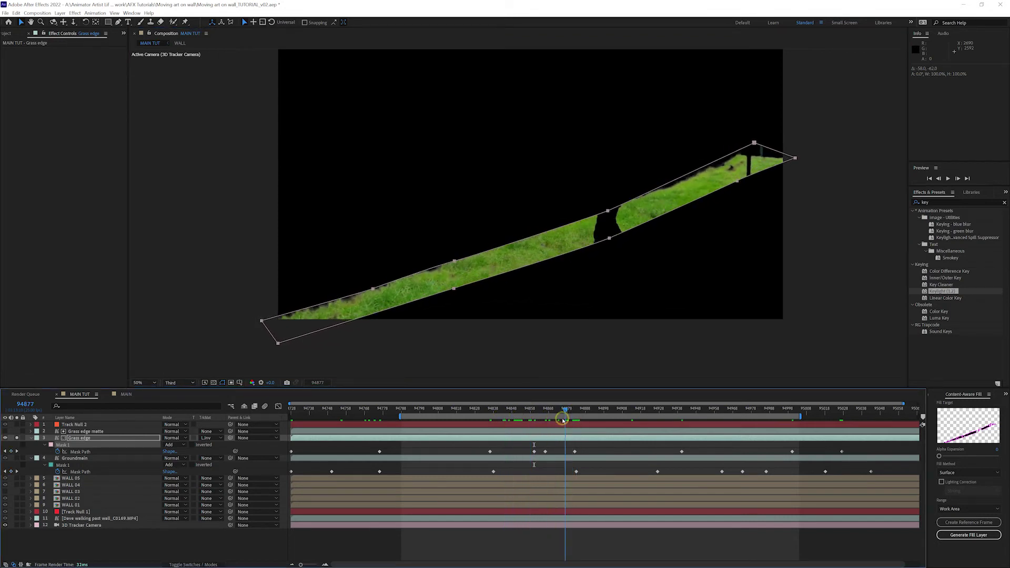
pyautogui.doubleClick(593, 218)
pyautogui.moveTo(597, 213); pyautogui.dragTo(592, 204)
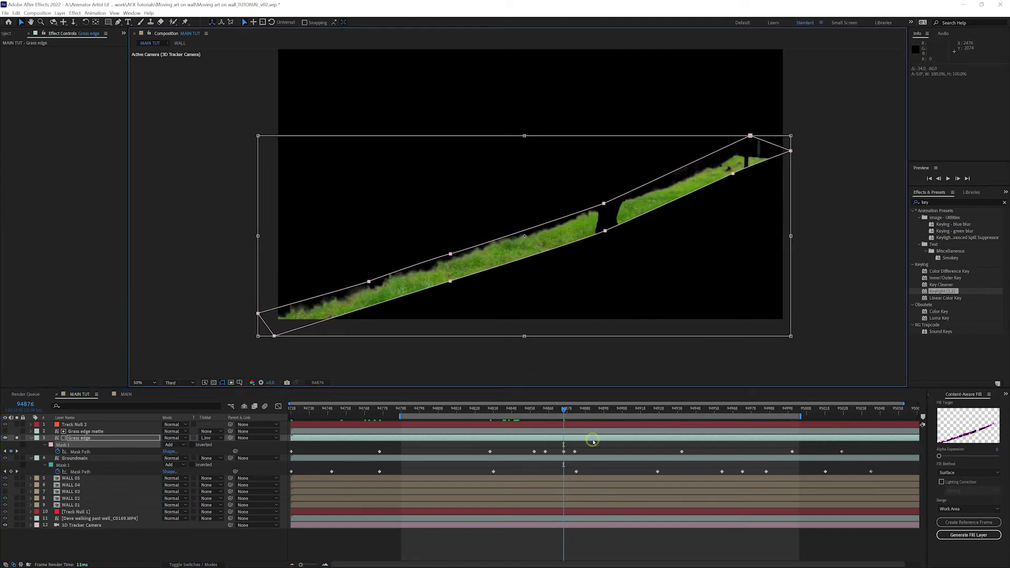
# Step: At frame 94935, nudge the entire Grass edge mask slightly downward to include more of the grass border
pyautogui.moveTo(547, 409); pyautogui.dragTo(669, 415)
pyautogui.doubleClick(711, 195)
pyautogui.moveTo(711, 195); pyautogui.dragTo(713, 198)
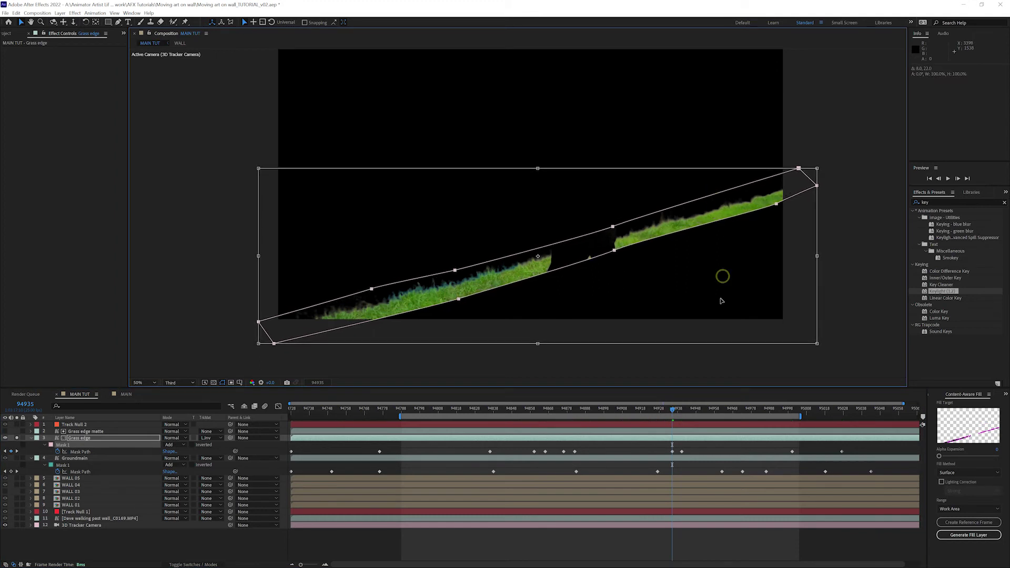
# Step: At frame 94982, raise the far-end and middle points of the Grass edge mask's upper edge above the grass tips
pyautogui.moveTo(677, 411); pyautogui.dragTo(759, 421)
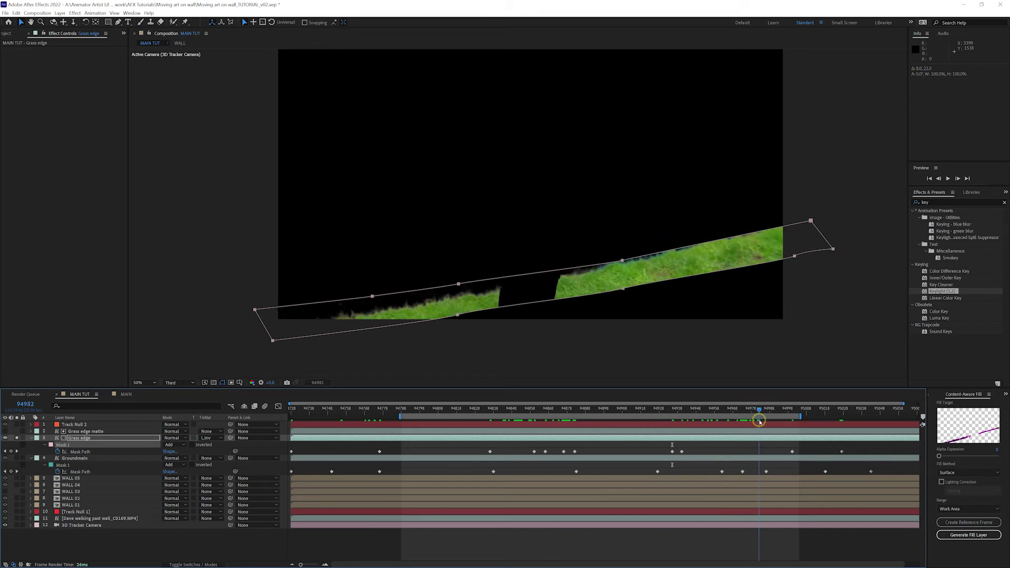
pyautogui.click(825, 210)
pyautogui.moveTo(810, 220); pyautogui.dragTo(811, 203)
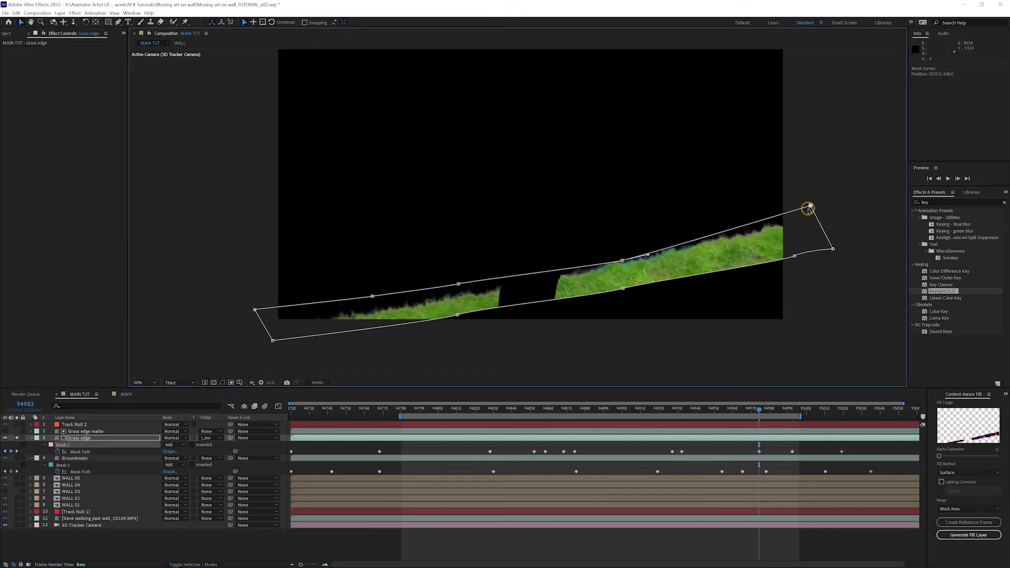
pyautogui.moveTo(623, 263); pyautogui.dragTo(621, 254)
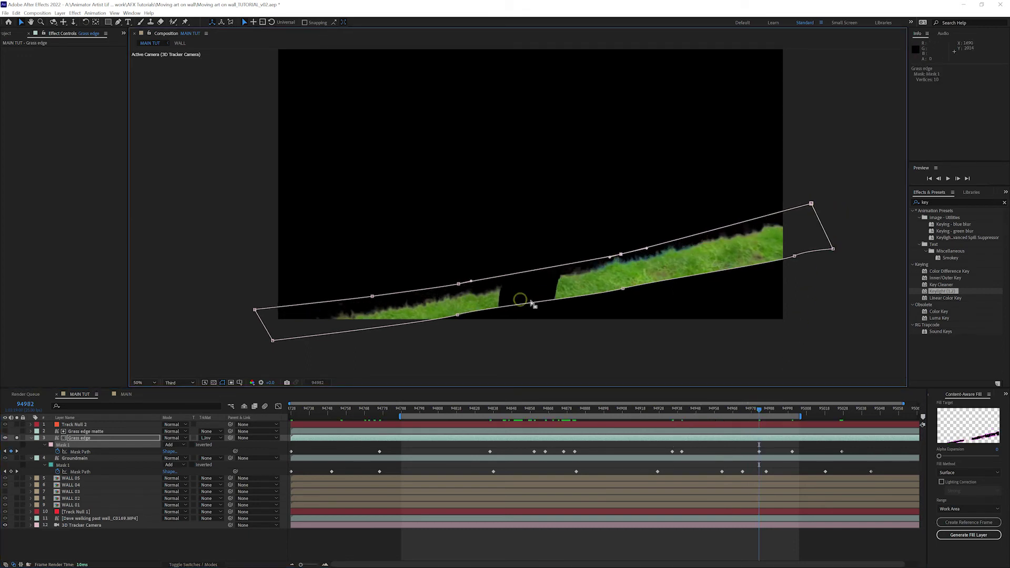
# Step: Save the project and set the Grass edge layer's Mask Feather to 52 pixels at frame 95034
pyautogui.moveTo(753, 411); pyautogui.dragTo(854, 415)
pyautogui.click(83, 440)
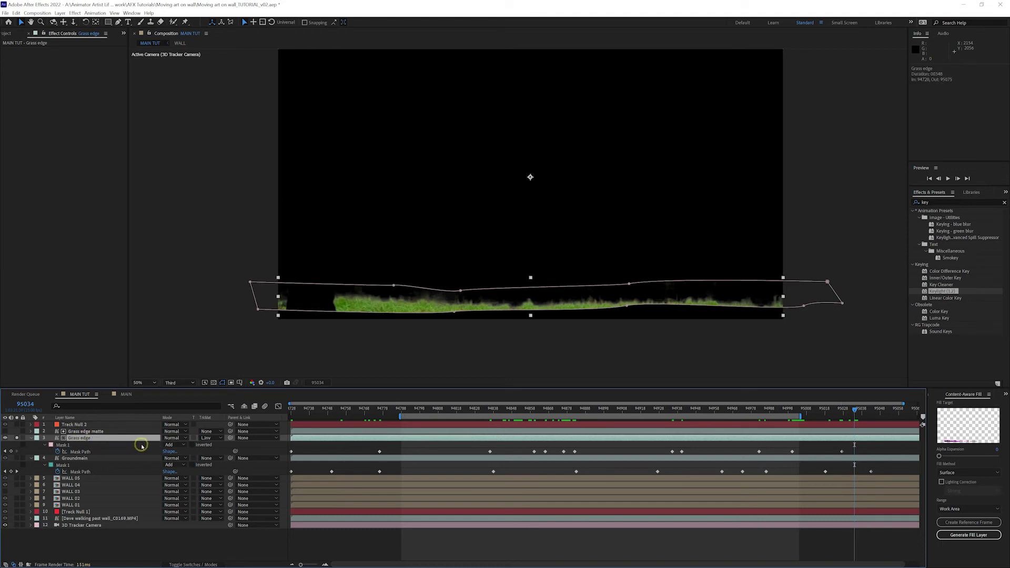
pyautogui.hotkey('ctrl', 's')
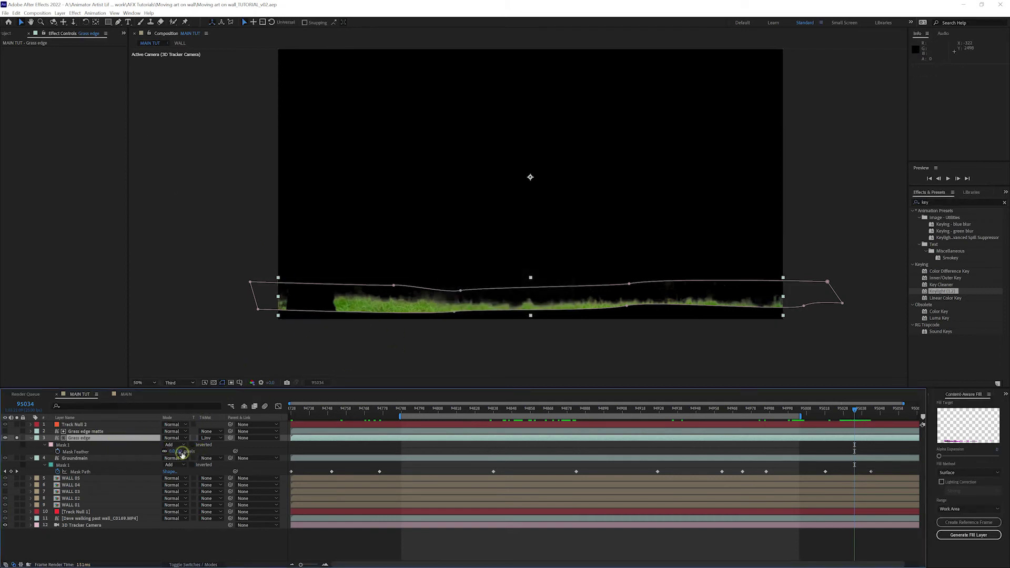
pyautogui.moveTo(171, 451); pyautogui.dragTo(190, 453)
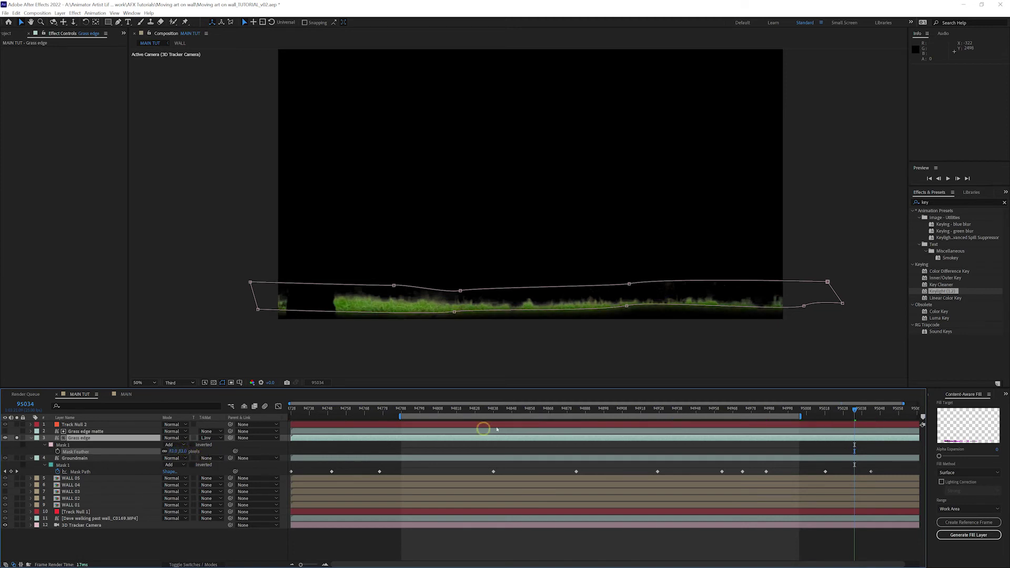
# Step: Reveal the Grass edge layer's Mask Path and raise the far-end point of the mask's upper edge at frame 94794
pyautogui.moveTo(326, 410); pyautogui.dragTo(411, 414)
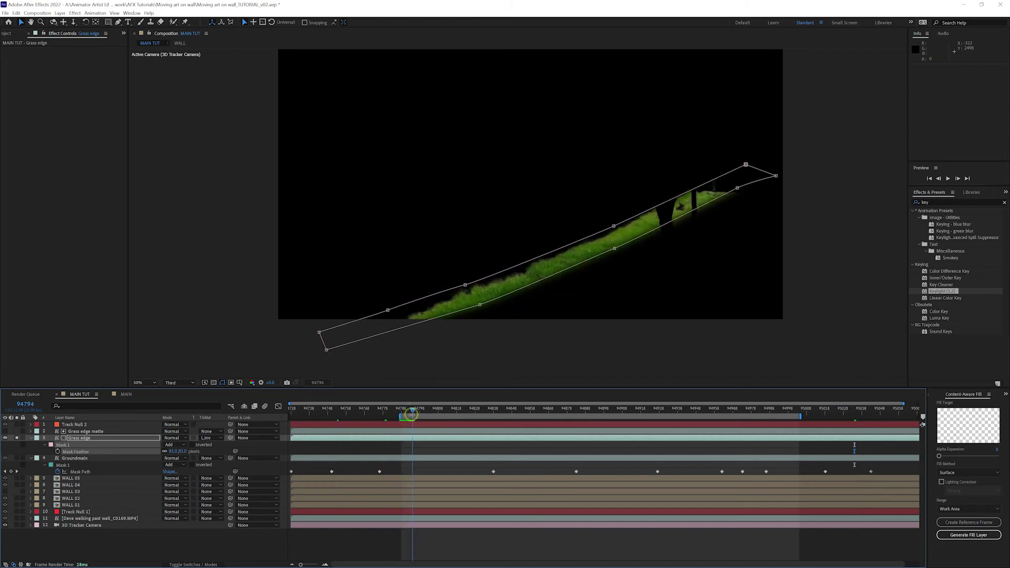
pyautogui.doubleClick(744, 165)
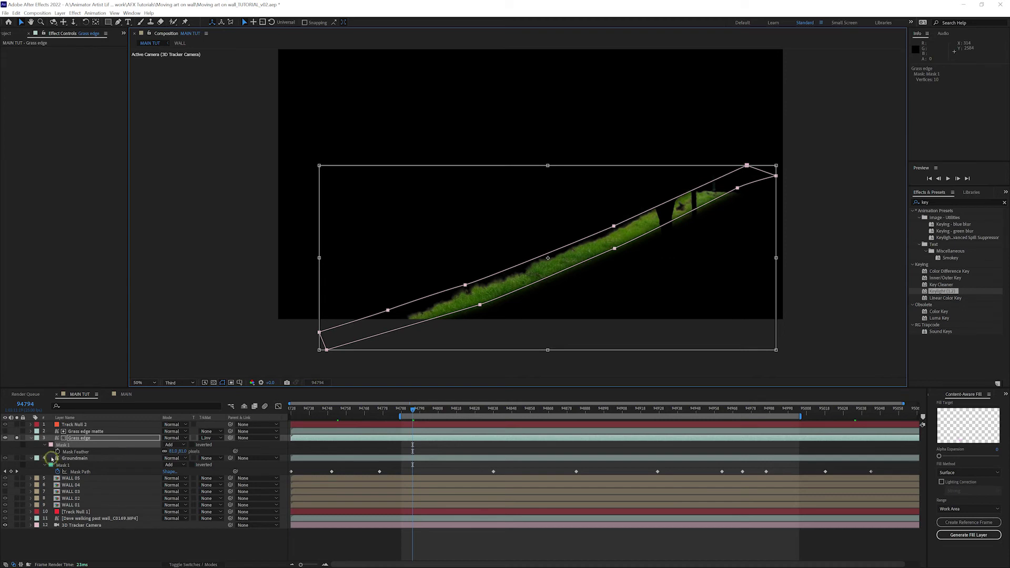
pyautogui.click(67, 446)
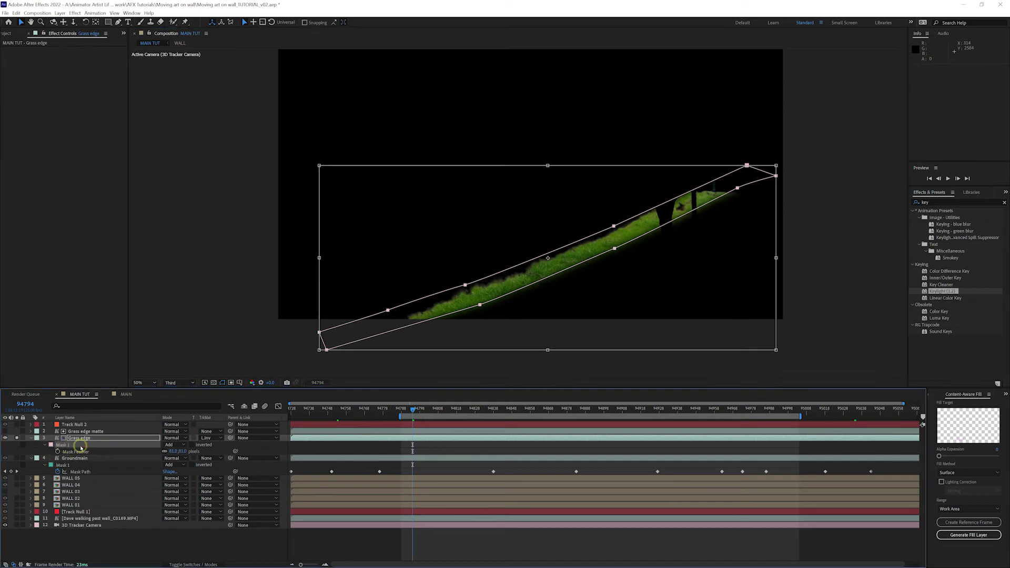
pyautogui.press('m')
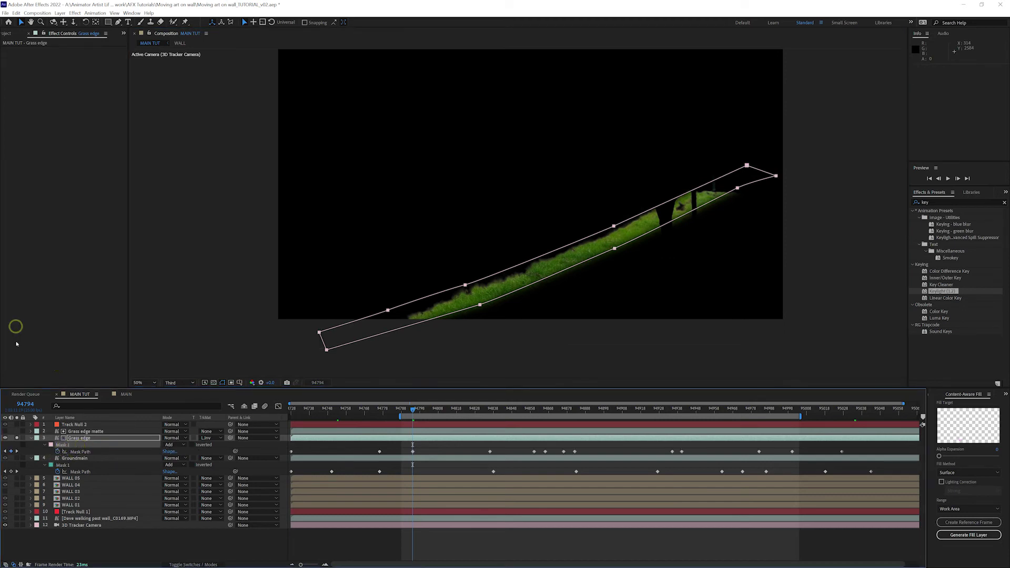
pyautogui.click(80, 451)
pyautogui.click(713, 182)
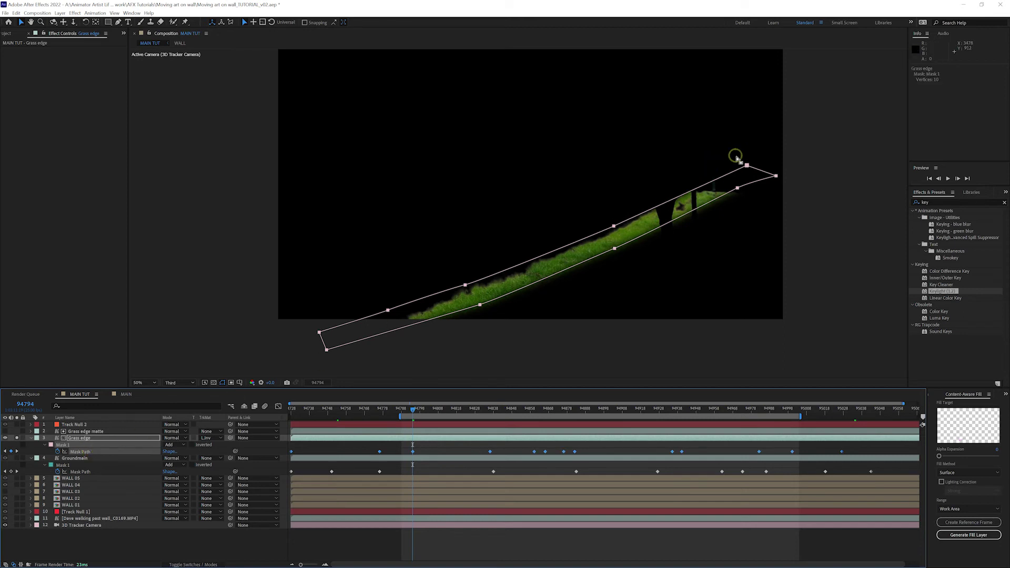
pyautogui.moveTo(747, 166); pyautogui.dragTo(738, 158)
# Step: Solo the Groundmain layer together with Grass edge and preview the combined grass over the work area
pyautogui.click(443, 415)
pyautogui.moveTo(413, 414); pyautogui.dragTo(776, 416)
pyautogui.click(60, 407)
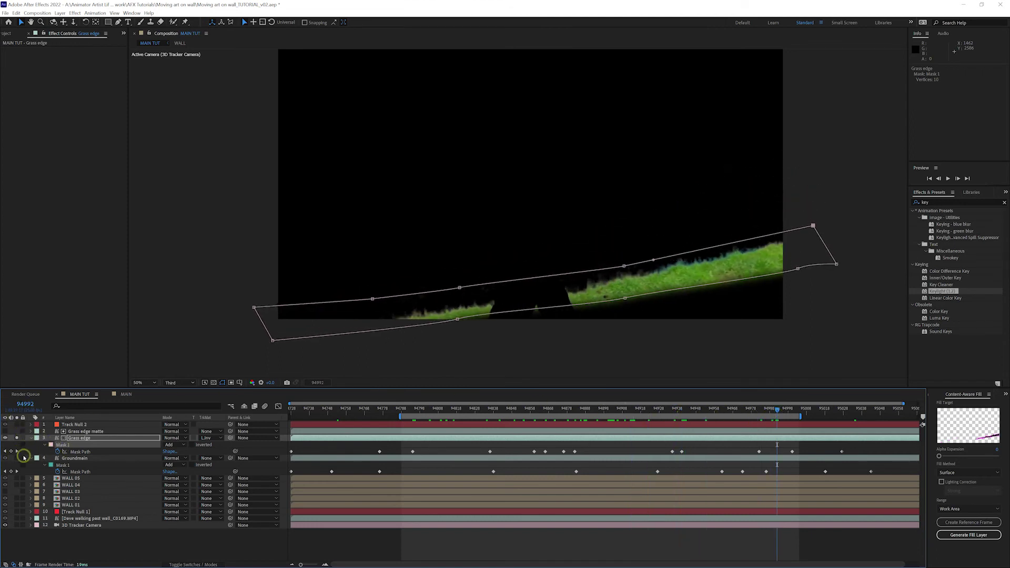
pyautogui.click(17, 457)
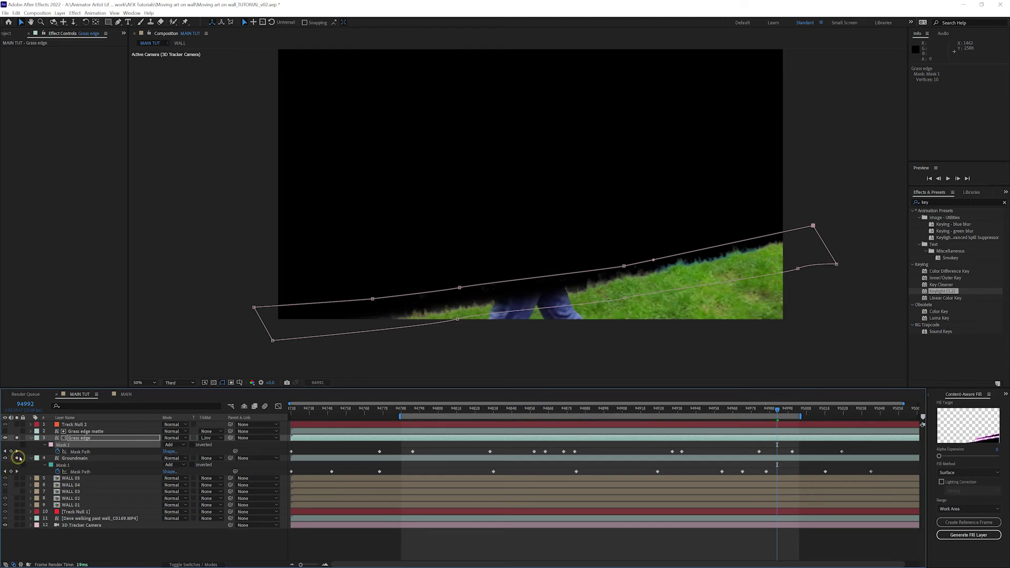
pyautogui.click(824, 337)
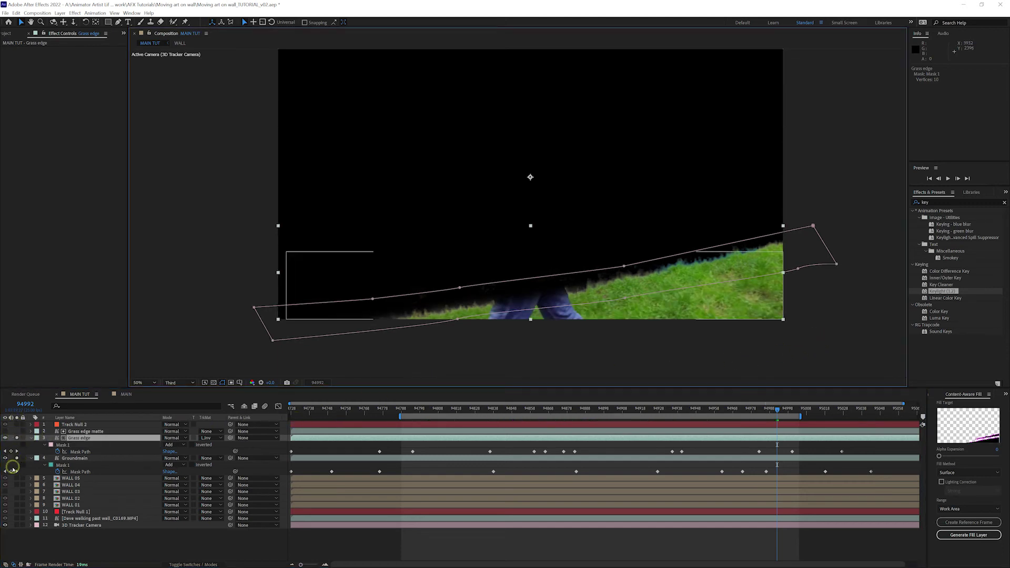
pyautogui.moveTo(312, 412); pyautogui.dragTo(491, 414)
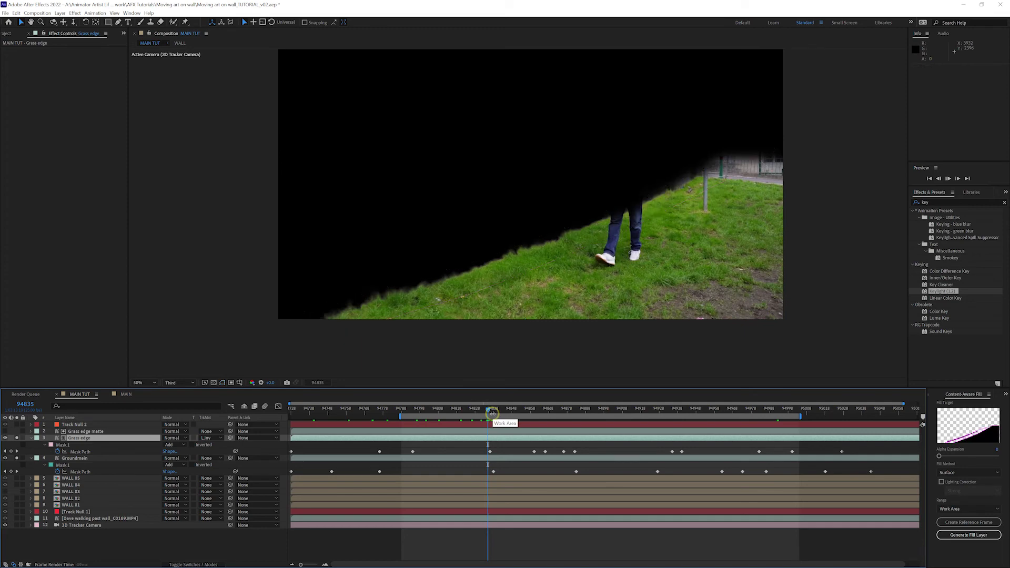
pyautogui.press('space')
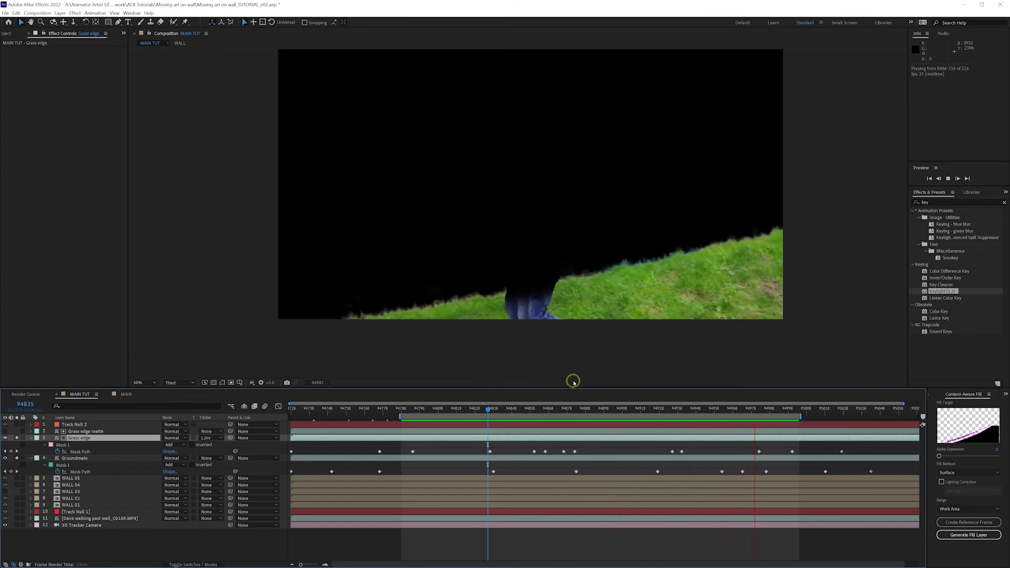
# Step: At frame 94892, shift the entire Grass edge mask up and slightly left, and rotate it -2° to clear the grass tips
pyautogui.moveTo(506, 411); pyautogui.dragTo(593, 422)
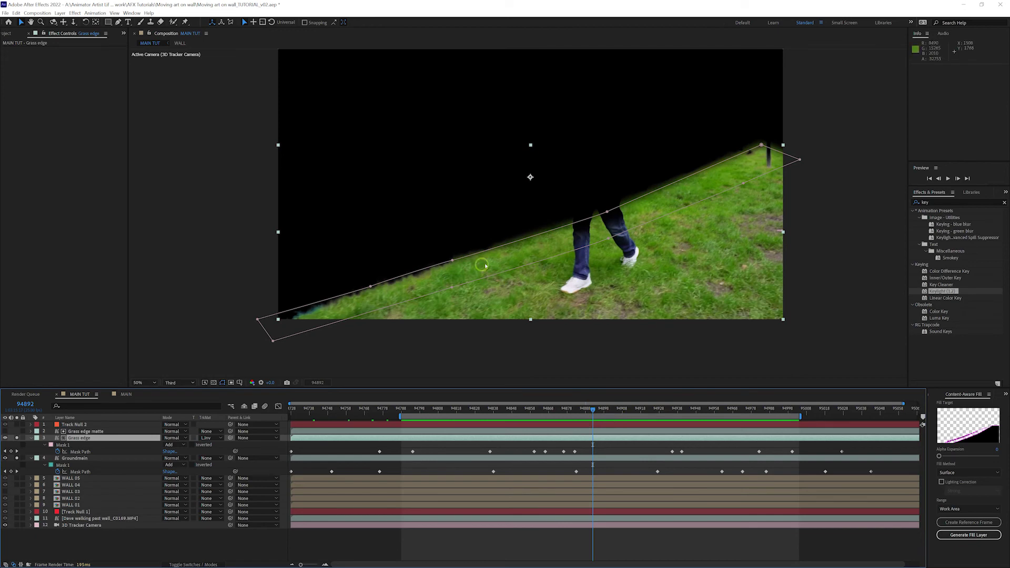
pyautogui.click(79, 451)
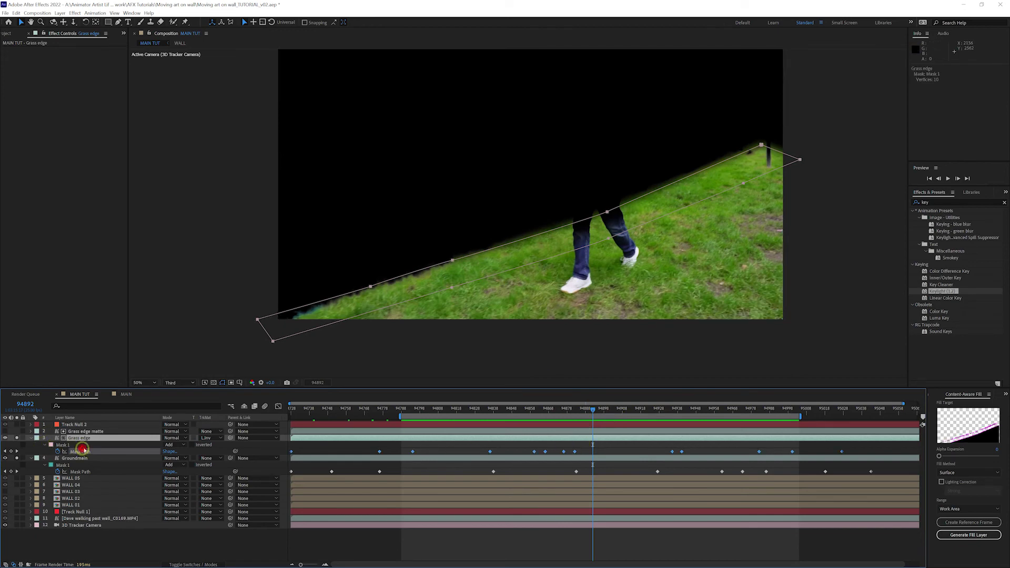
pyautogui.doubleClick(683, 180)
pyautogui.moveTo(688, 178); pyautogui.dragTo(684, 167)
pyautogui.moveTo(247, 130)
pyautogui.mouseDown()
pyautogui.moveTo(243, 146)
pyautogui.moveTo(275, 198)
pyautogui.moveTo(239, 140)
pyautogui.mouseUp()
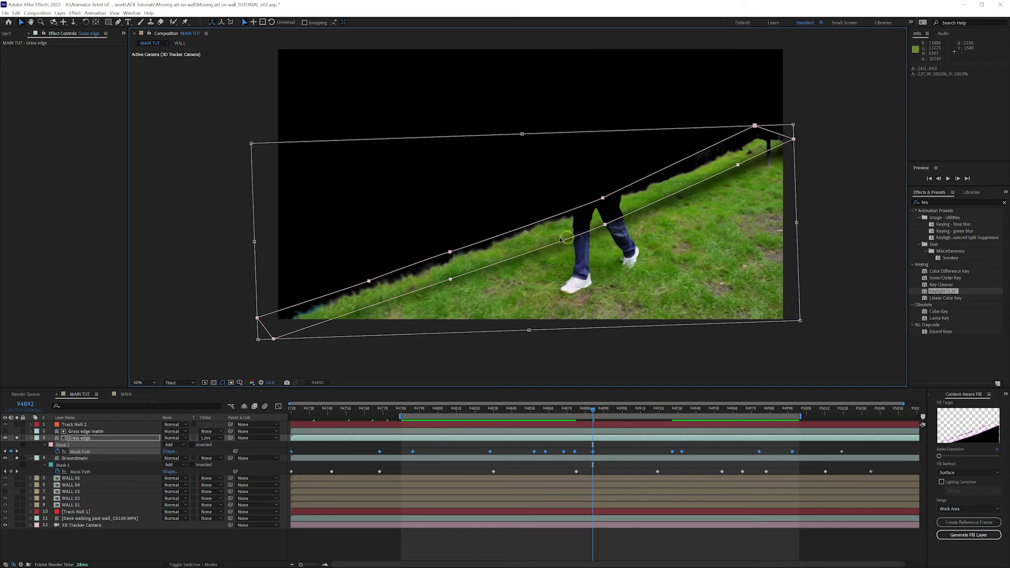
# Step: Compare the masked grass at frame 94906 with the original walking footage by soloing that footage temporarily
pyautogui.moveTo(601, 412); pyautogui.dragTo(619, 411)
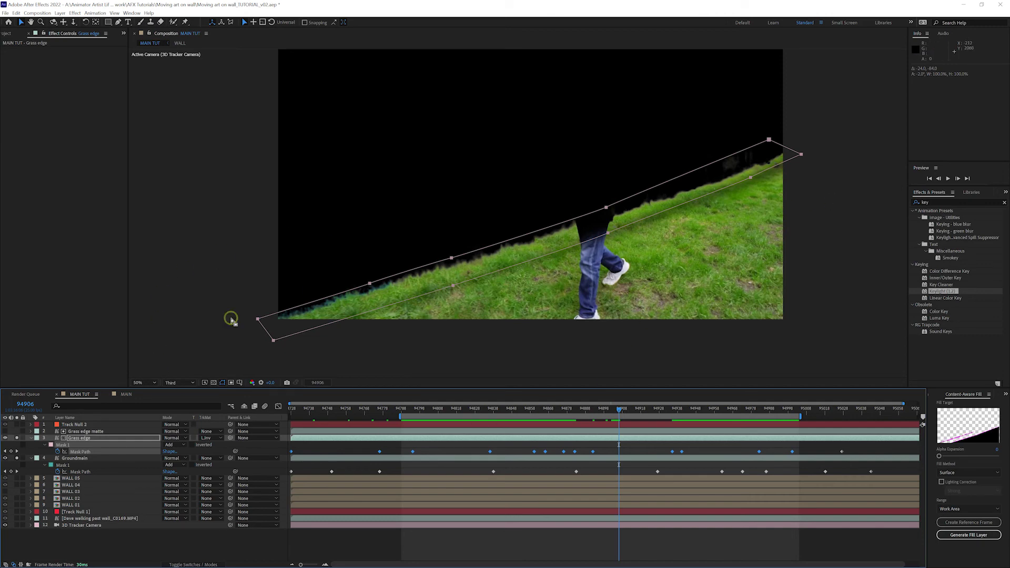
pyautogui.click(17, 519)
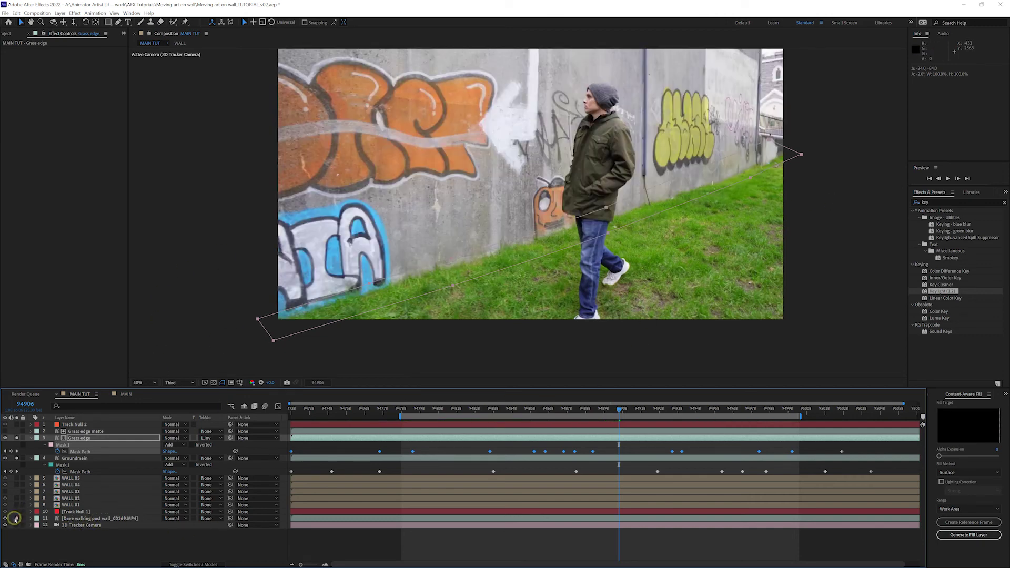
pyautogui.click(17, 519)
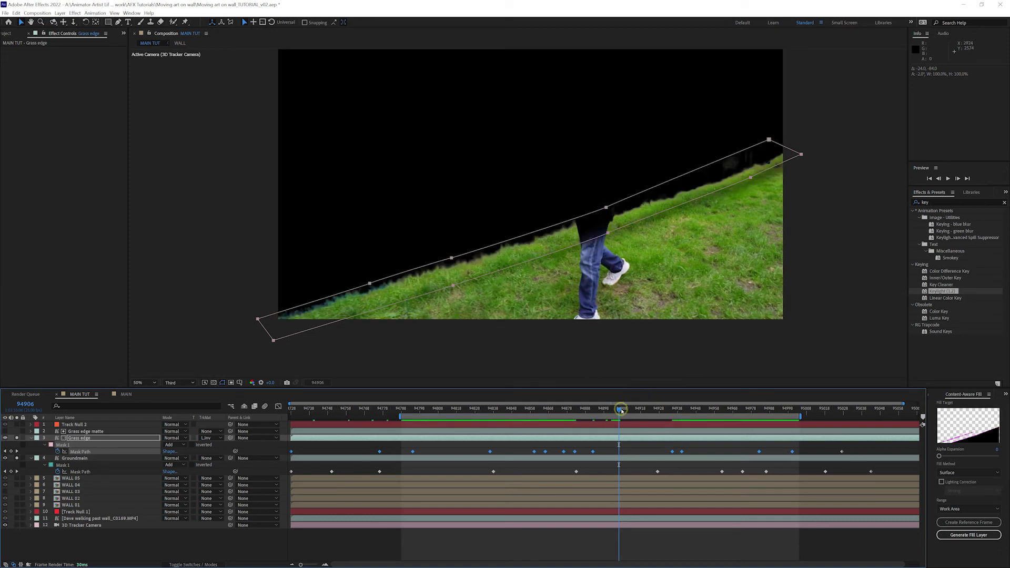
# Step: At frame 94917, shift the entire Grass edge mask slightly down and right to follow the grass border
pyautogui.moveTo(619, 410)
pyautogui.mouseDown()
pyautogui.moveTo(655, 410)
pyautogui.moveTo(640, 410)
pyautogui.mouseUp()
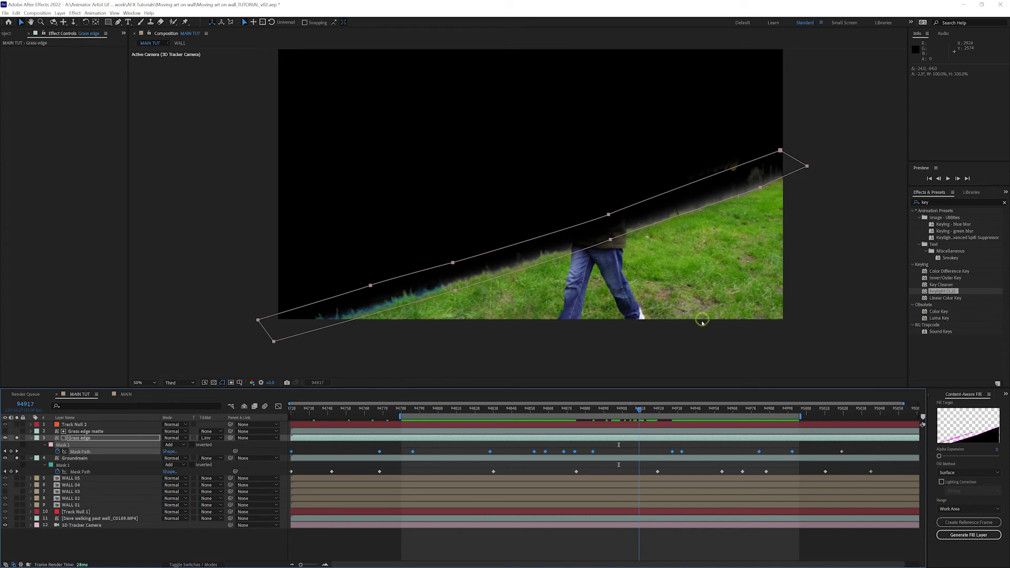
pyautogui.doubleClick(664, 195)
pyautogui.moveTo(666, 195); pyautogui.dragTo(671, 201)
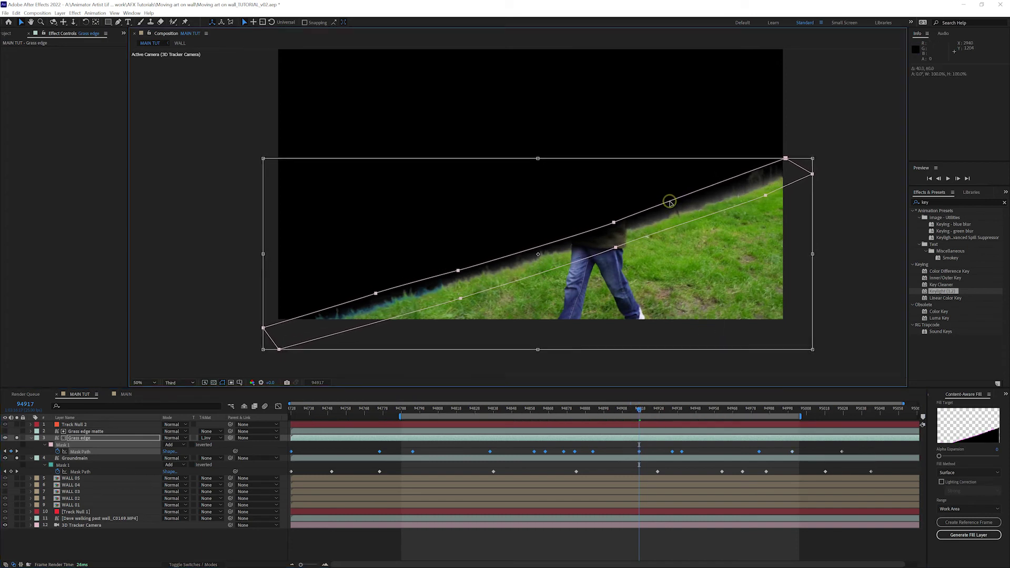
# Step: At frame 94924, raise the far-end and middle points of the Grass edge mask's upper edge above the grass tips
pyautogui.moveTo(639, 408)
pyautogui.mouseDown()
pyautogui.moveTo(620, 413)
pyautogui.moveTo(652, 416)
pyautogui.mouseUp()
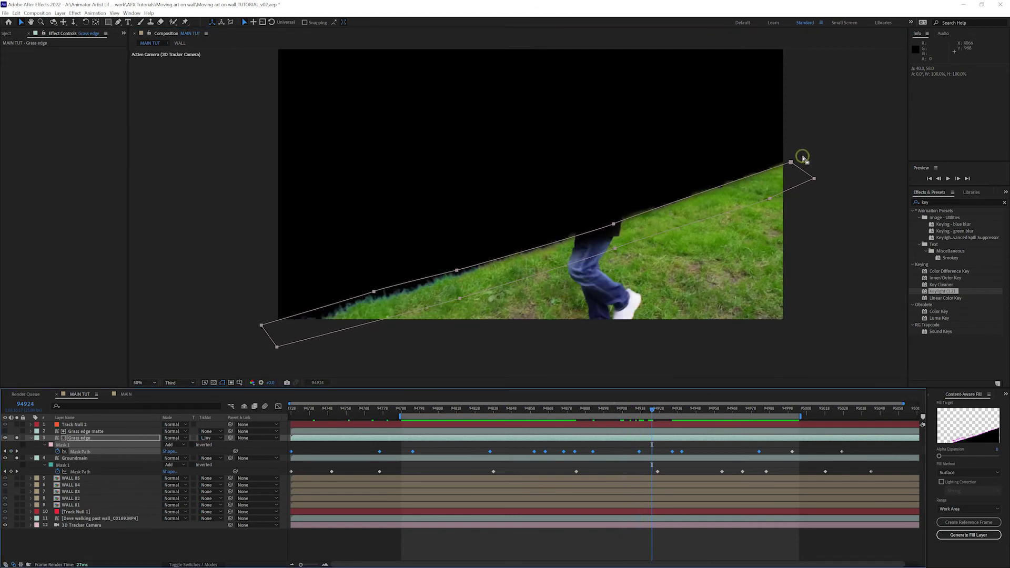
pyautogui.moveTo(791, 162); pyautogui.dragTo(790, 150)
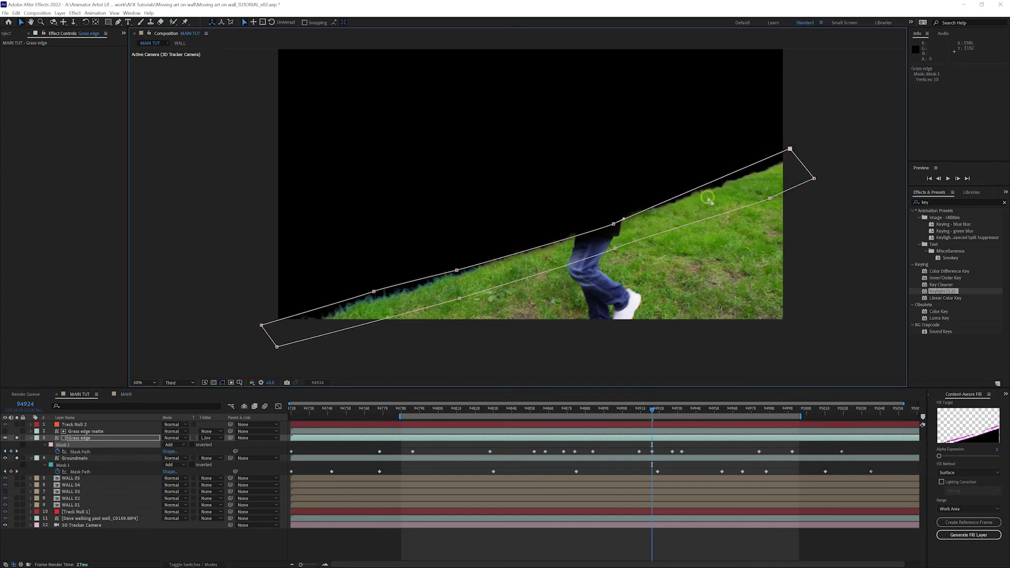
pyautogui.moveTo(614, 224); pyautogui.dragTo(609, 215)
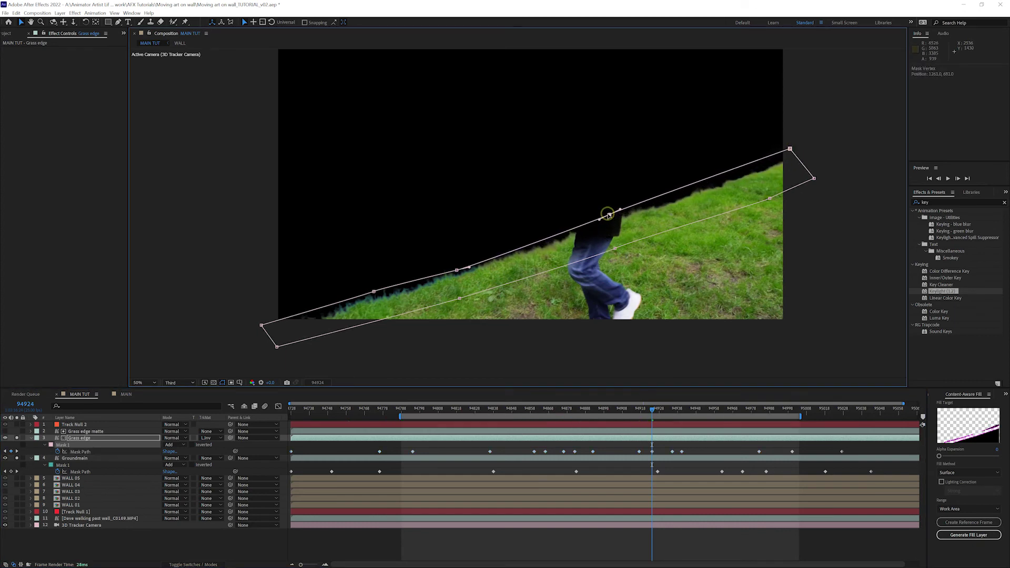
# Step: At frame 94977, raise the far-end, middle and near-side points of the Grass edge mask's upper edge
pyautogui.moveTo(672, 413); pyautogui.dragTo(750, 418)
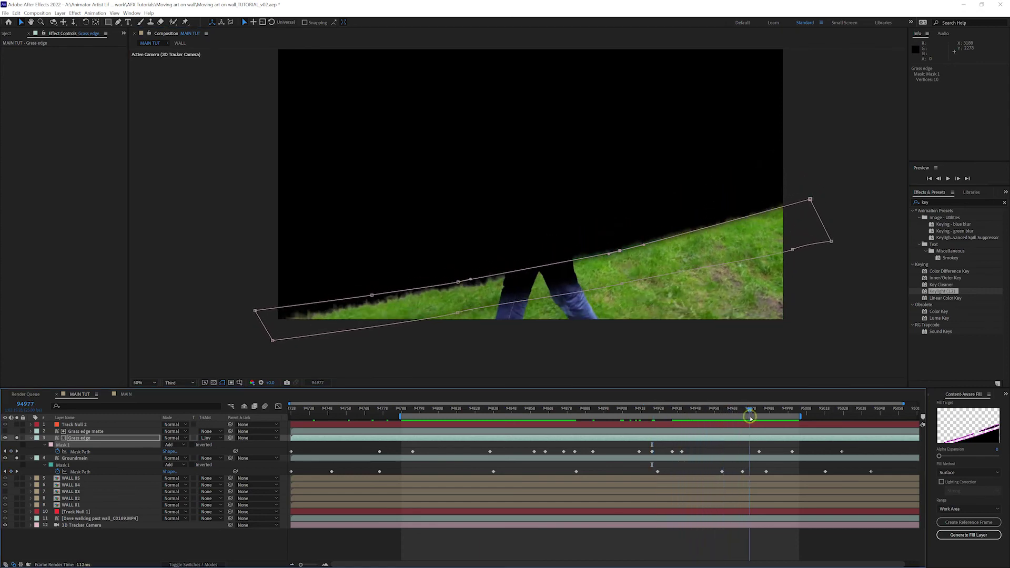
pyautogui.click(809, 200)
pyautogui.moveTo(809, 200); pyautogui.dragTo(806, 189)
pyautogui.click(617, 249)
pyautogui.moveTo(617, 246); pyautogui.dragTo(617, 241)
pyautogui.click(456, 279)
pyautogui.moveTo(456, 279); pyautogui.dragTo(455, 277)
# Step: Preview the soloed grass layers to check the adjusted mask edge in motion
pyautogui.moveTo(725, 412)
pyautogui.mouseDown()
pyautogui.moveTo(851, 414)
pyautogui.moveTo(735, 419)
pyautogui.mouseUp()
pyautogui.press('space')
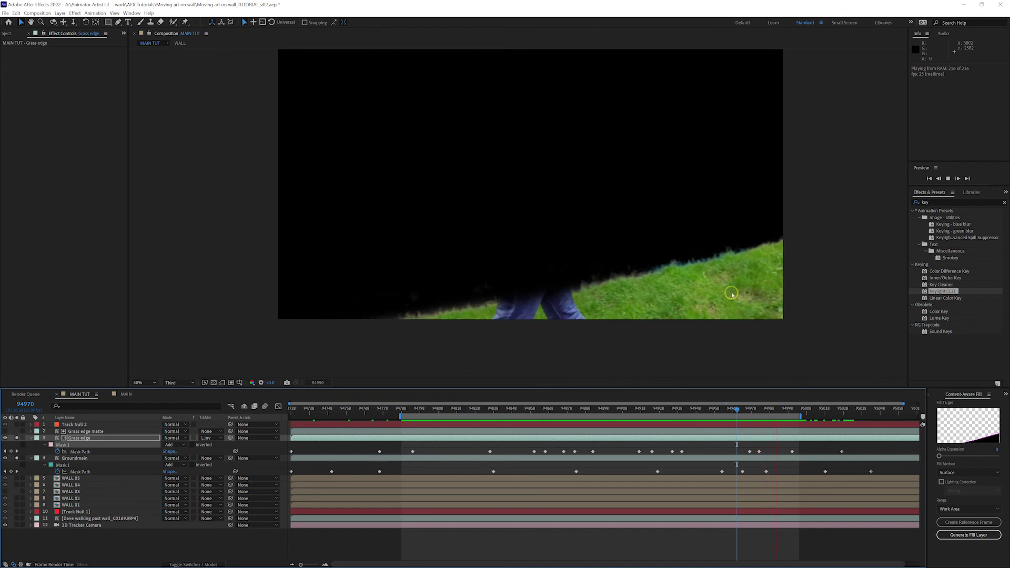
pyautogui.press('space')
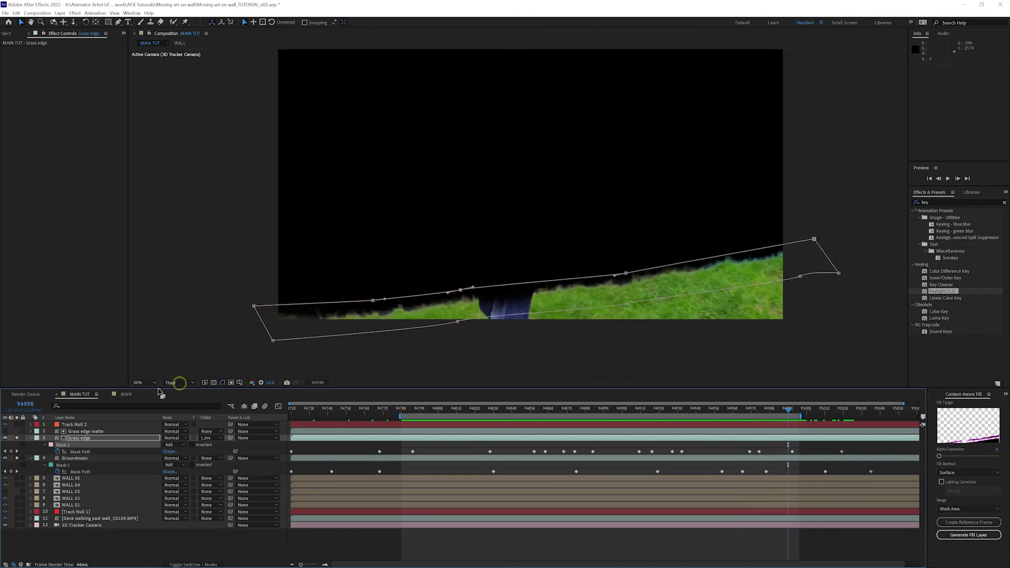
# Step: Turn off solo for the Grass edge and Groundmain layers, preview the full composite with the clean wall, and deselect all layers
pyautogui.click(16, 439)
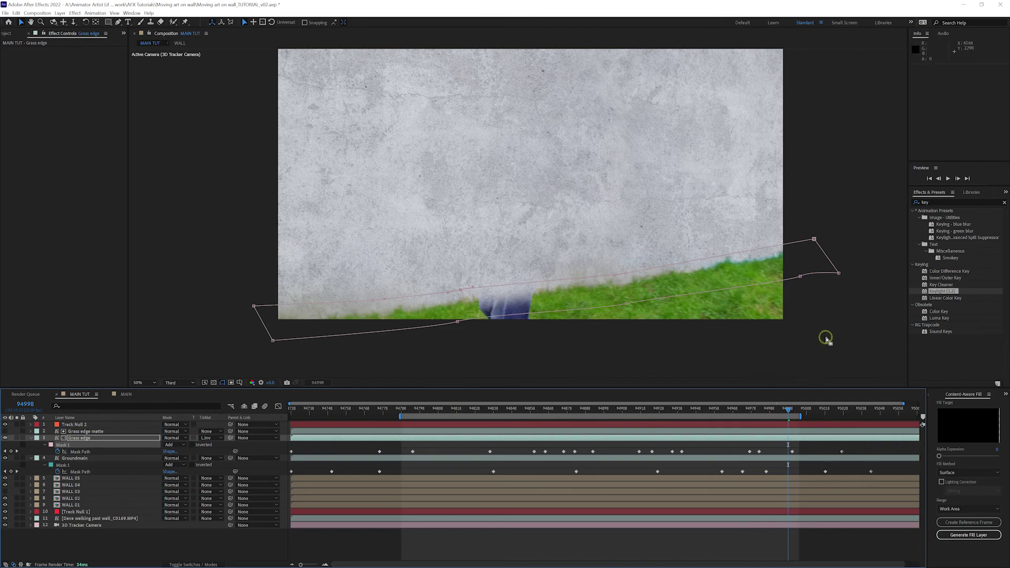
pyautogui.press('space')
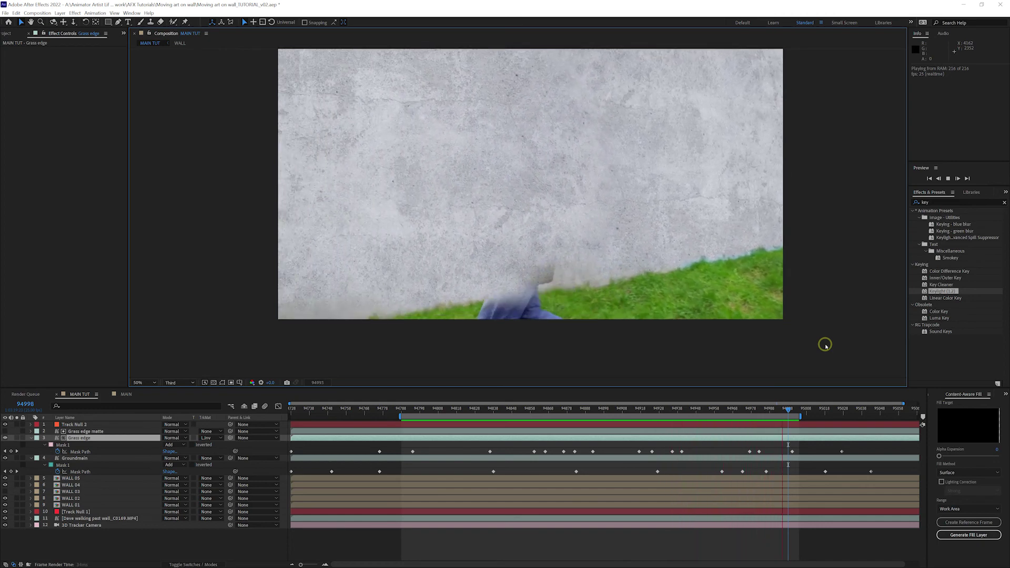
pyautogui.press('space')
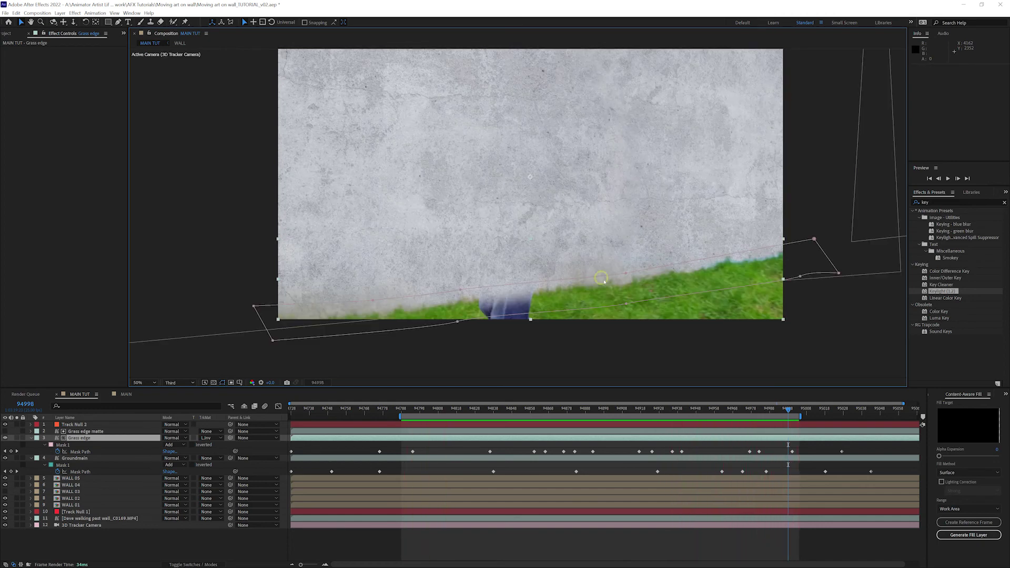
pyautogui.click(856, 334)
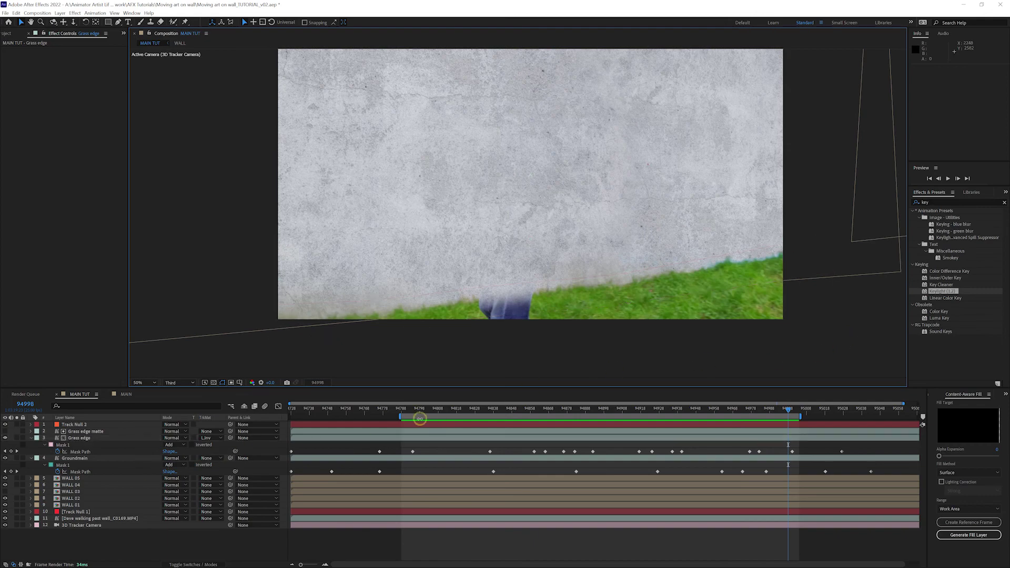
# Step: Compare the composite at frame 94821 with the original walking footage by soloing that footage temporarily
pyautogui.moveTo(418, 411); pyautogui.dragTo(462, 411)
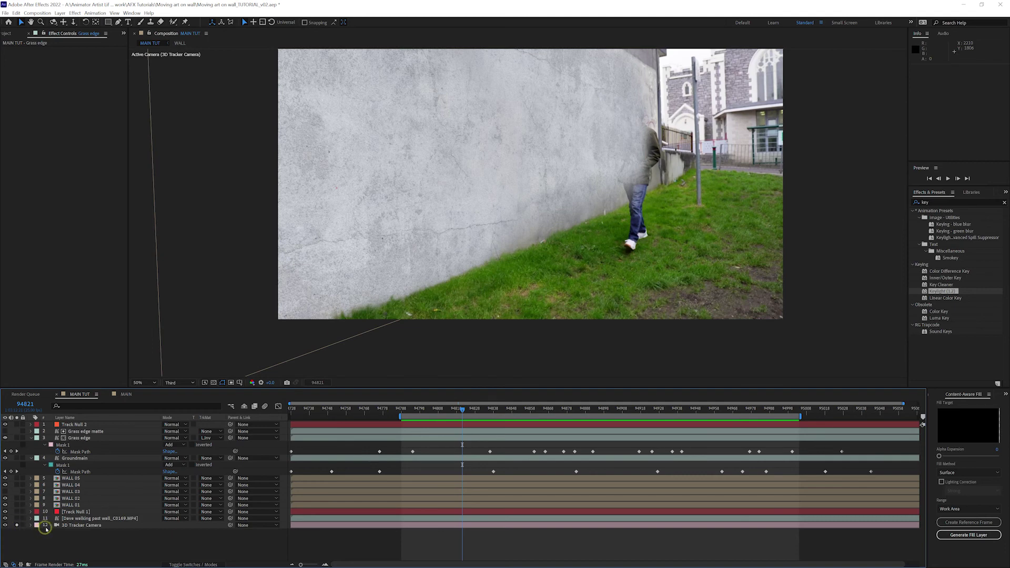
pyautogui.click(16, 518)
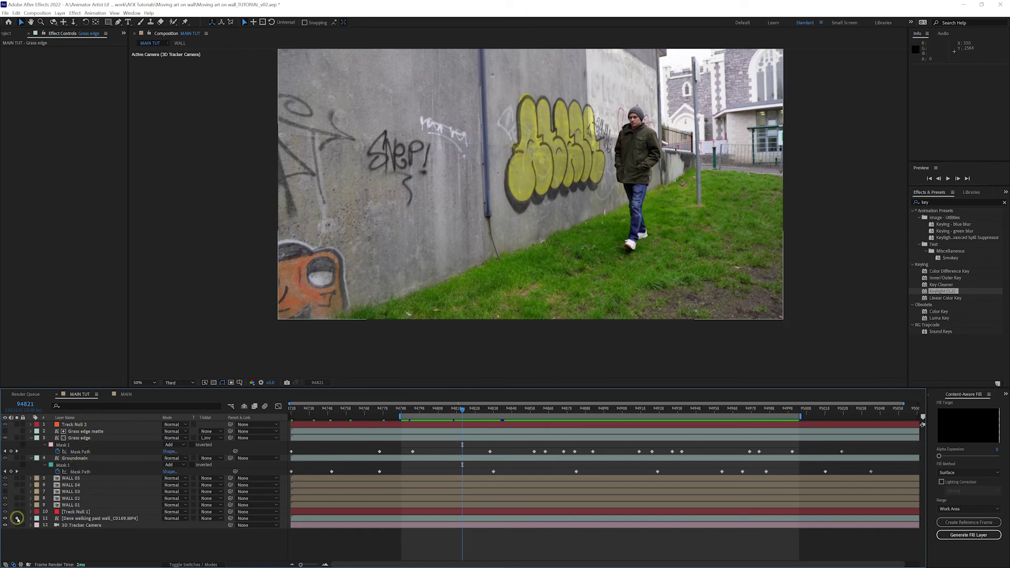
pyautogui.click(17, 518)
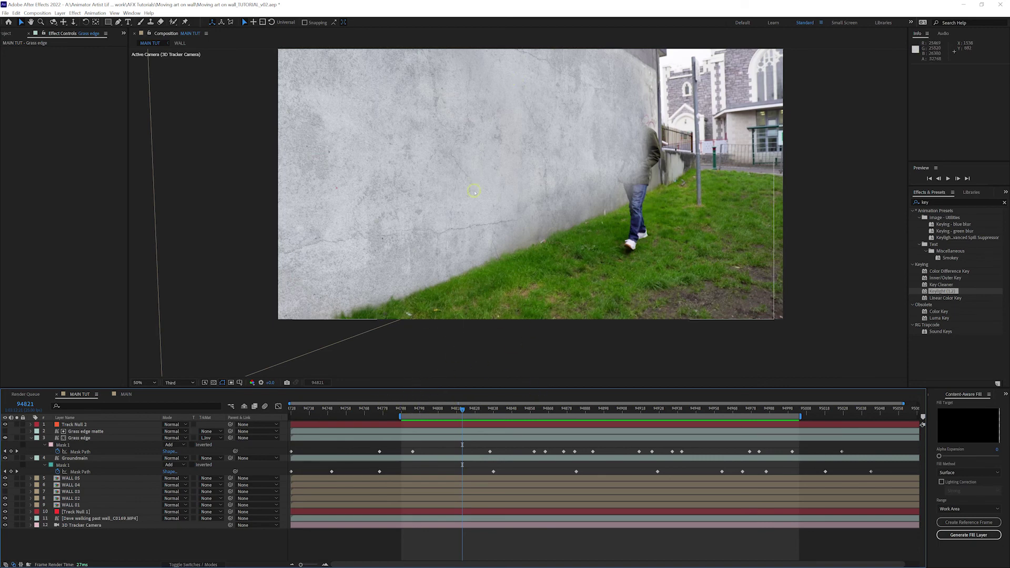
# Step: At frame 94825, raise the middle point of the Grass edge mask's upper edge above the grass tips
pyautogui.moveTo(408, 410); pyautogui.dragTo(469, 409)
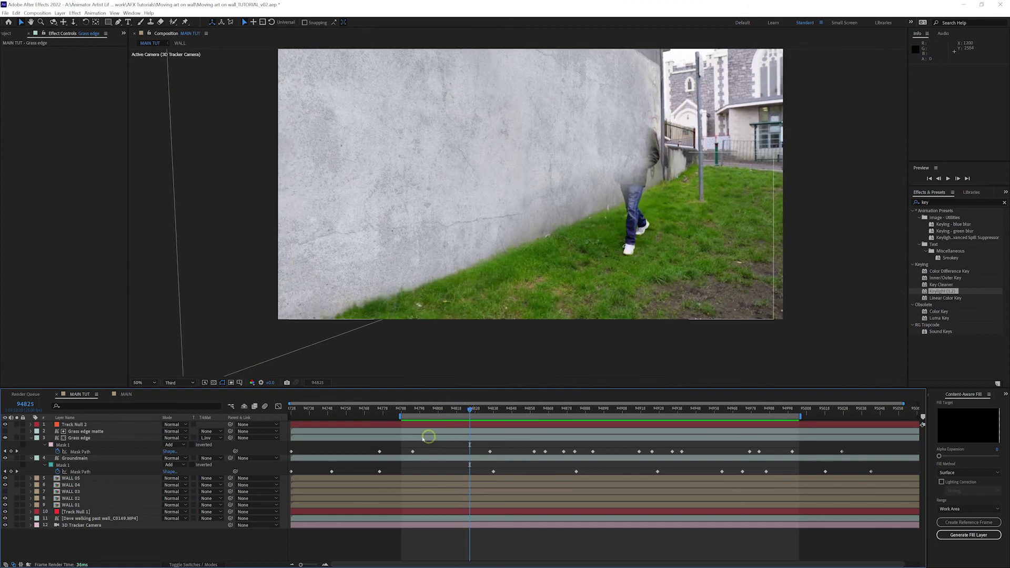
pyautogui.click(87, 437)
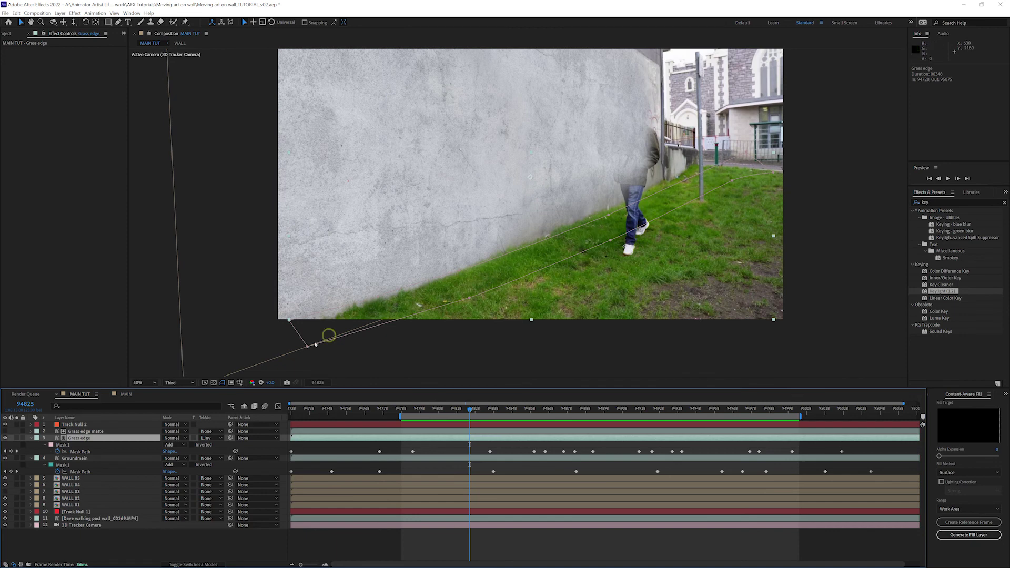
pyautogui.click(83, 453)
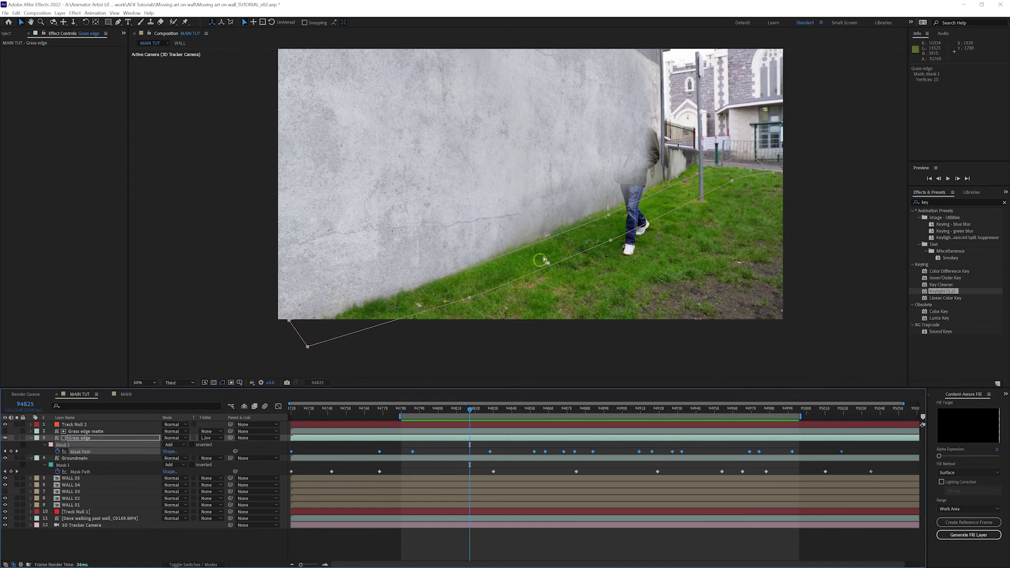
pyautogui.click(609, 216)
pyautogui.moveTo(608, 215); pyautogui.dragTo(600, 207)
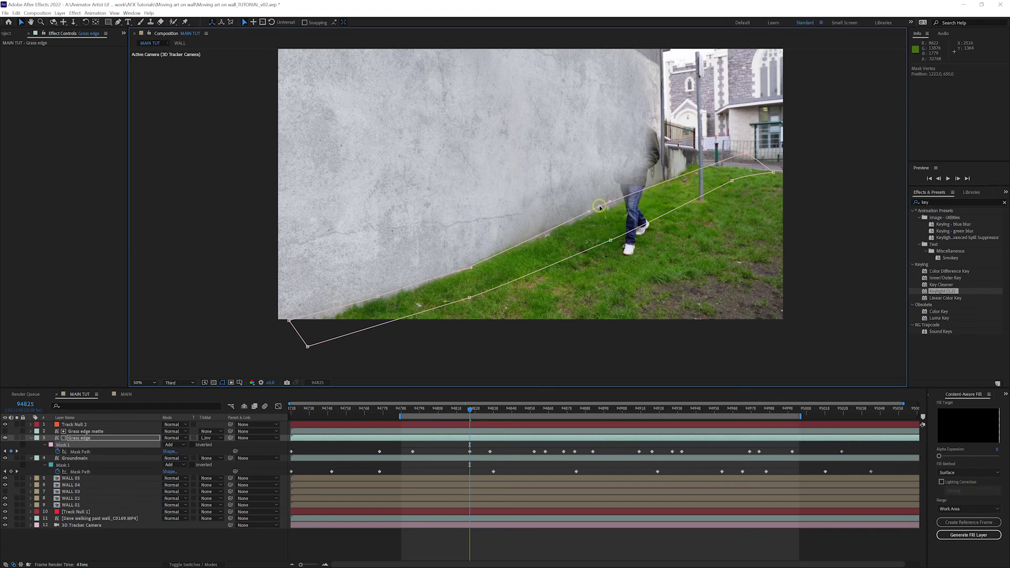
# Step: Refine the Grass edge mask's upper edge at frame 94825, shifting its far-right point slightly up and to the left
pyautogui.click(457, 268)
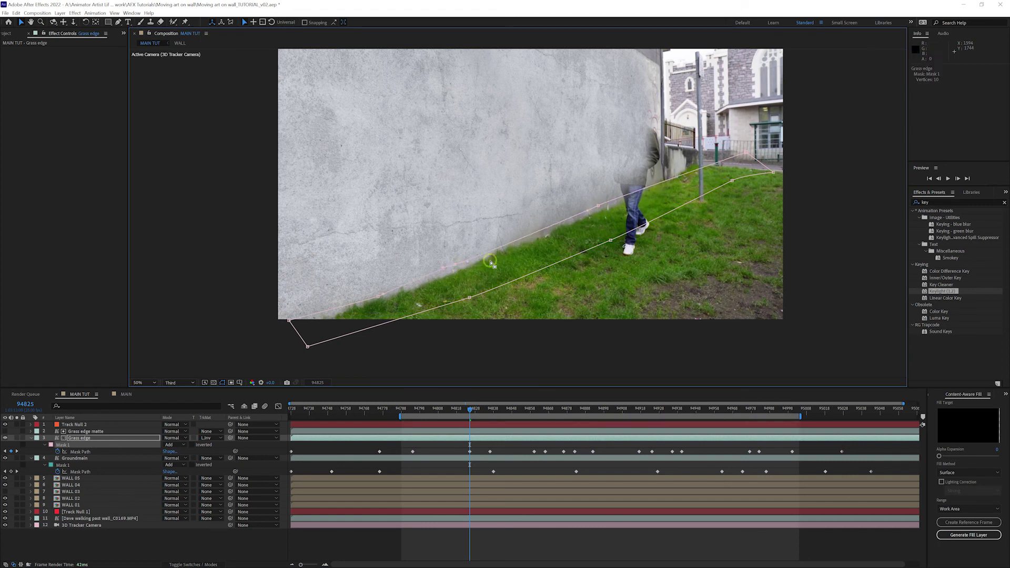
pyautogui.click(735, 152)
pyautogui.moveTo(734, 152); pyautogui.dragTo(726, 147)
# Step: Scrub to frame 94911 and play back the full composite repeatedly to examine the grass border along the clean wall in motion
pyautogui.moveTo(466, 411); pyautogui.dragTo(627, 422)
pyautogui.click(806, 339)
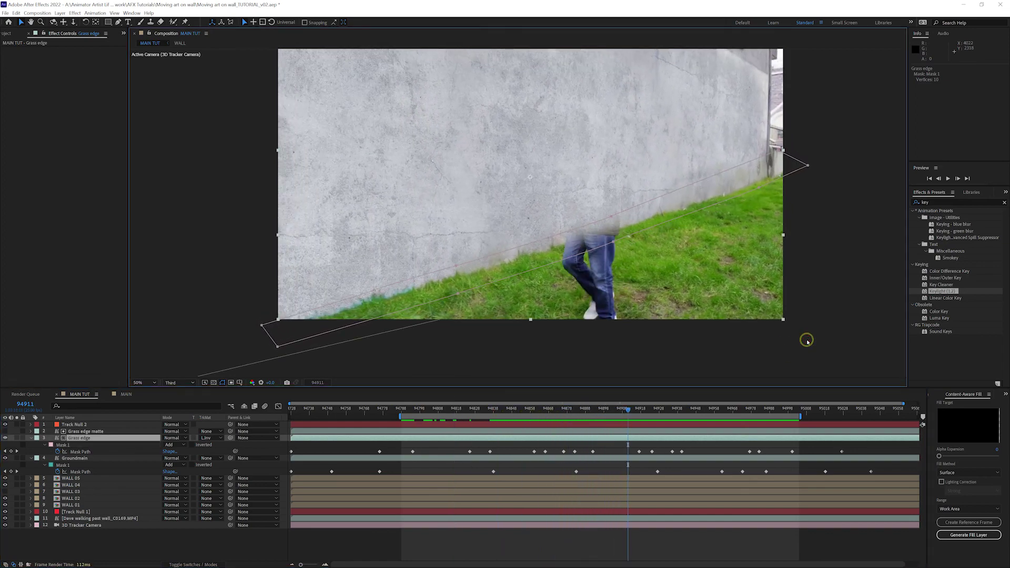
pyautogui.press('space')
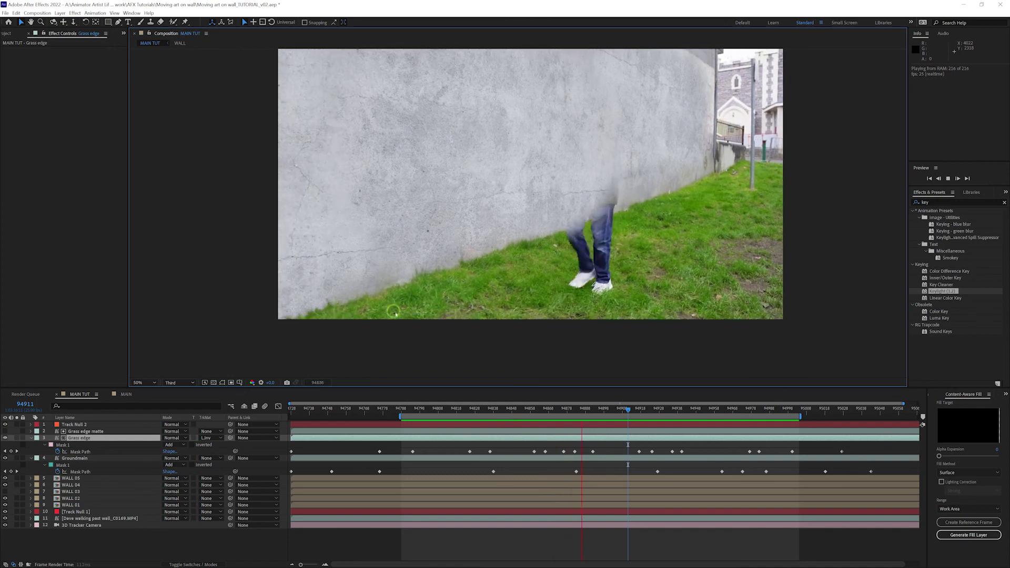
pyautogui.moveTo(851, 217)
pyautogui.mouseDown()
pyautogui.moveTo(835, 257)
pyautogui.moveTo(852, 235)
pyautogui.mouseUp()
pyautogui.press('space')
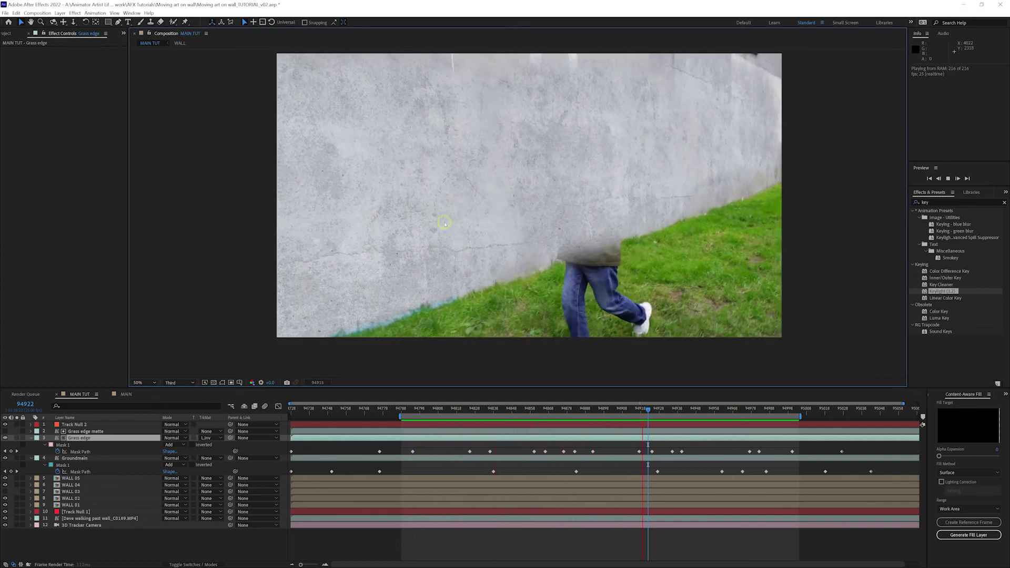
pyautogui.moveTo(825, 161); pyautogui.dragTo(819, 169)
pyautogui.press('space')
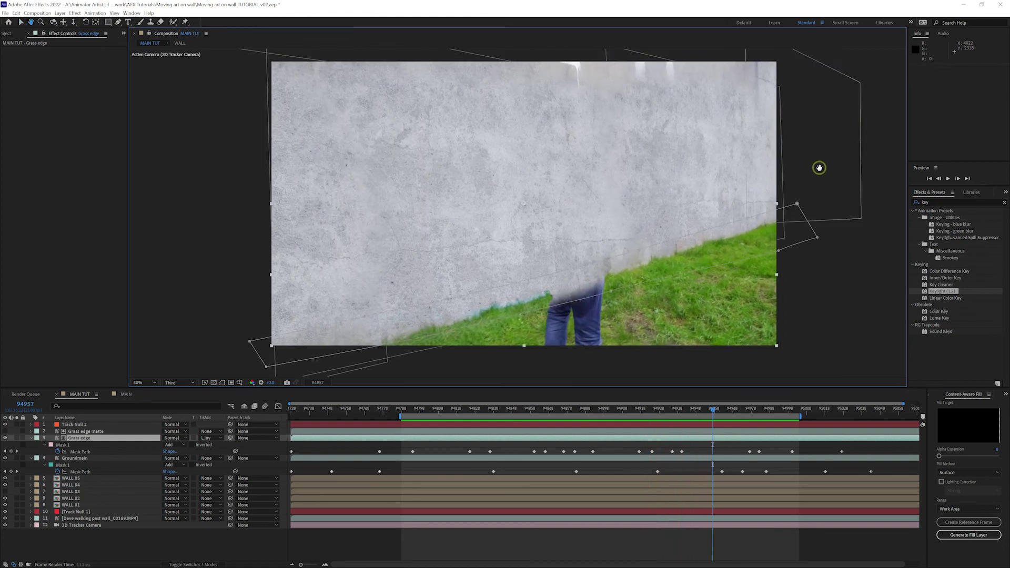
pyautogui.press('space')
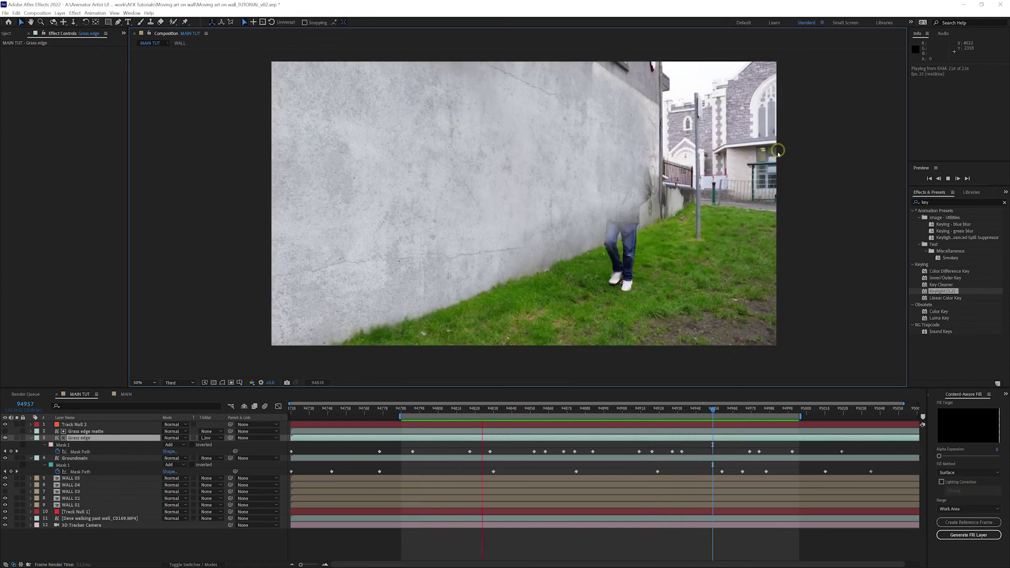